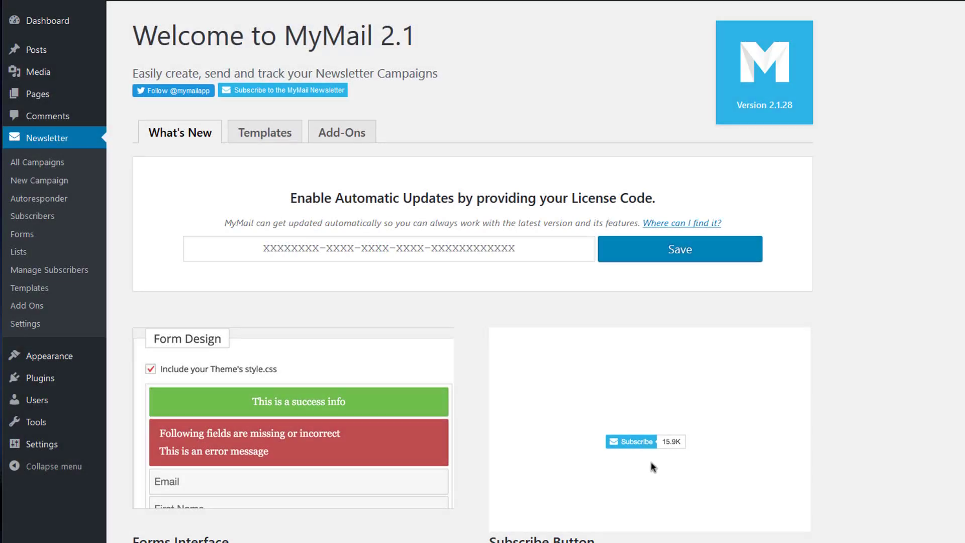
{"action": "left_click", "coordinate": [641, 444]}
{"action": "type", "text": "john.do"}
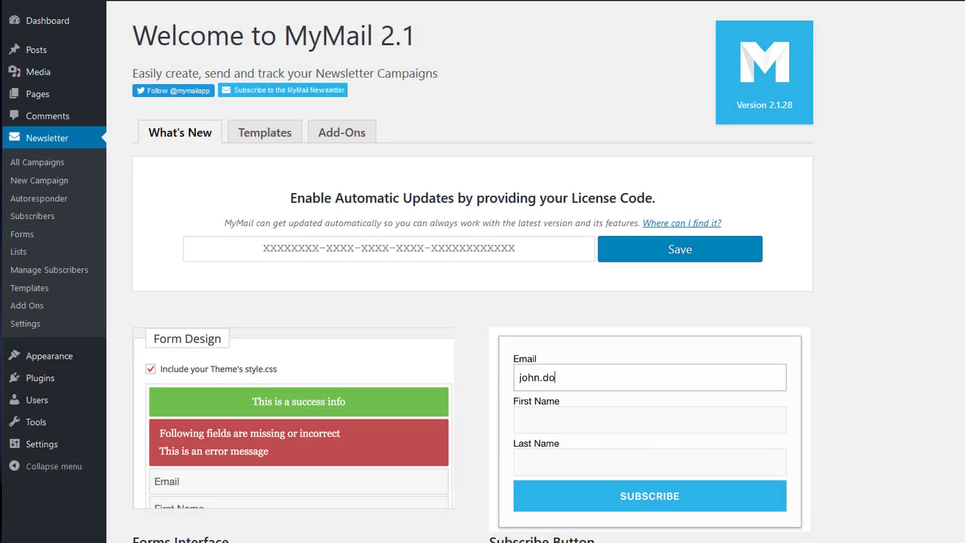
{"action": "type", "text": "e@example.com"}
{"action": "key", "text": "Tab"}
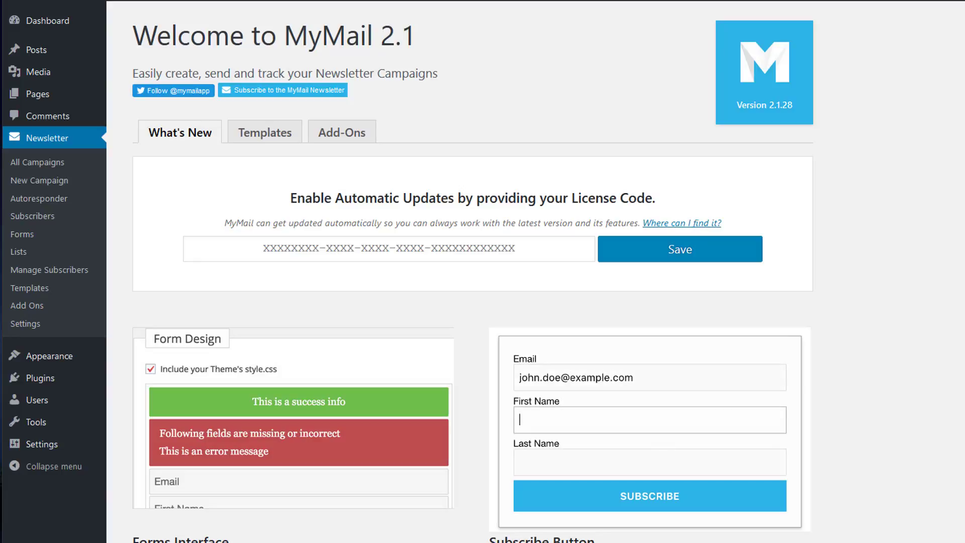
{"action": "type", "text": "John"}
{"action": "key", "text": "Tab"}
{"action": "type", "text": "Doe"}
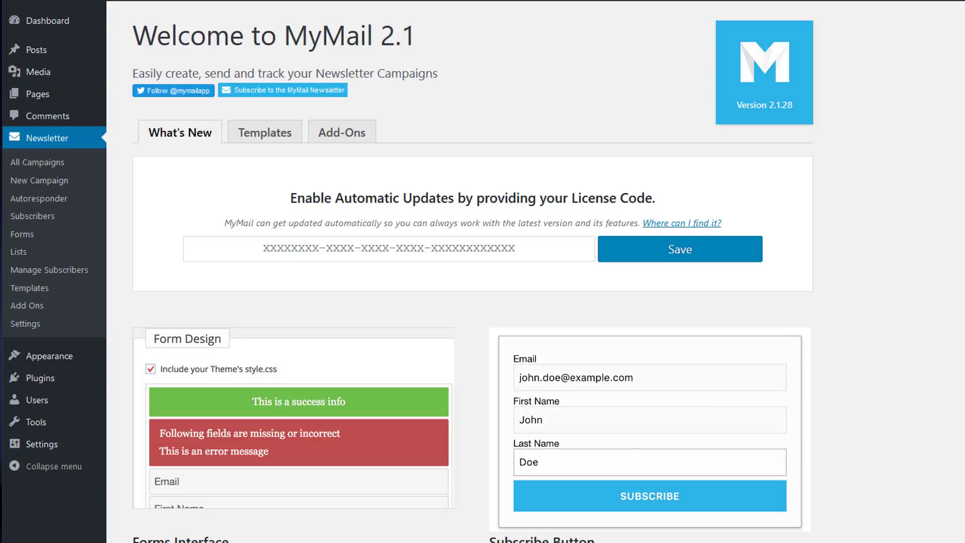
{"action": "left_click", "coordinate": [659, 501]}
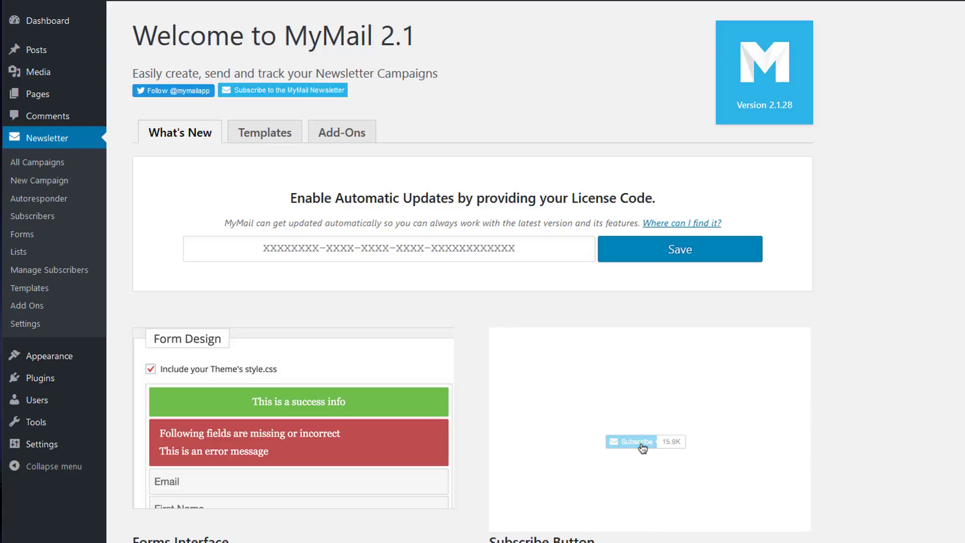
{"action": "left_click", "coordinate": [642, 447]}
{"action": "type", "text": "john.doe@exampl"}
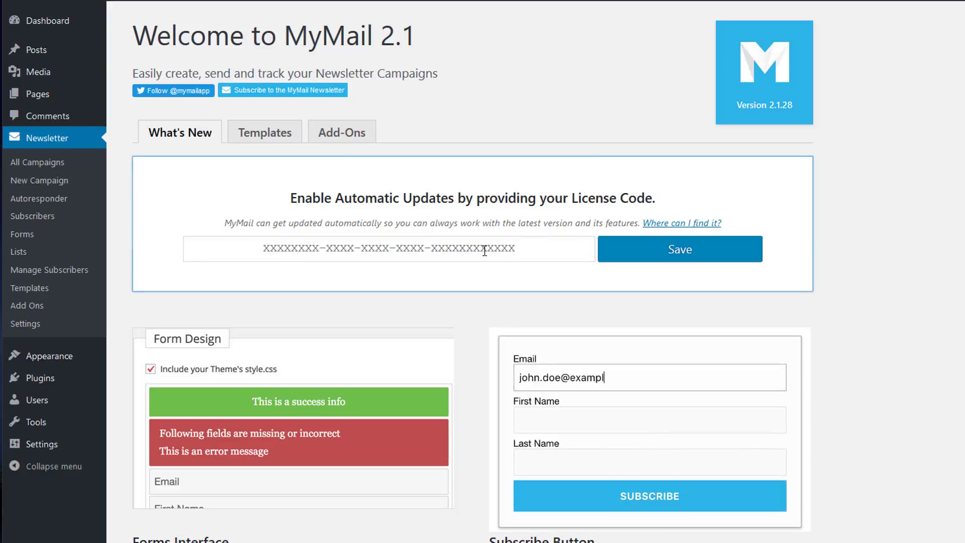
{"action": "type", "text": "e.com"}
{"action": "key", "text": "Tab"}
{"action": "type", "text": "John"}
{"action": "key", "text": "Tab"}
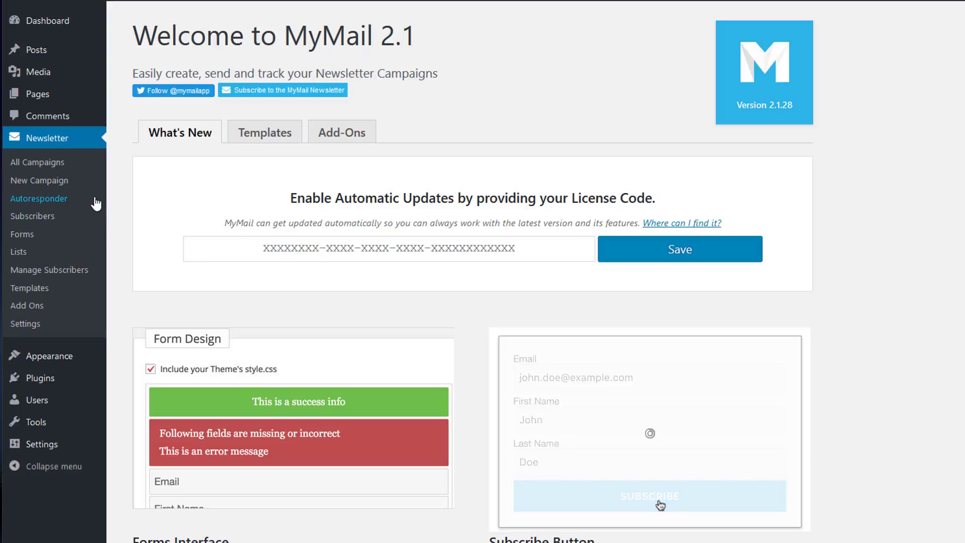
Open the current site's campaign list and switch to the dashboard of the MyMail Newsletter Plugin site
{"action": "left_click", "coordinate": [46, 168]}
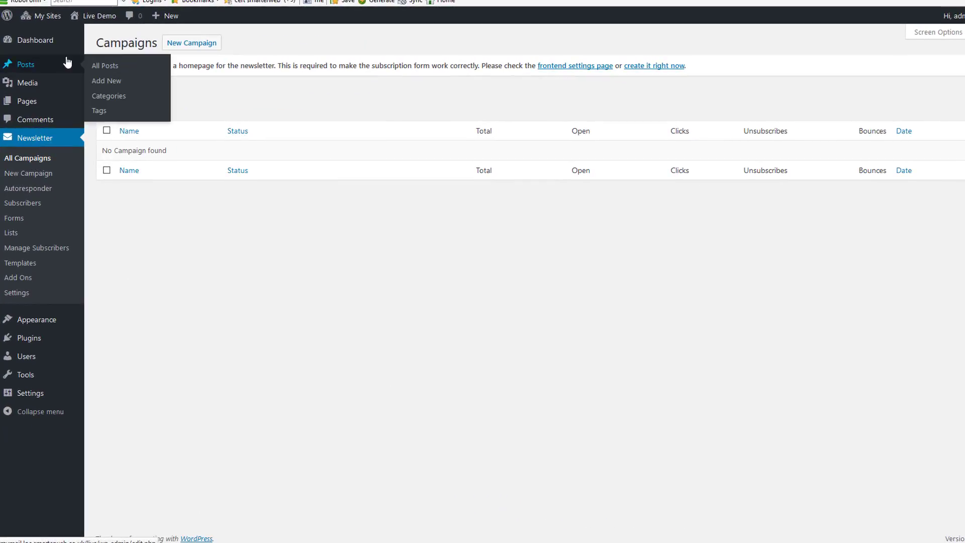
{"action": "mouse_move", "coordinate": [47, 16]}
{"action": "mouse_move", "coordinate": [55, 70]}
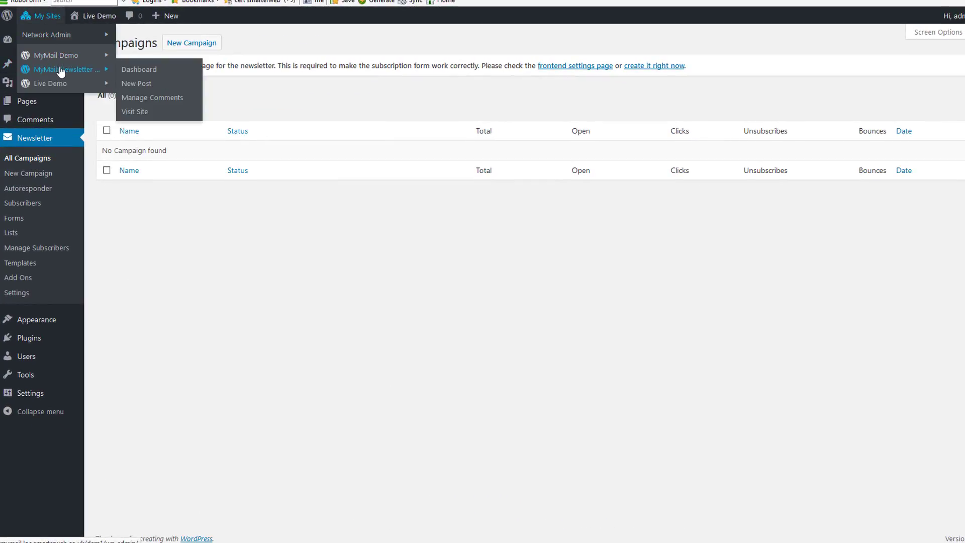
{"action": "left_click", "coordinate": [141, 70]}
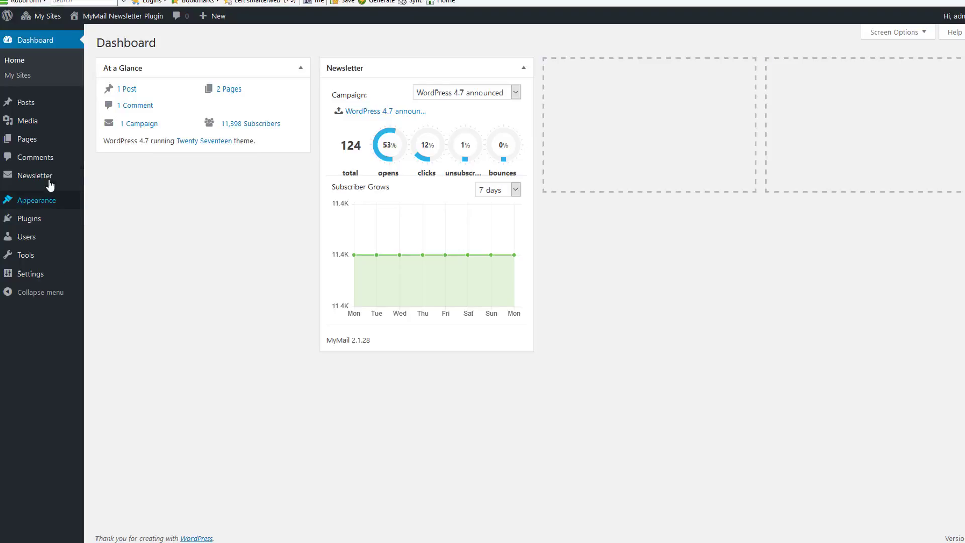
Open the newsletter plugin's list of all campaigns and start a new campaign
{"action": "mouse_move", "coordinate": [48, 177]}
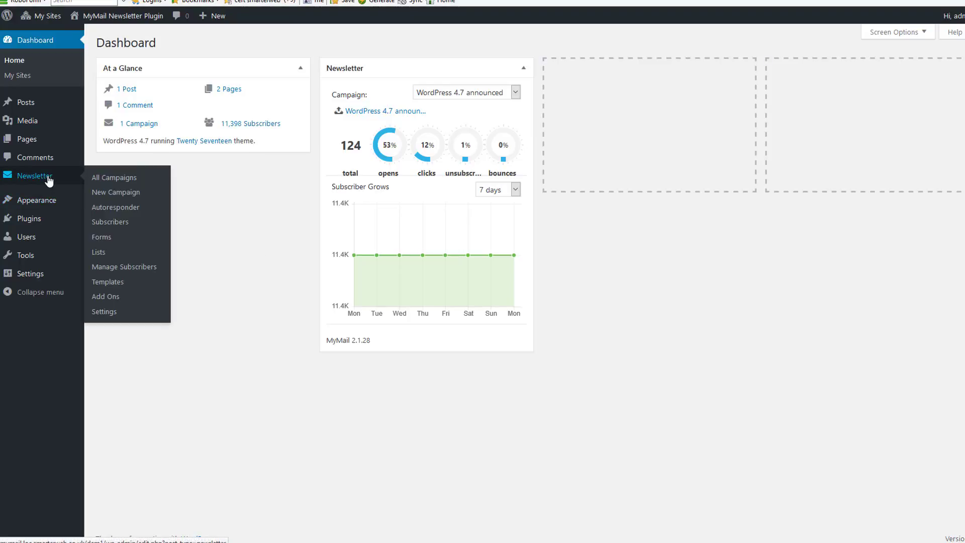
{"action": "left_click", "coordinate": [100, 177]}
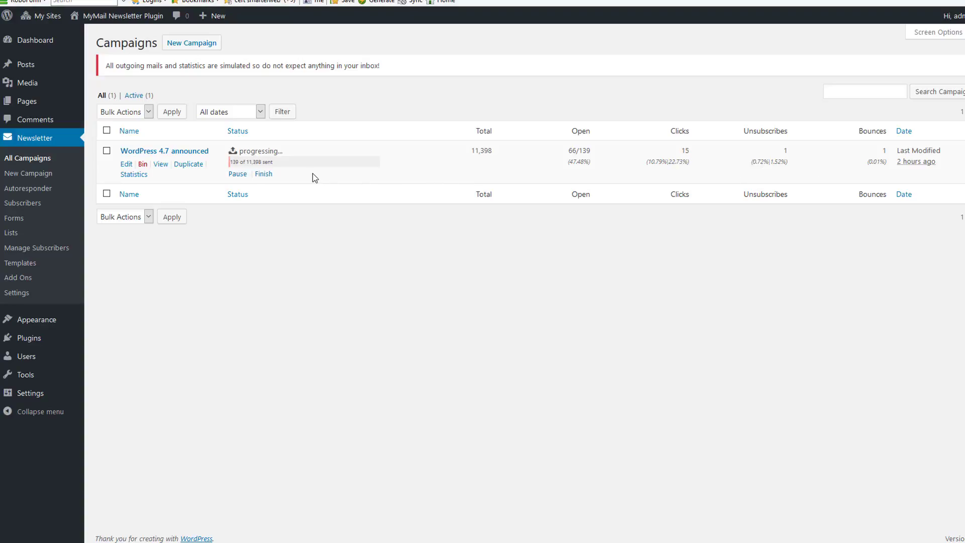
{"action": "left_click", "coordinate": [181, 49]}
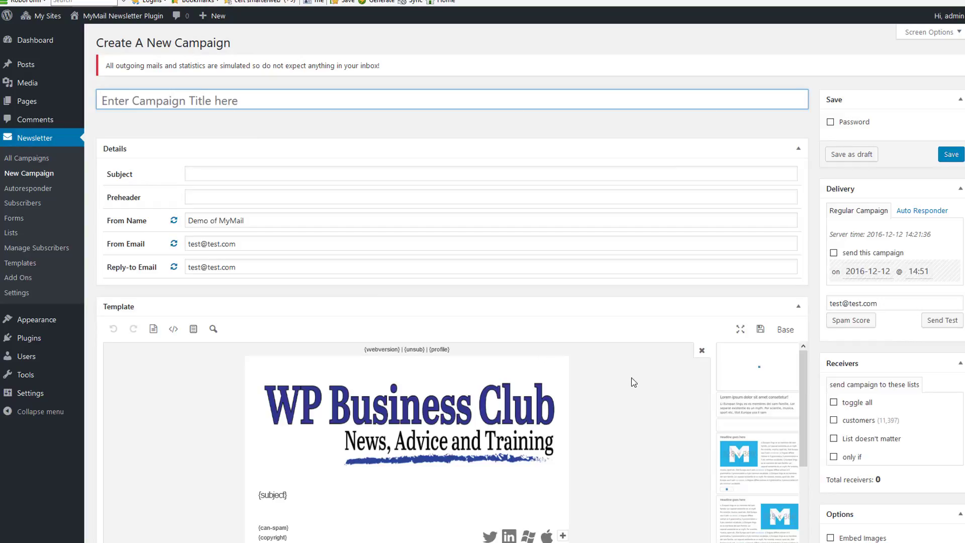
Set the new campaign's subject to "mymail review now available"
{"action": "scroll", "coordinate": [631, 378], "scroll_direction": "down", "scroll_amount": 1}
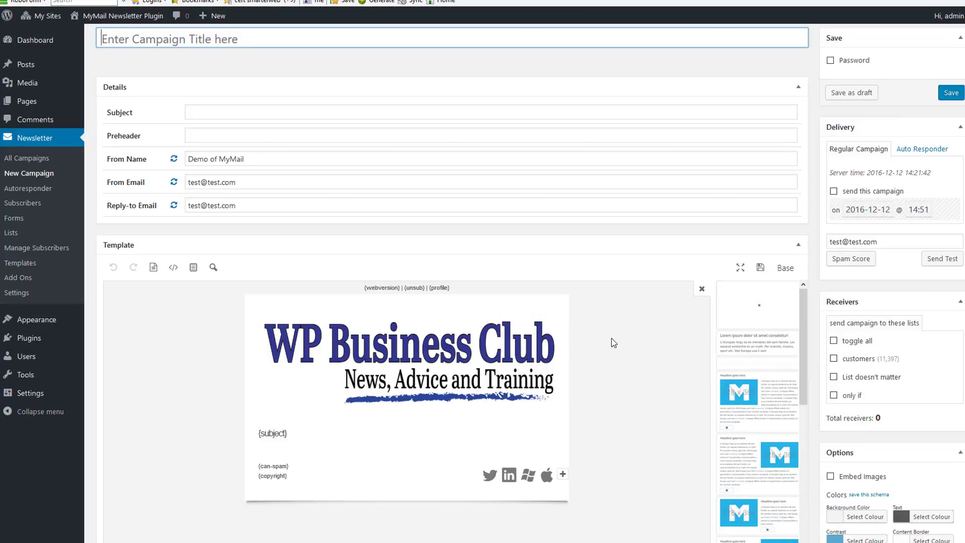
{"action": "scroll", "coordinate": [616, 343], "scroll_direction": "down", "scroll_amount": 2}
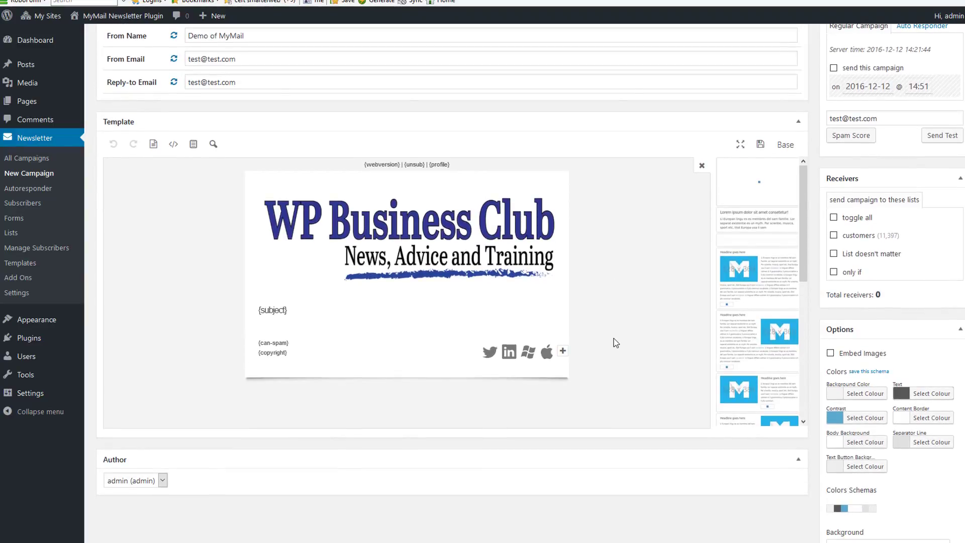
{"action": "scroll", "coordinate": [615, 322], "scroll_direction": "up", "scroll_amount": 3}
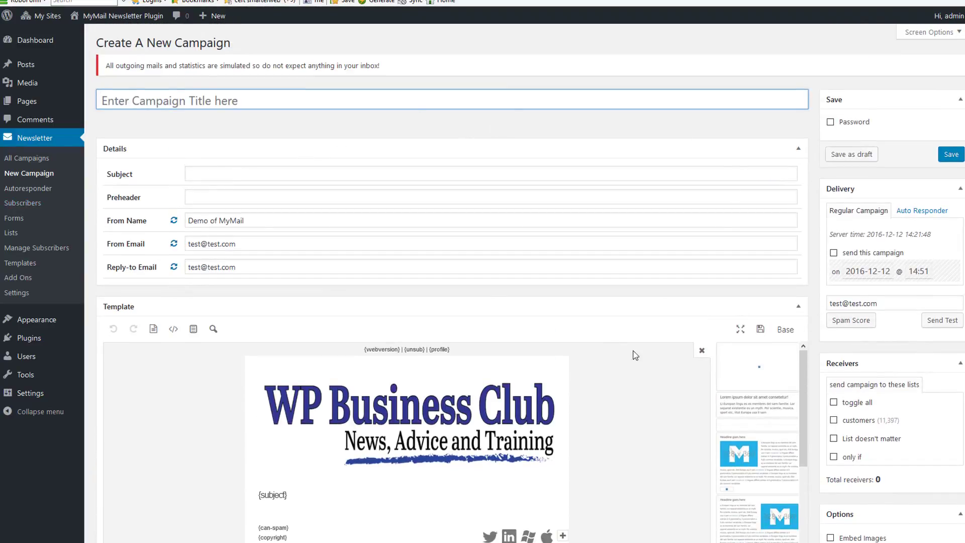
{"action": "scroll", "coordinate": [649, 414], "scroll_direction": "down", "scroll_amount": 2}
{"action": "scroll", "coordinate": [637, 393], "scroll_direction": "up", "scroll_amount": 2}
{"action": "left_click", "coordinate": [298, 174]}
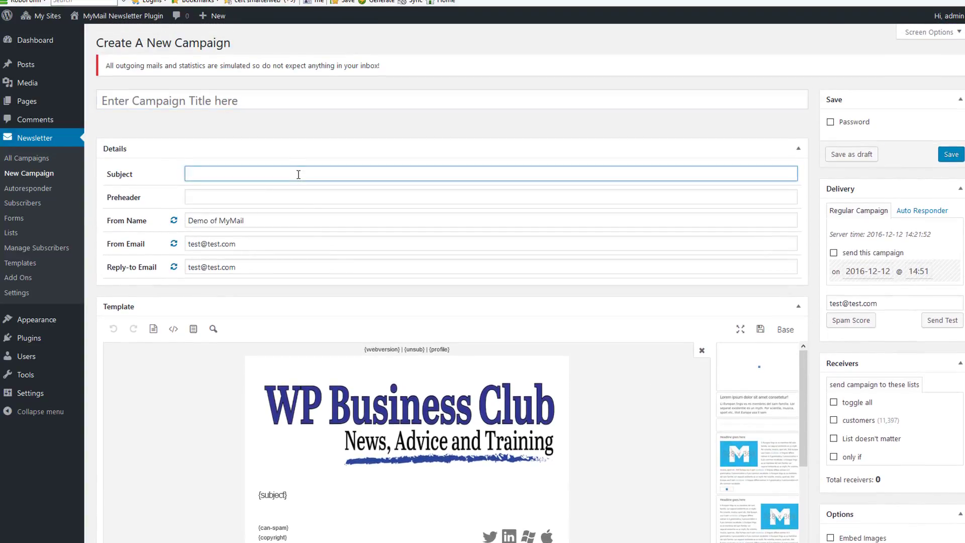
{"action": "type", "text": "mymail review now available"}
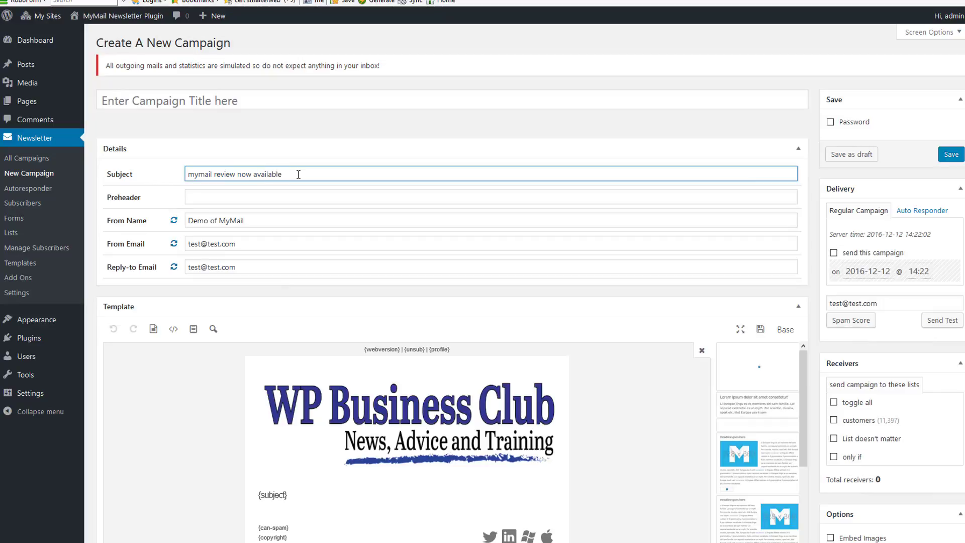
Copy the subject text "mymail review now available" into the campaign's preheader
{"action": "key", "text": "Tab"}
{"action": "key", "text": "shift+Tab"}
{"action": "key", "text": "ctrl+c"}
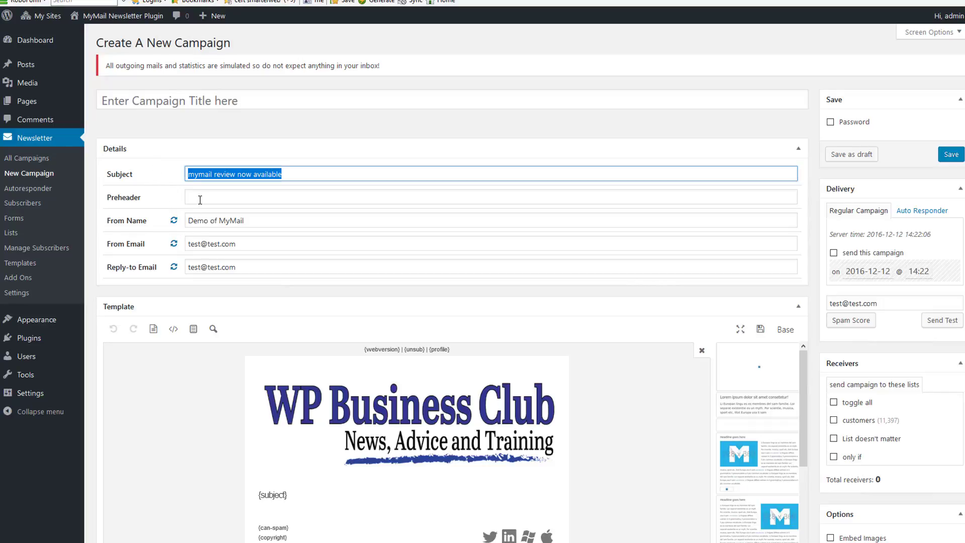
{"action": "left_click", "coordinate": [198, 197]}
{"action": "key", "text": "ctrl+v"}
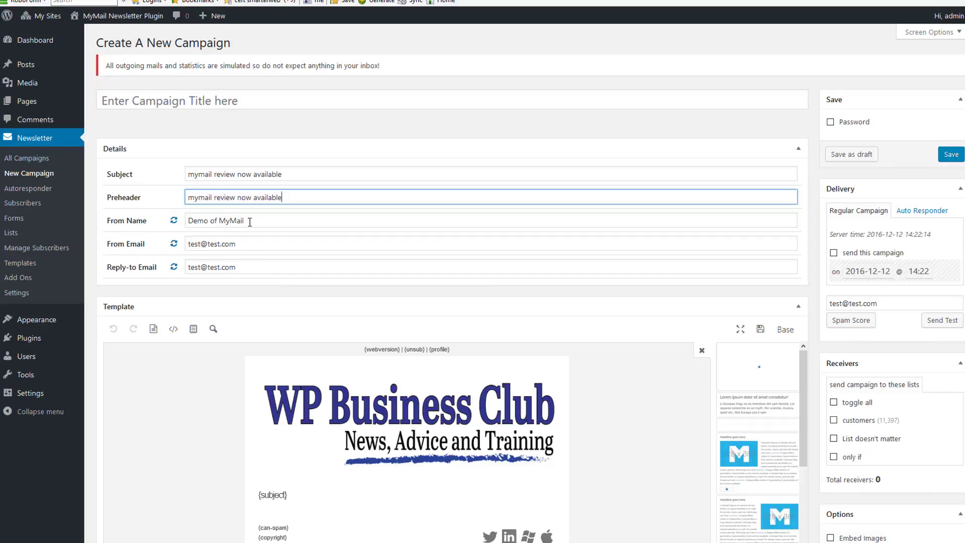
{"action": "left_click_drag", "start_coordinate": [250, 221], "coordinate": [157, 221]}
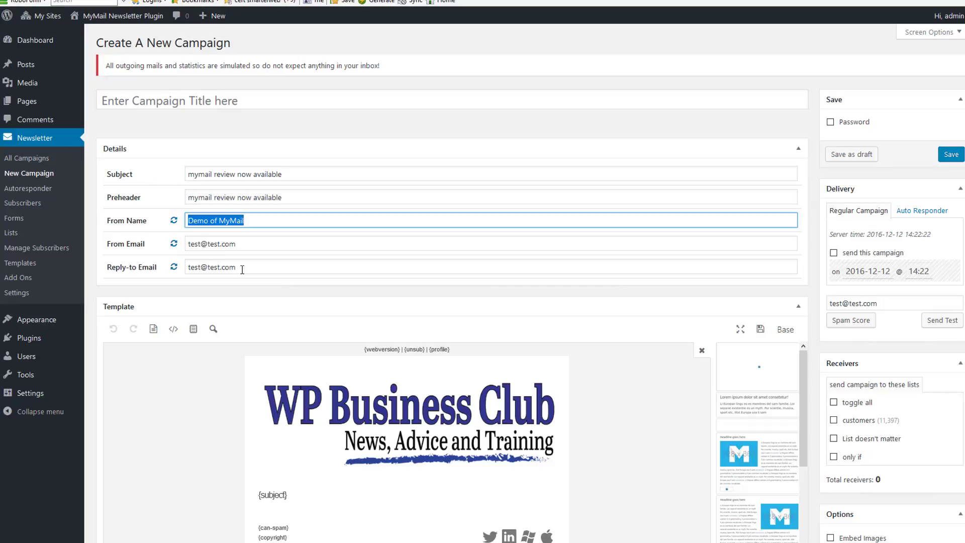
Add the three-column "⅓ Text" module to the newsletter template
{"action": "scroll", "coordinate": [242, 269], "scroll_direction": "down", "scroll_amount": 5}
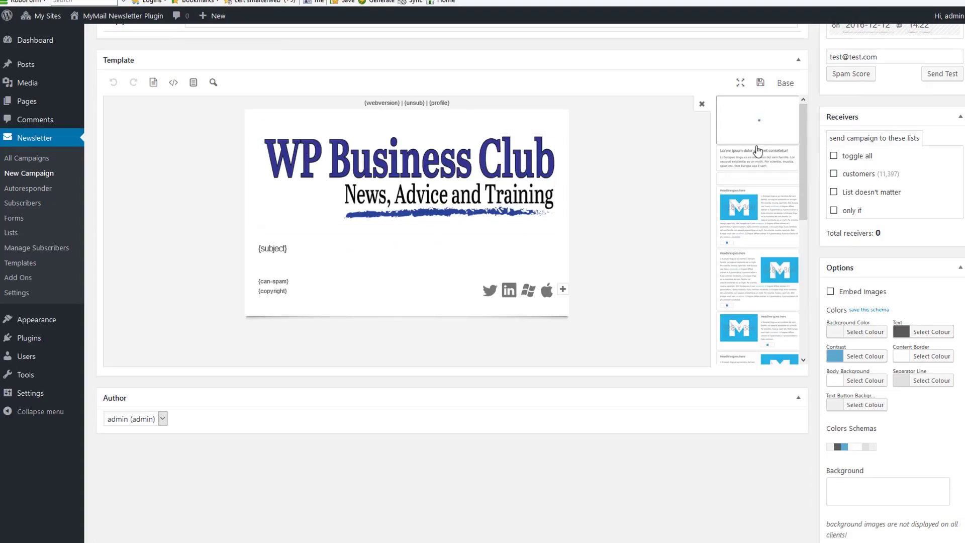
{"action": "scroll", "coordinate": [804, 186], "scroll_direction": "down", "scroll_amount": 1}
{"action": "scroll", "coordinate": [807, 215], "scroll_direction": "down", "scroll_amount": 6}
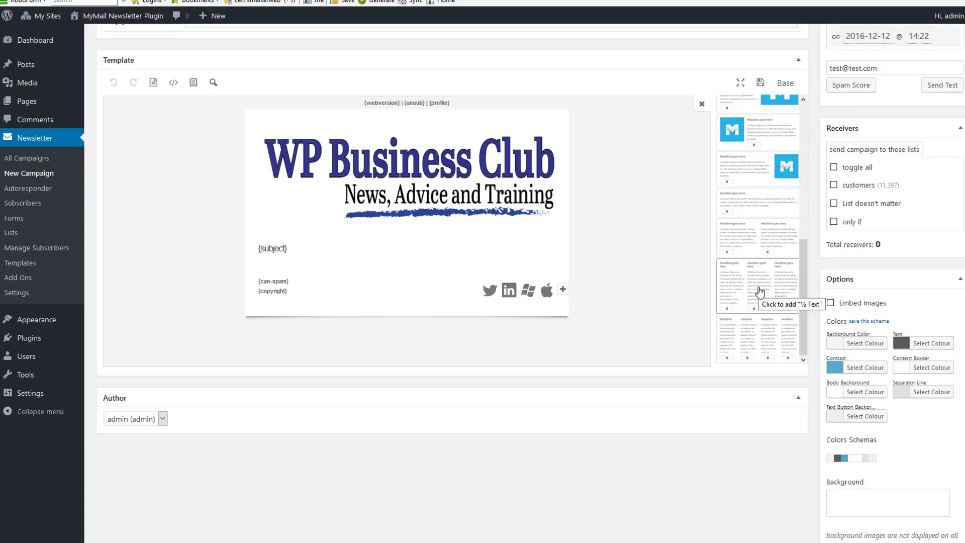
{"action": "left_click", "coordinate": [760, 291]}
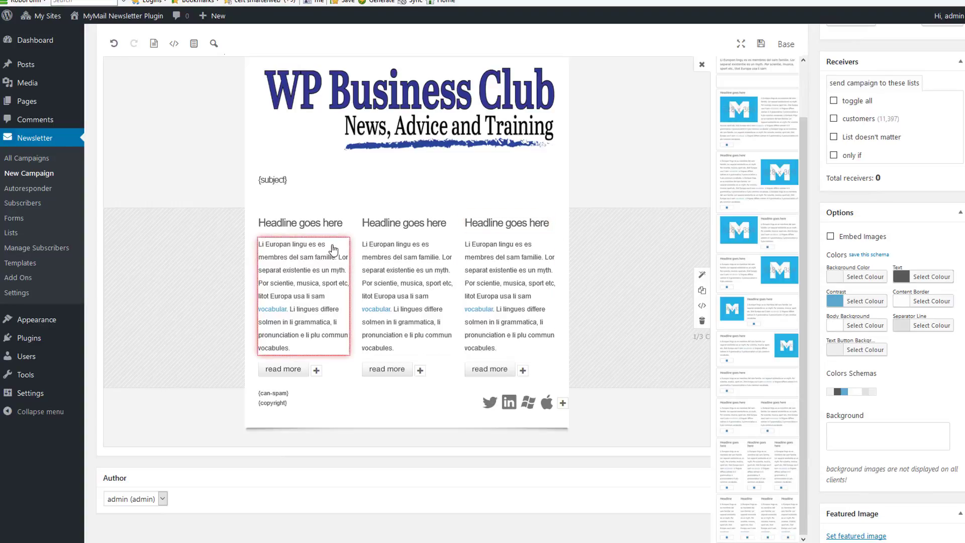
Replace the first column's body text with "The MYMail Plugin is one of the most popular on CodeCanyon"
{"action": "left_click", "coordinate": [276, 261]}
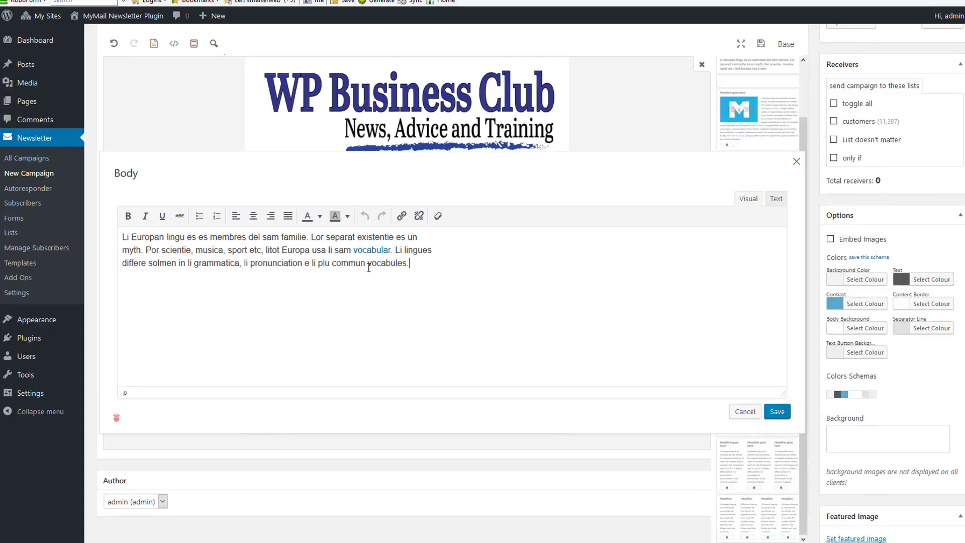
{"action": "left_click_drag", "start_coordinate": [417, 265], "coordinate": [111, 235]}
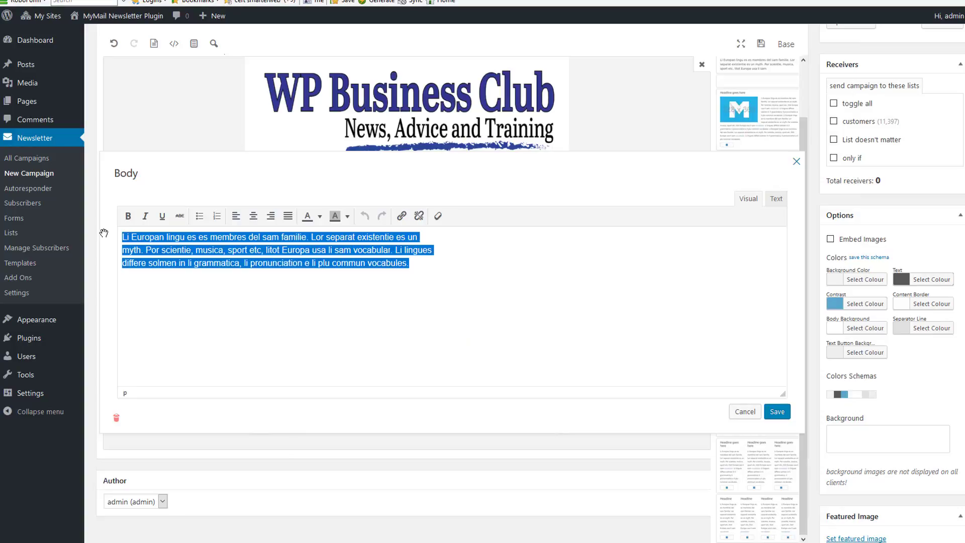
{"action": "type", "text": "The MYMail"}
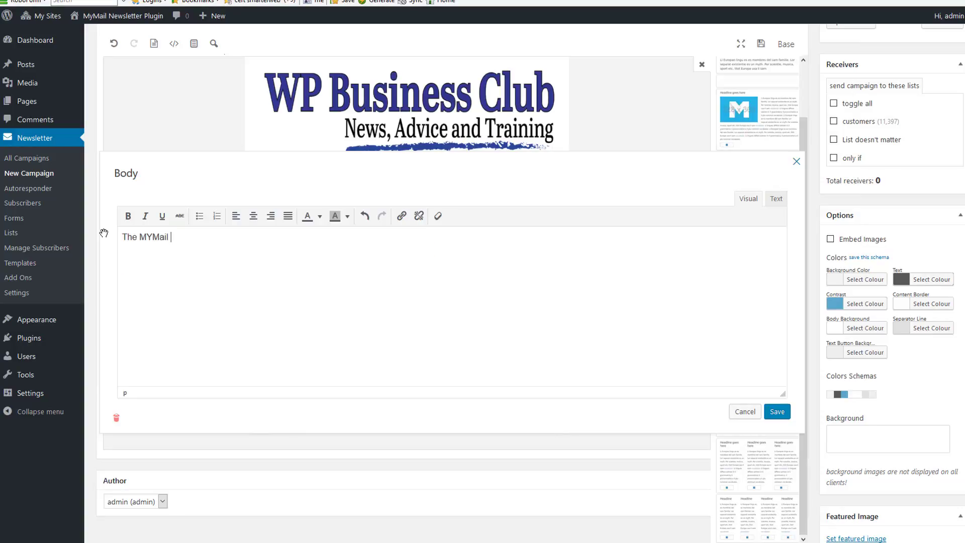
{"action": "type", "text": " PLugin"}
{"action": "type", "text": "most popular on CodeCanyon"}
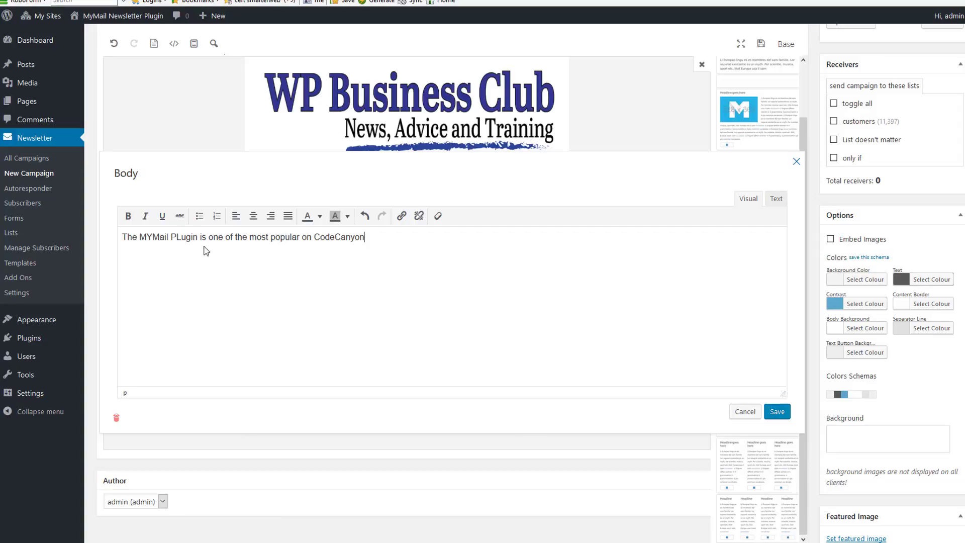
{"action": "left_click", "coordinate": [180, 234]}
{"action": "key", "text": "BackSpace"}
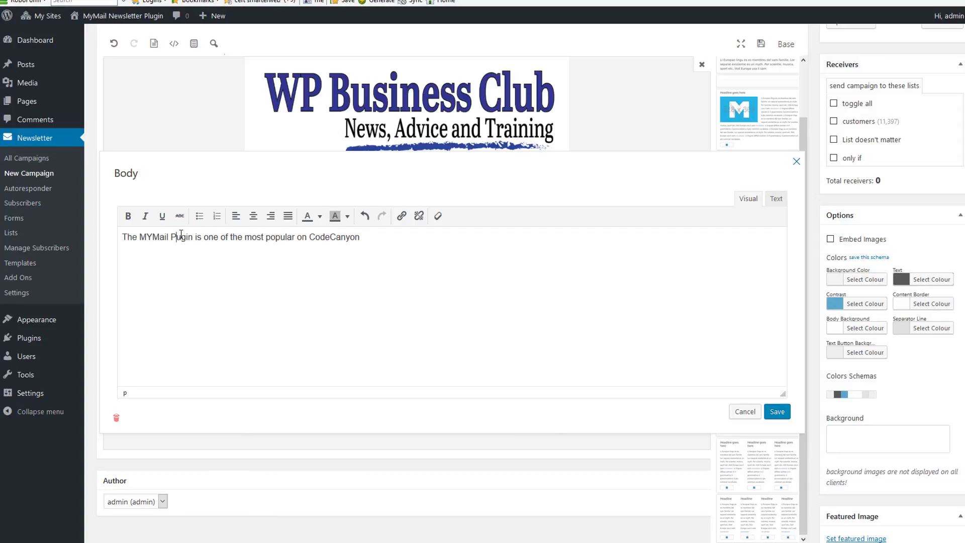
{"action": "type", "text": "l"}
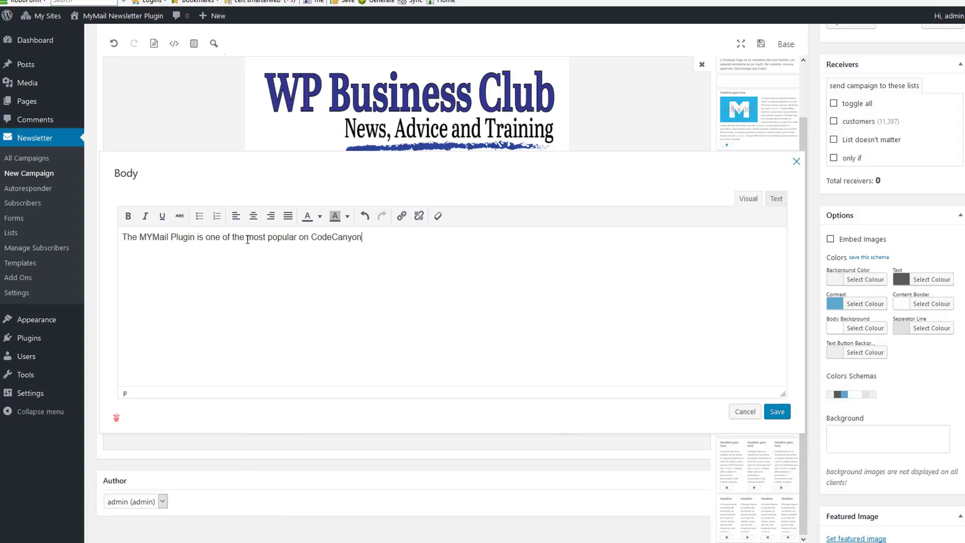
Colour the words "most popular" red, centre the paragraph and save the first column's body text
{"action": "left_click_drag", "start_coordinate": [247, 239], "coordinate": [294, 237]}
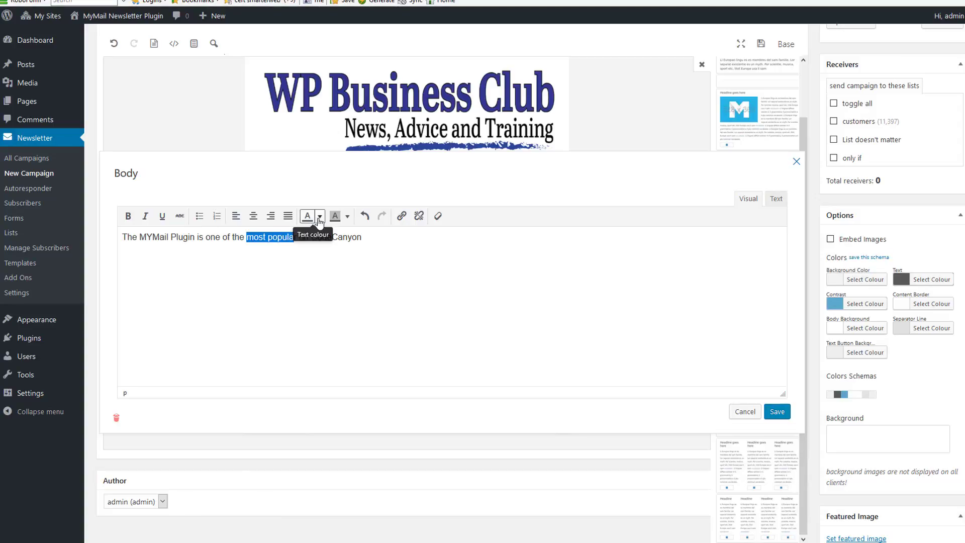
{"action": "left_click", "coordinate": [319, 219]}
{"action": "left_click", "coordinate": [310, 259]}
{"action": "left_click", "coordinate": [291, 263]}
{"action": "left_click", "coordinate": [253, 217]}
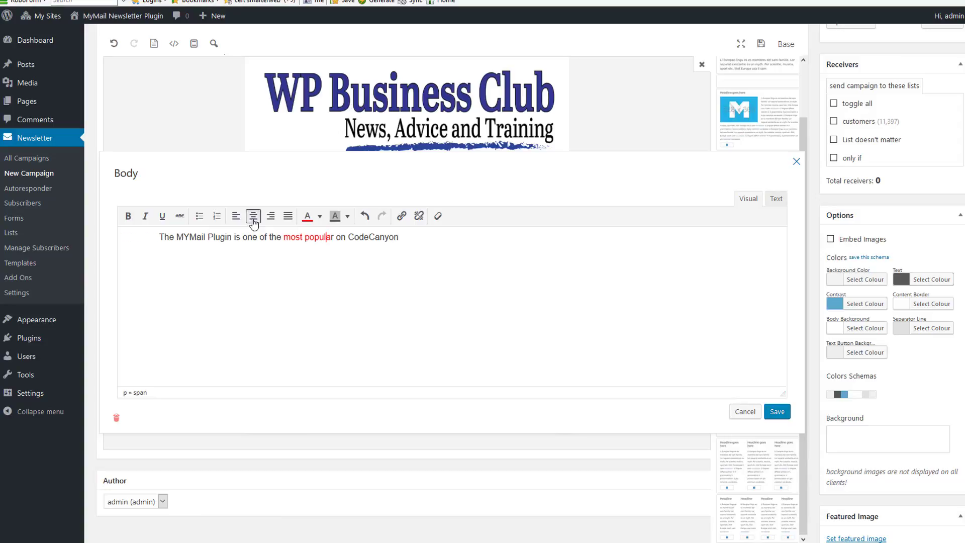
{"action": "left_click", "coordinate": [777, 412]}
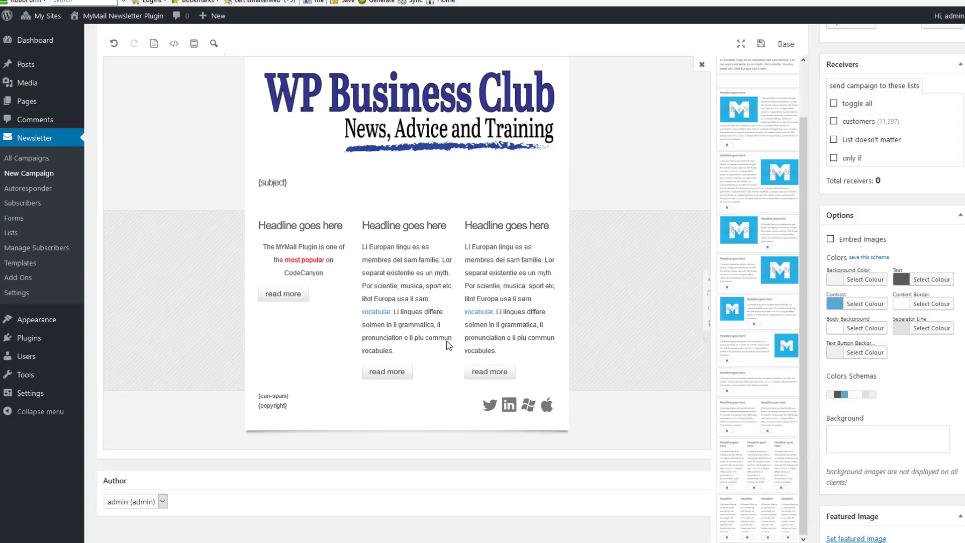
Change the first column's headline to "New release" and save it
{"action": "left_click", "coordinate": [281, 229]}
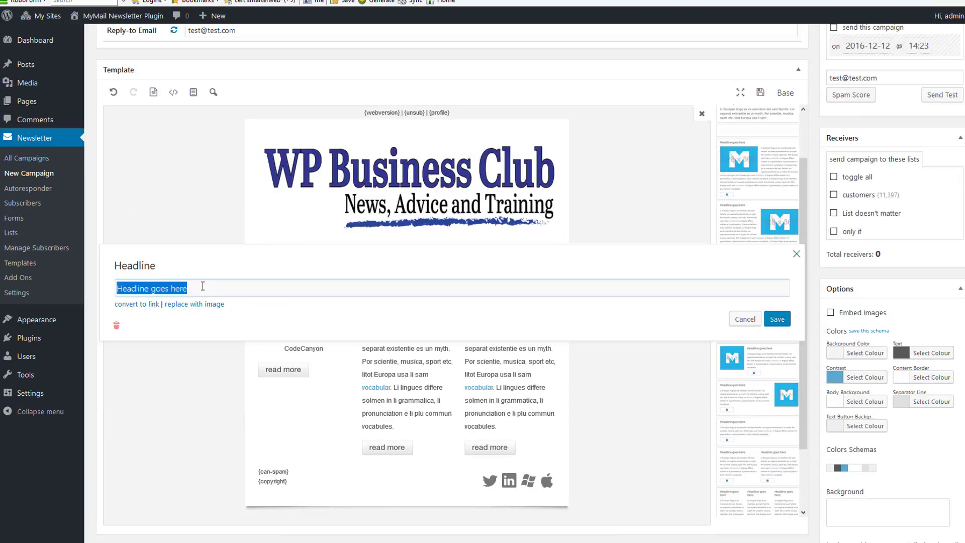
{"action": "type", "text": "Ne2w"}
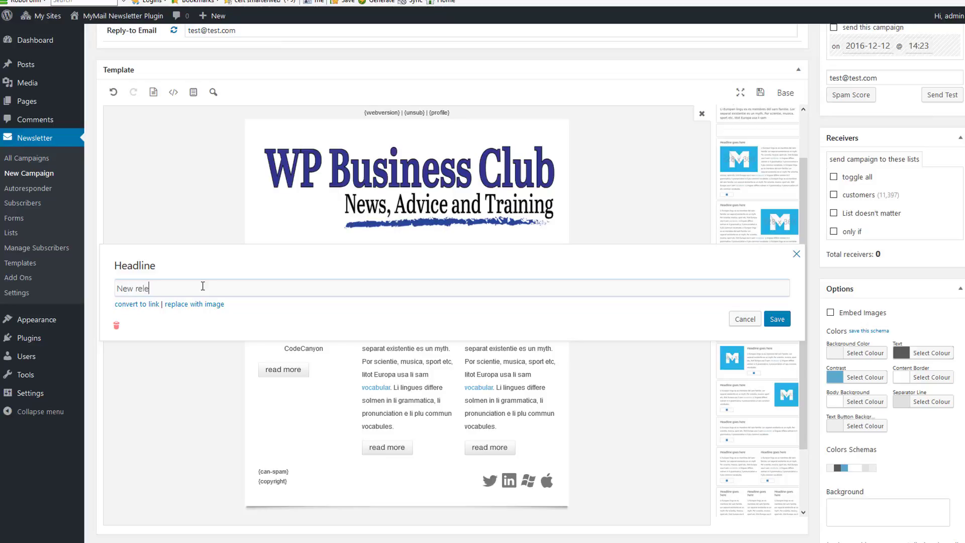
{"action": "left_click", "coordinate": [777, 318]}
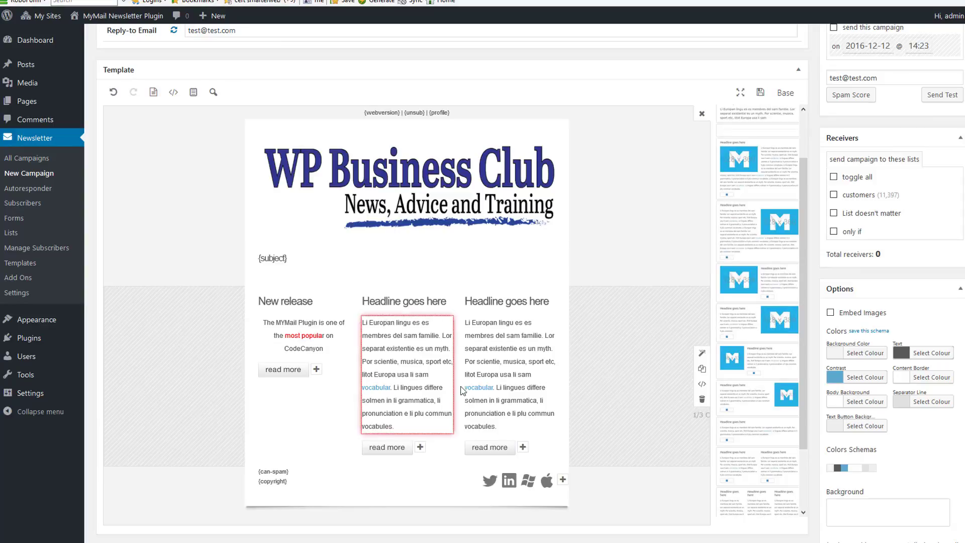
Look over the image and text versions of the first column's "read more" button and leave it without saving changes
{"action": "scroll", "coordinate": [757, 210], "scroll_direction": "down", "scroll_amount": 3}
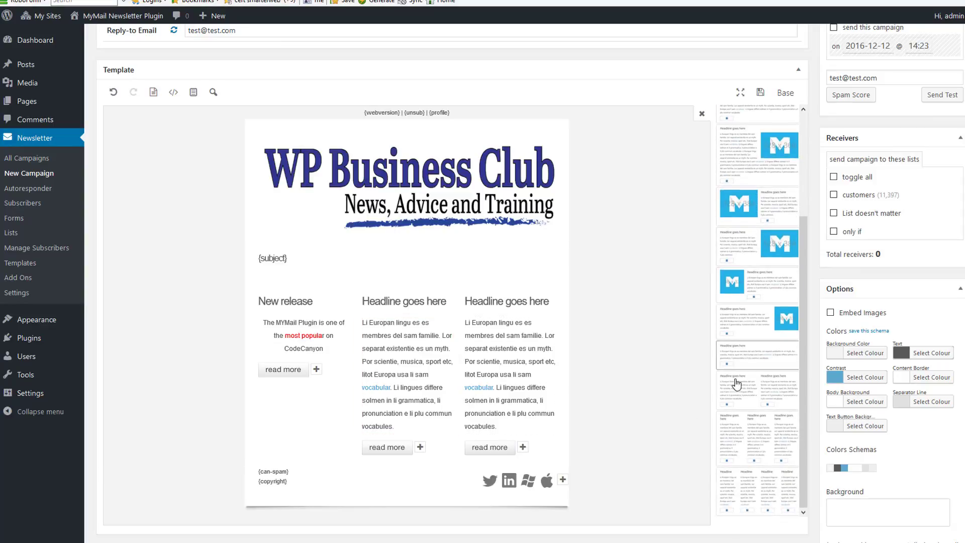
{"action": "left_click", "coordinate": [286, 372]}
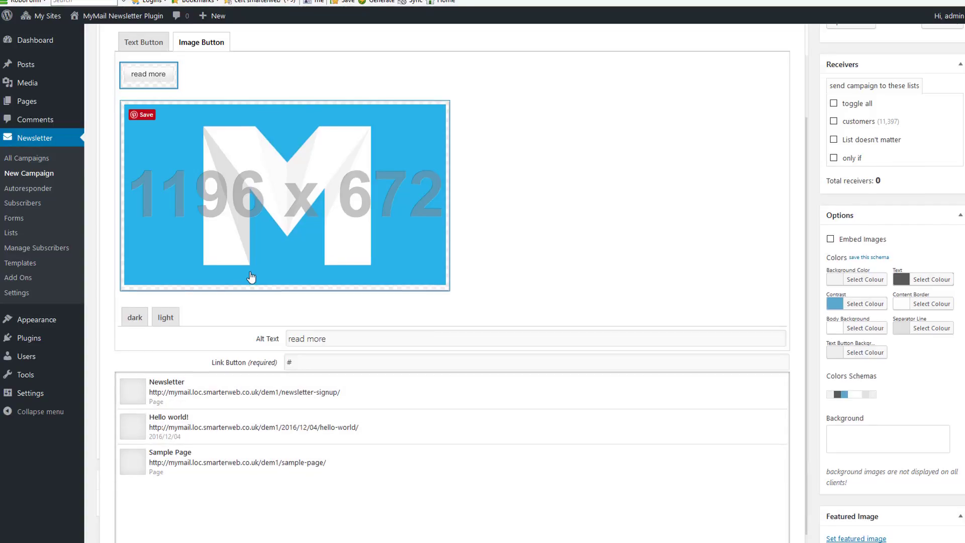
{"action": "scroll", "coordinate": [251, 280], "scroll_direction": "up", "scroll_amount": 3}
{"action": "left_click", "coordinate": [145, 167]}
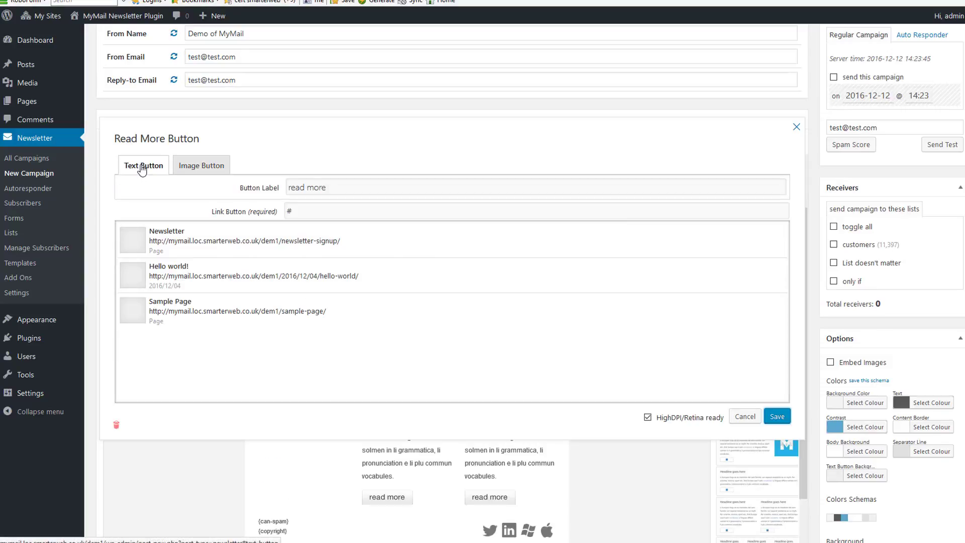
{"action": "left_click", "coordinate": [309, 207]}
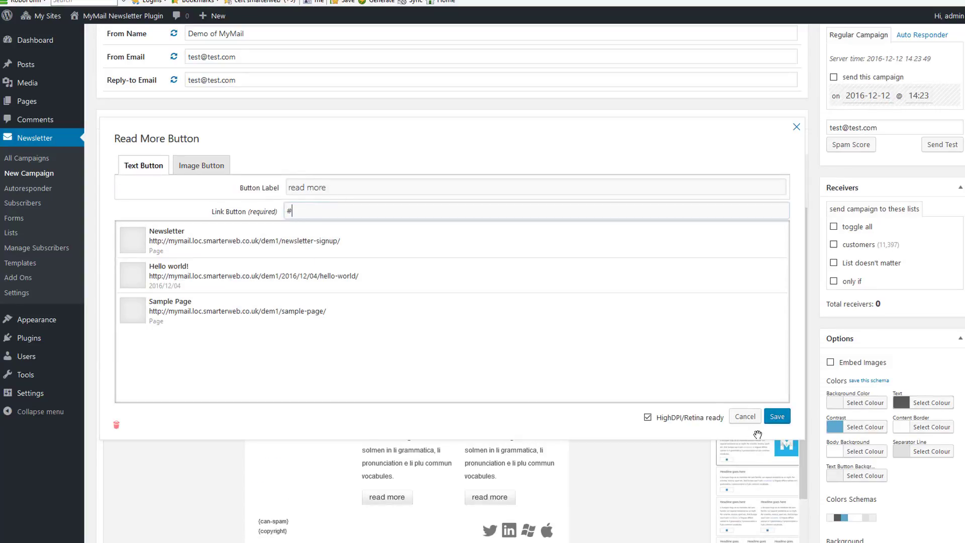
{"action": "left_click", "coordinate": [744, 418]}
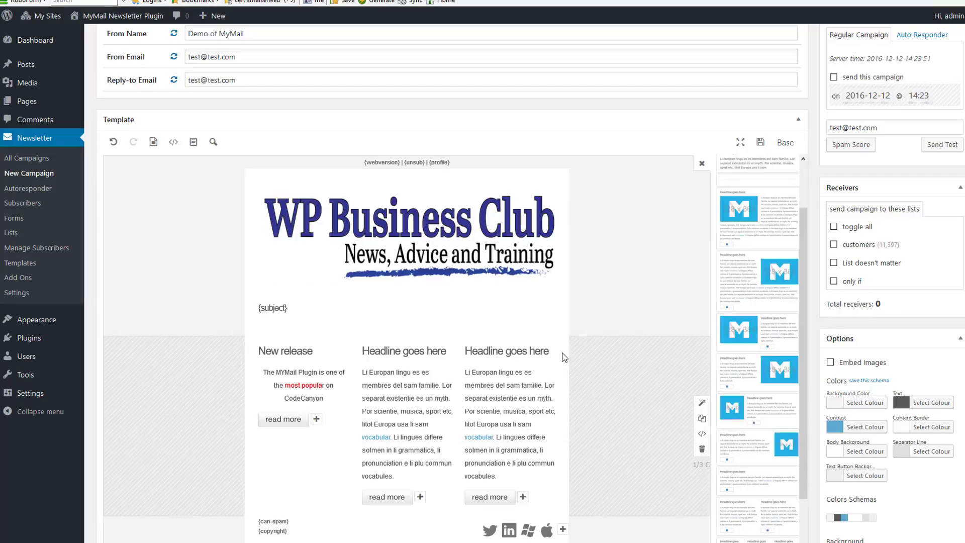
Replace the newsletter's header logo with the existing library image "cropped-banner-logo-reverse2" and save it
{"action": "left_click", "coordinate": [385, 231]}
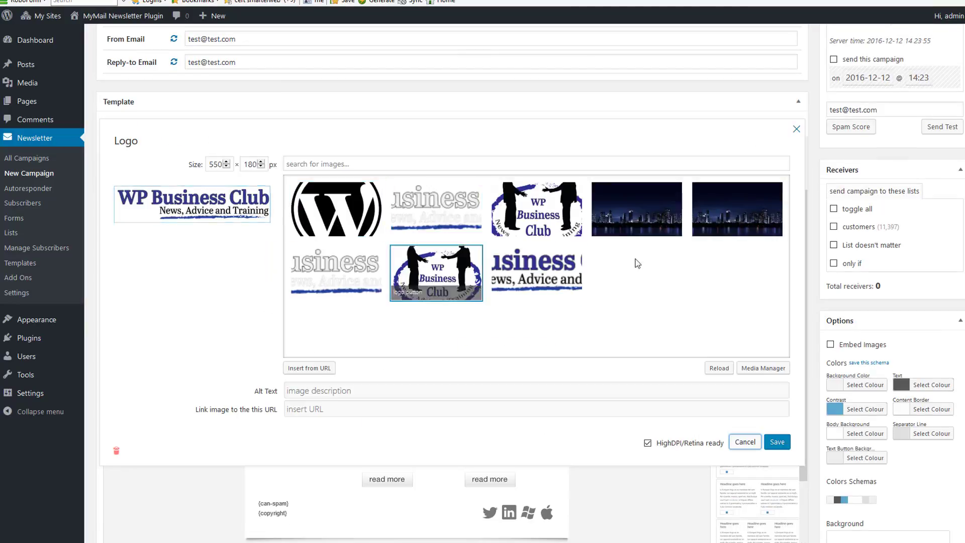
{"action": "left_click", "coordinate": [565, 235]}
{"action": "left_click", "coordinate": [424, 214]}
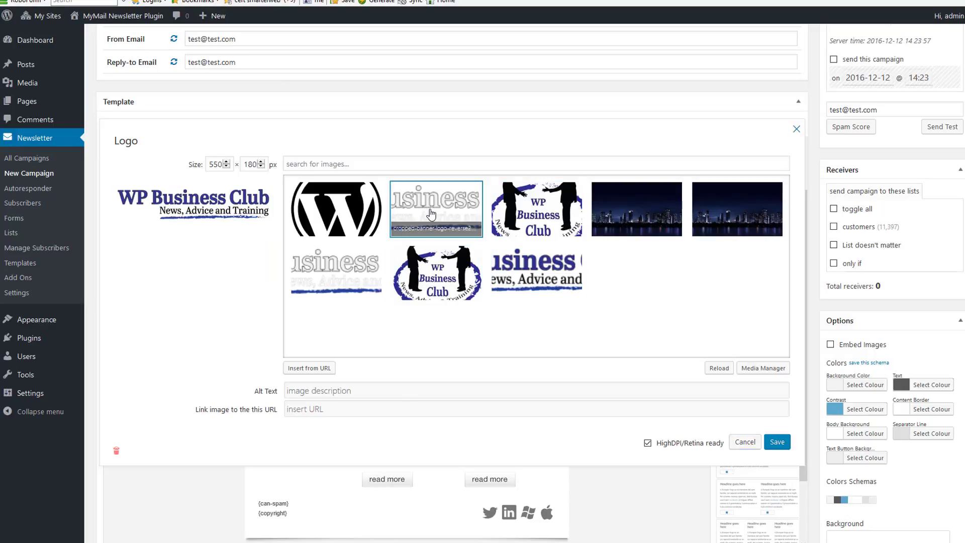
{"action": "left_click", "coordinate": [777, 443]}
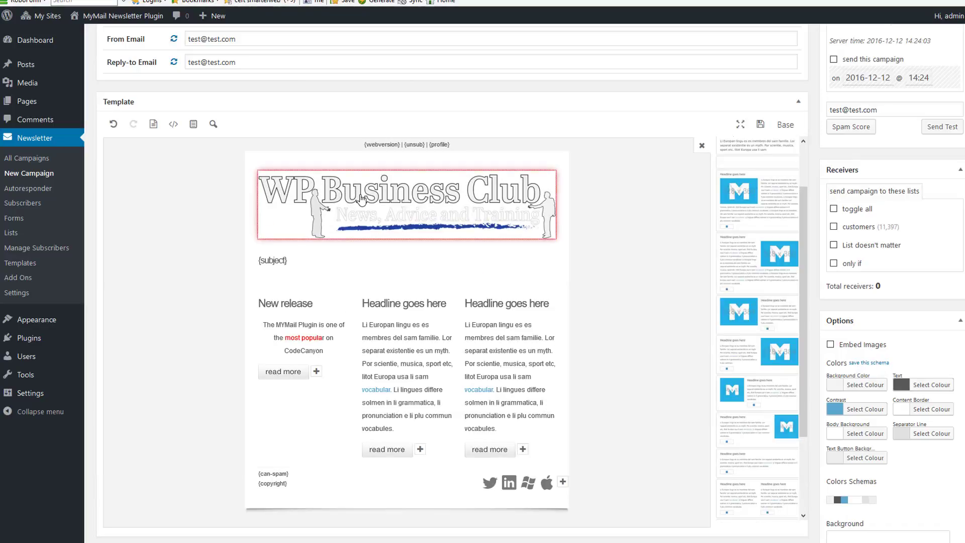
From the header logo's image settings, upload logo-button2.png to the media library and insert it
{"action": "left_click", "coordinate": [361, 200]}
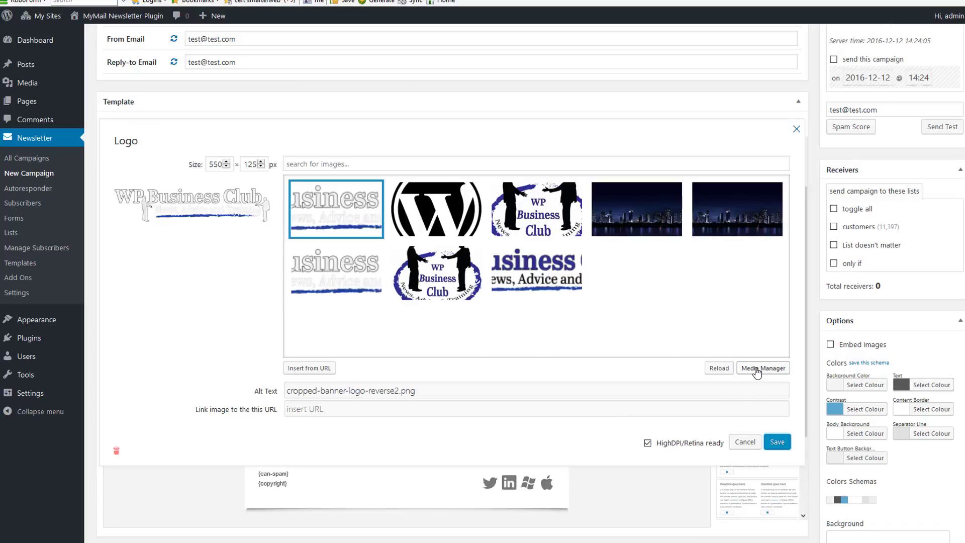
{"action": "left_click", "coordinate": [757, 372]}
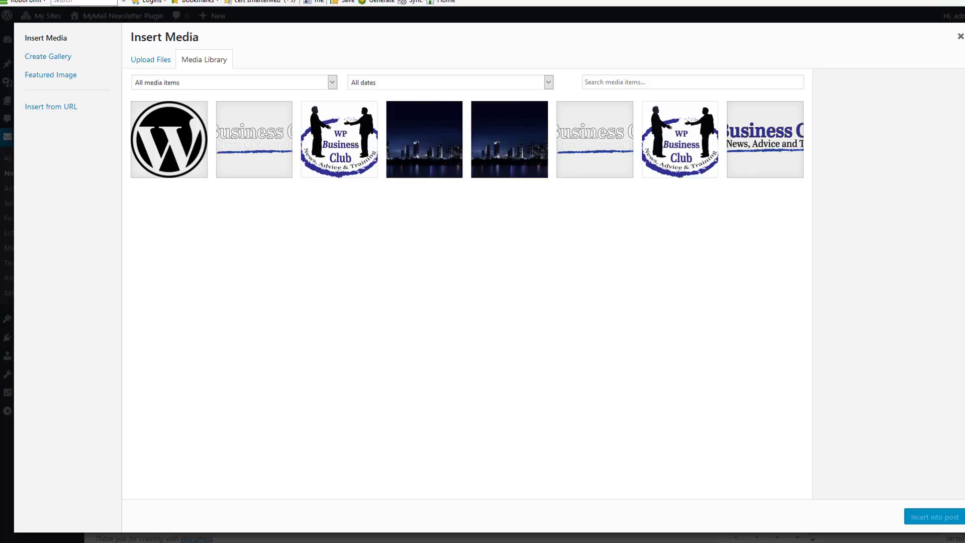
{"action": "left_click_drag", "start_coordinate": [265, 377], "coordinate": [406, 303]}
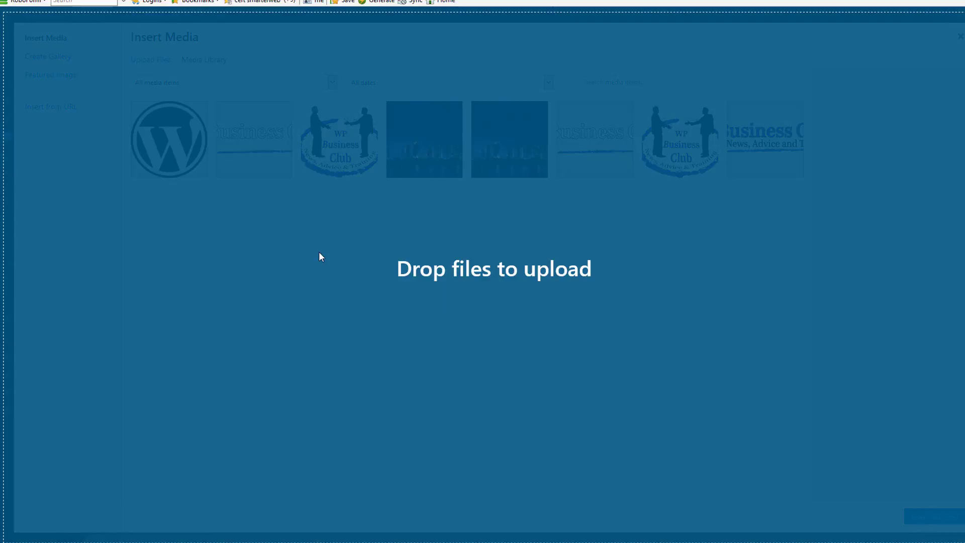
{"action": "left_click_drag", "start_coordinate": [293, 273], "coordinate": [297, 276]}
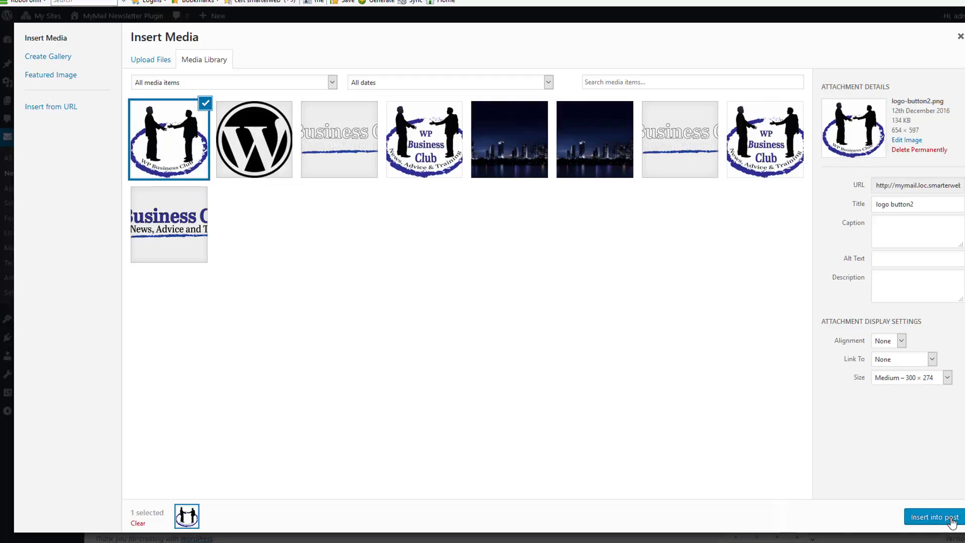
{"action": "left_click", "coordinate": [934, 516]}
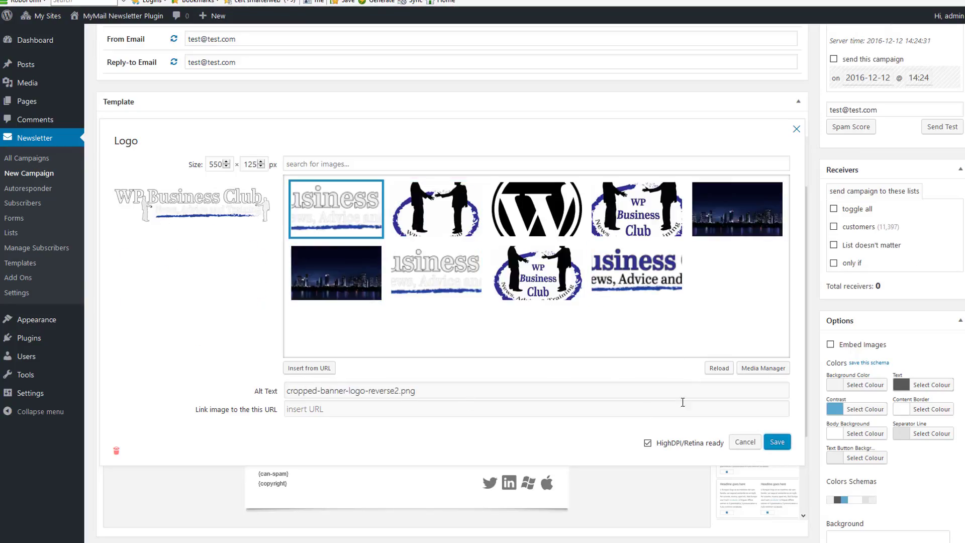
Refresh the image list, choose "logo button2" as the newsletter's header logo and save it
{"action": "left_click", "coordinate": [714, 370]}
{"action": "left_click", "coordinate": [426, 229]}
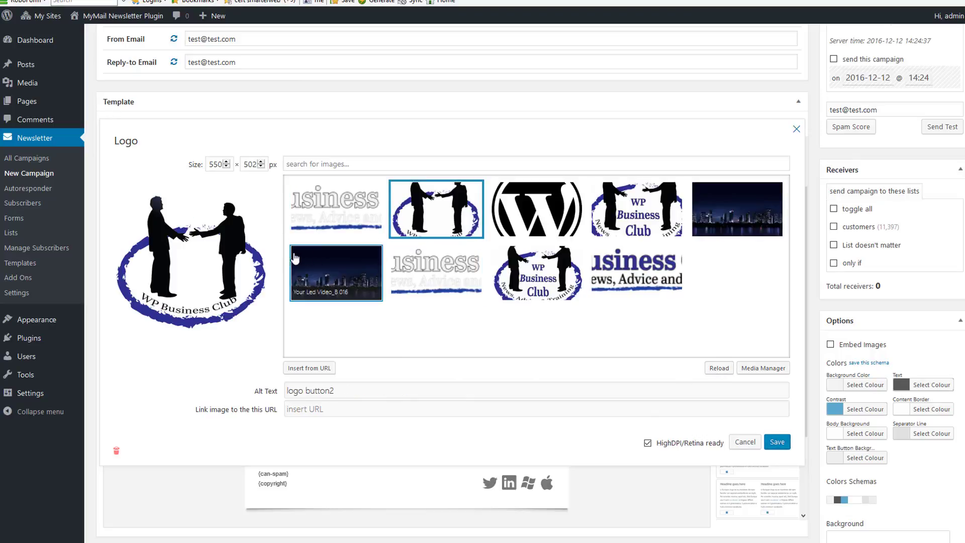
{"action": "left_click", "coordinate": [777, 443]}
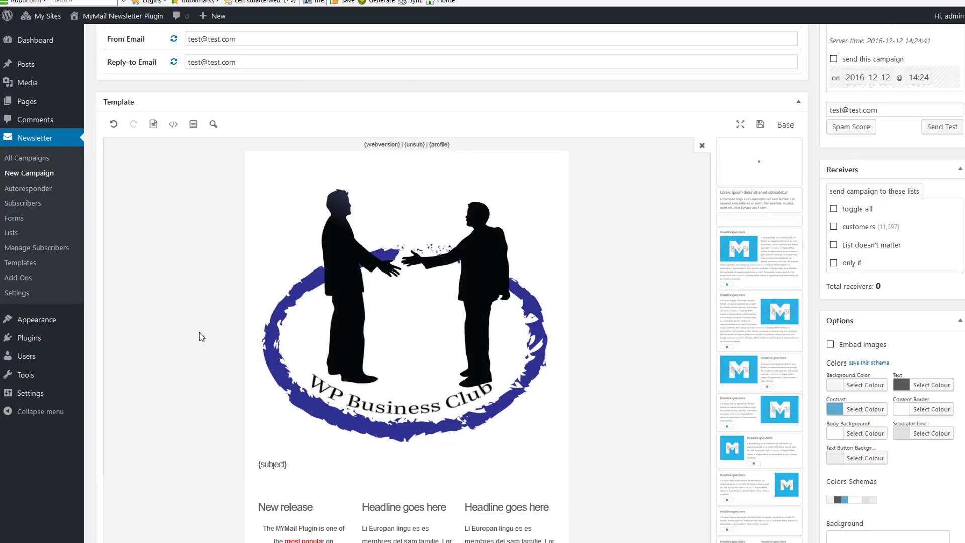
Add the module with a half-width image beside text below the three-column module, and set its image to "logo button2"
{"action": "scroll", "coordinate": [425, 303], "scroll_direction": "down", "scroll_amount": 2}
{"action": "scroll", "coordinate": [425, 303], "scroll_direction": "down", "scroll_amount": 3}
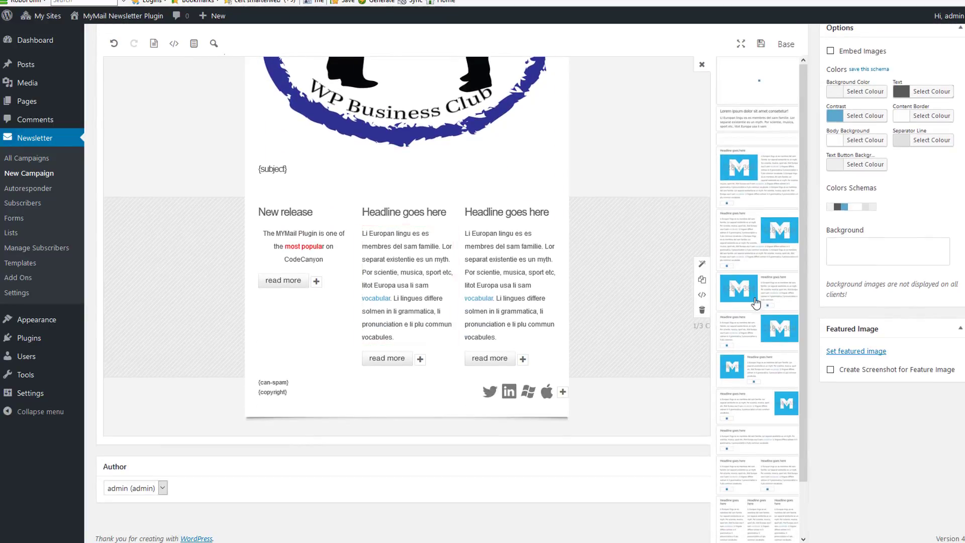
{"action": "left_click", "coordinate": [747, 291]}
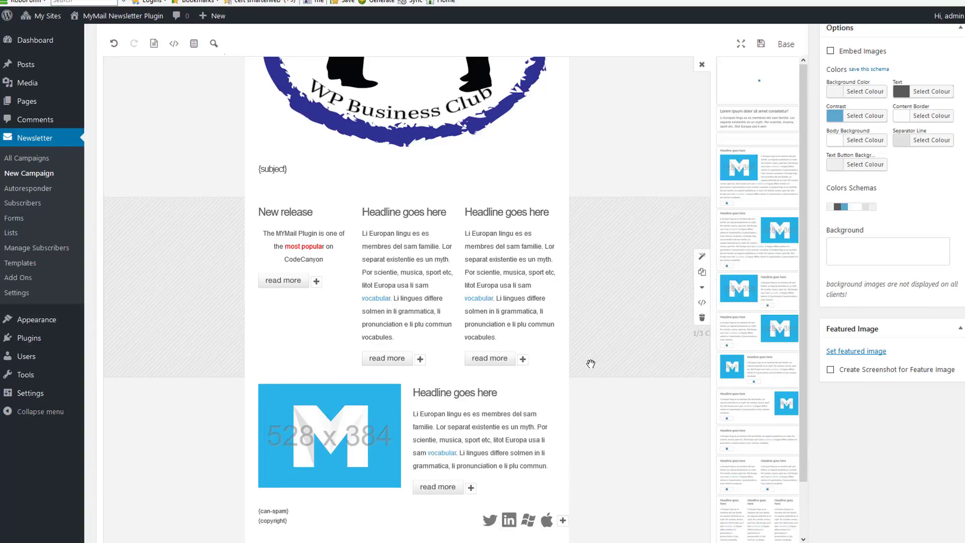
{"action": "scroll", "coordinate": [593, 362], "scroll_direction": "down", "scroll_amount": 2}
{"action": "left_click", "coordinate": [300, 303]}
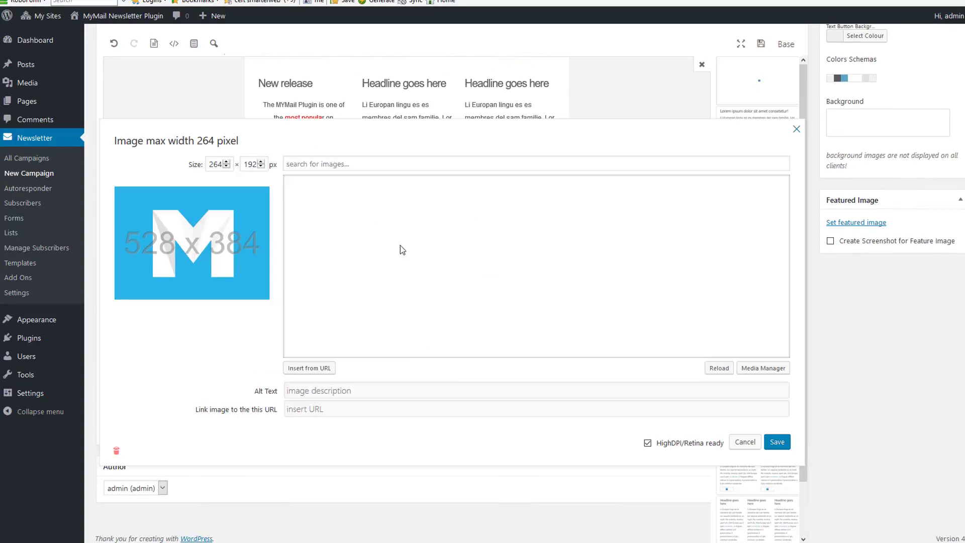
{"action": "left_click", "coordinate": [335, 217]}
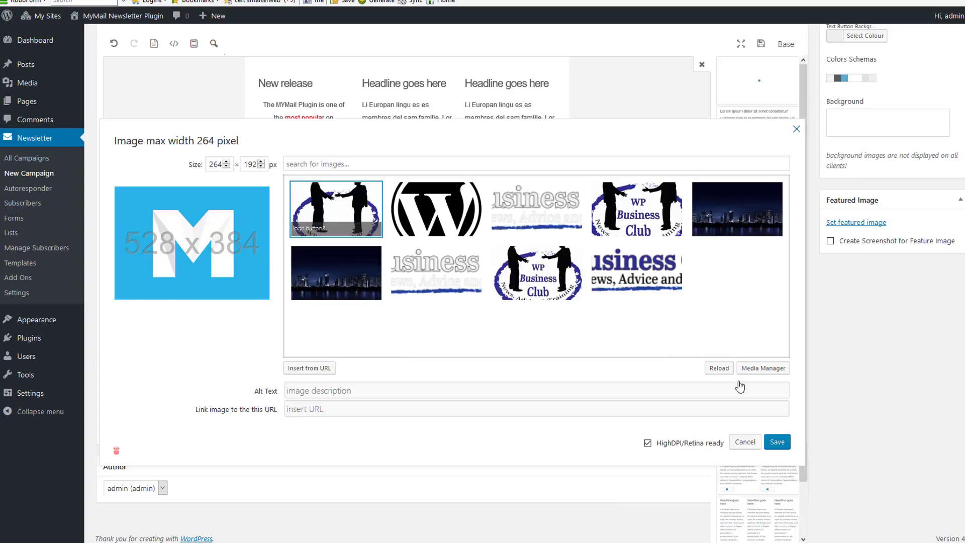
{"action": "left_click", "coordinate": [781, 446]}
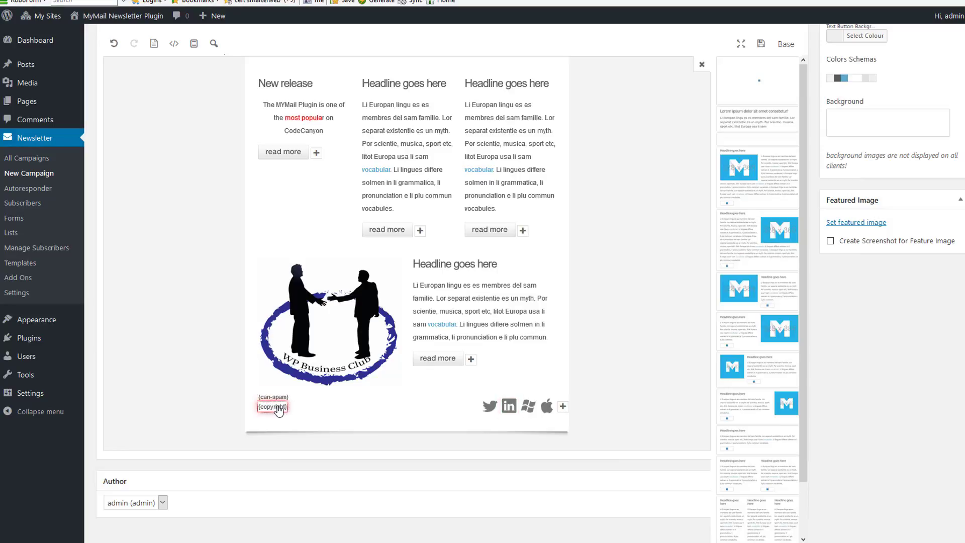
Review the newsletter layout and save the campaign as a draft
{"action": "scroll", "coordinate": [427, 396], "scroll_direction": "up", "scroll_amount": 7}
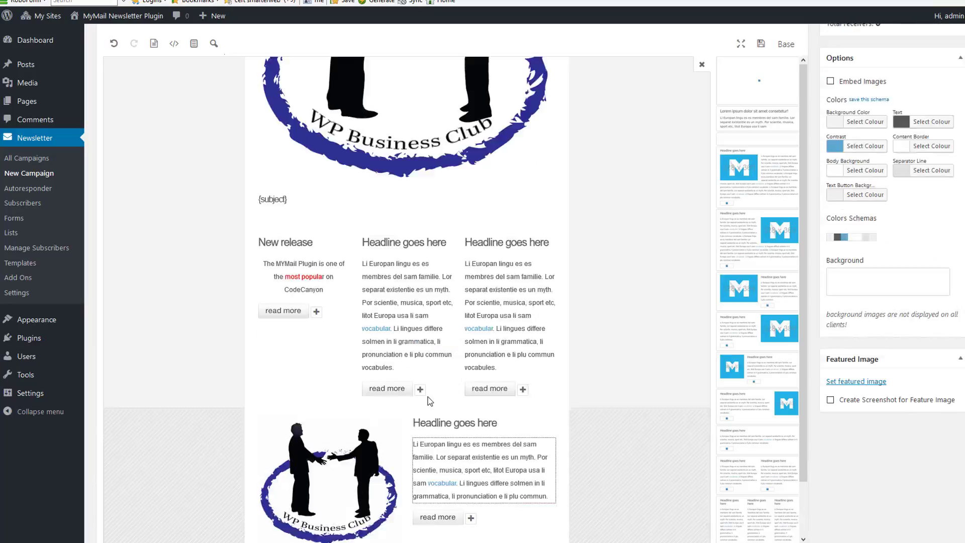
{"action": "scroll", "coordinate": [405, 311], "scroll_direction": "up", "scroll_amount": 3}
{"action": "scroll", "coordinate": [422, 351], "scroll_direction": "down", "scroll_amount": 9}
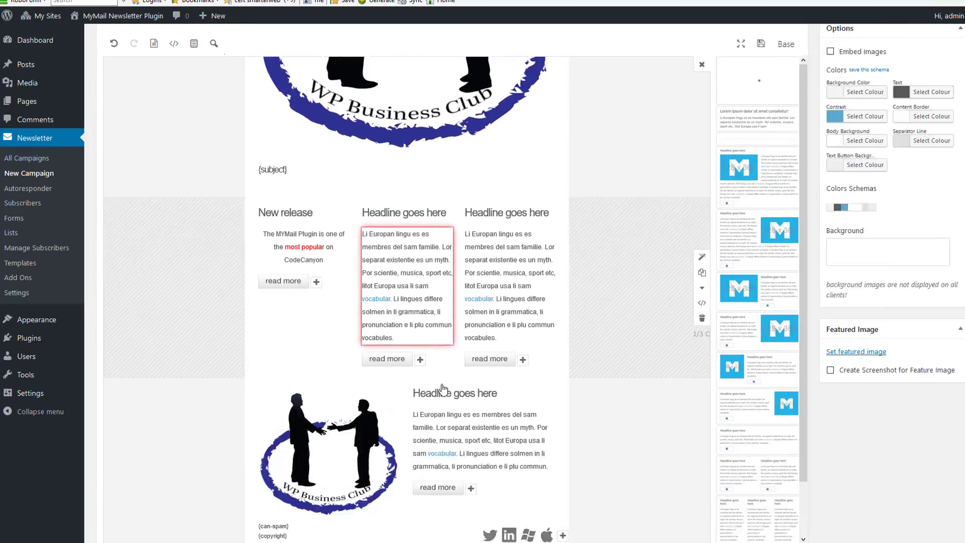
{"action": "scroll", "coordinate": [441, 385], "scroll_direction": "up", "scroll_amount": 10}
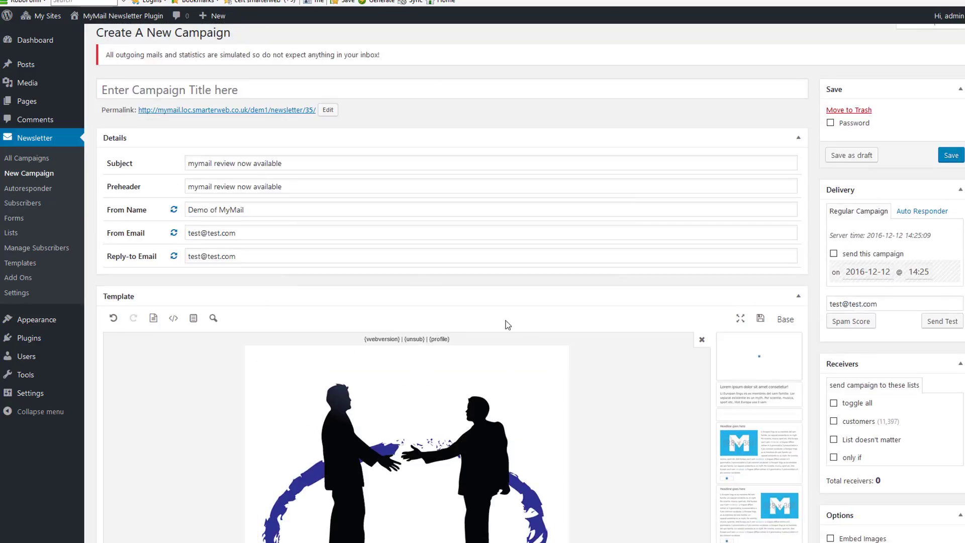
{"action": "scroll", "coordinate": [478, 397], "scroll_direction": "down", "scroll_amount": 4}
{"action": "scroll", "coordinate": [478, 397], "scroll_direction": "up", "scroll_amount": 4}
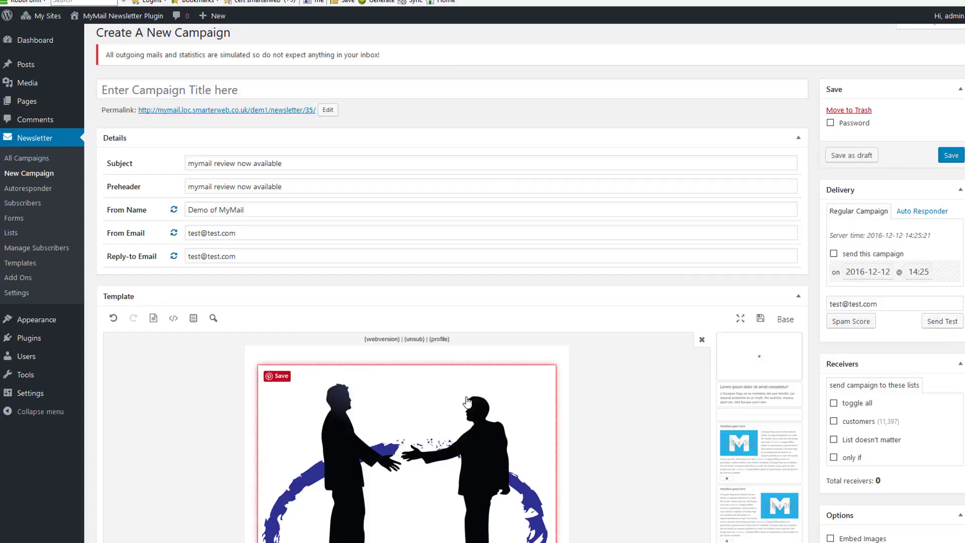
{"action": "left_click", "coordinate": [852, 156]}
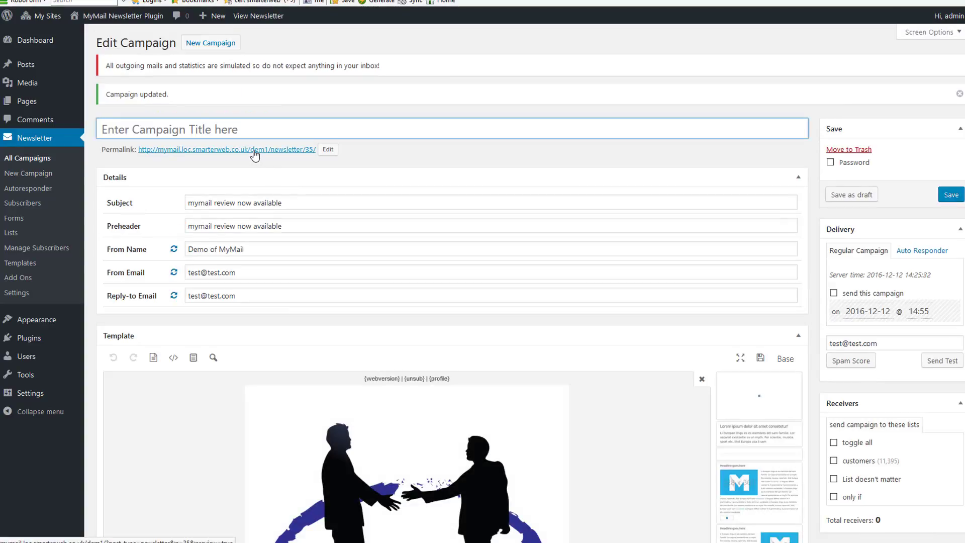
Preview the newsletter through its permalink, check the header links, content and unsubscribe footer, and close the preview
{"action": "left_click", "coordinate": [254, 156]}
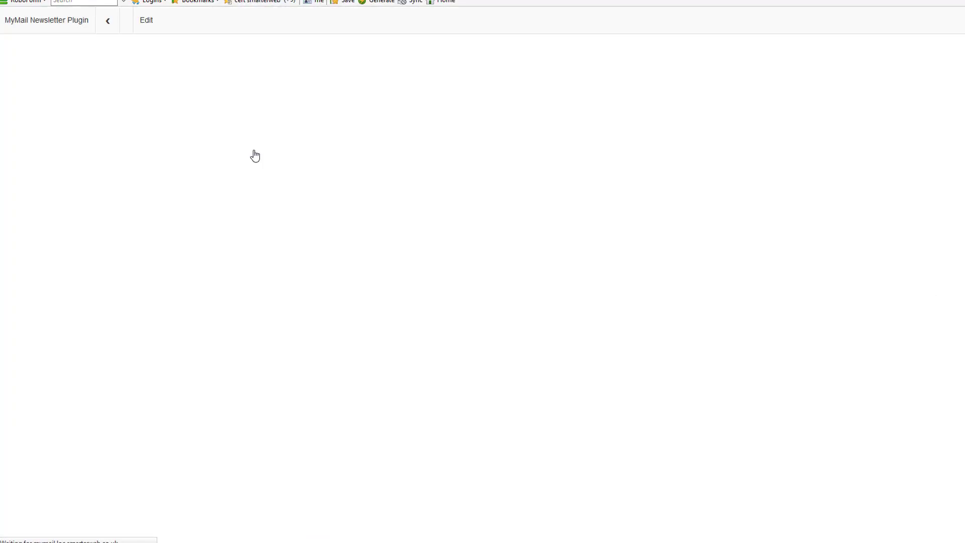
{"action": "scroll", "coordinate": [551, 200], "scroll_direction": "down", "scroll_amount": 5}
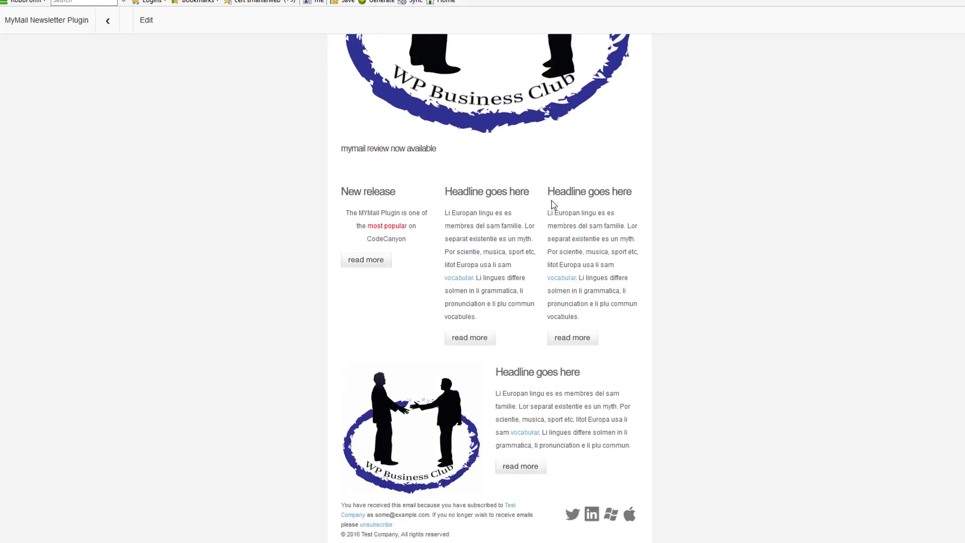
{"action": "scroll", "coordinate": [551, 203], "scroll_direction": "up", "scroll_amount": 4}
{"action": "scroll", "coordinate": [551, 208], "scroll_direction": "up", "scroll_amount": 1}
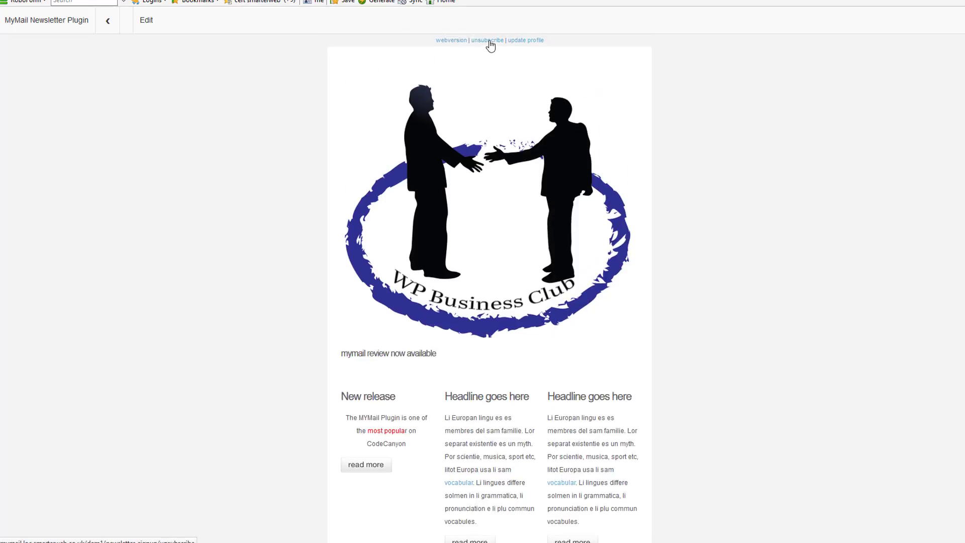
{"action": "scroll", "coordinate": [504, 227], "scroll_direction": "down", "scroll_amount": 5}
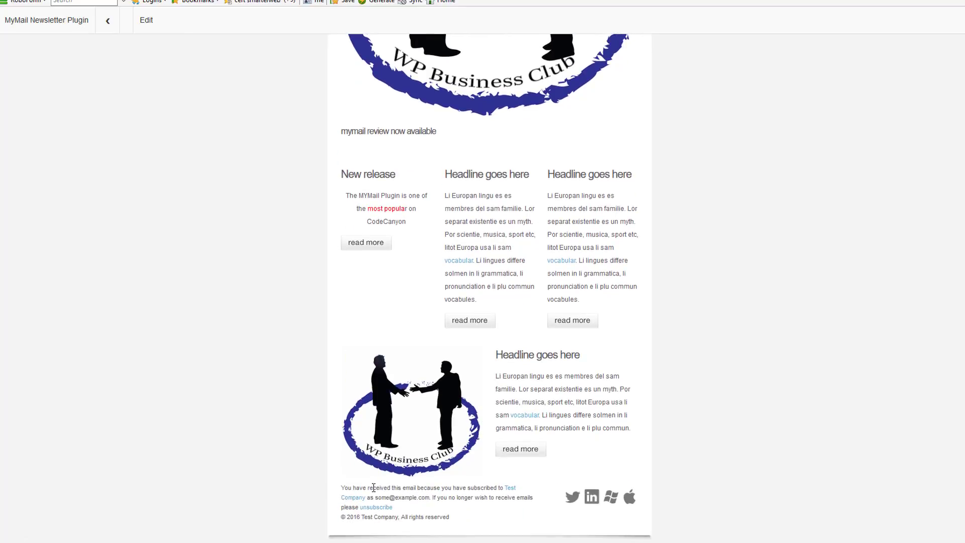
{"action": "left_click_drag", "start_coordinate": [323, 484], "coordinate": [549, 503]}
{"action": "scroll", "coordinate": [516, 497], "scroll_direction": "up", "scroll_amount": 4}
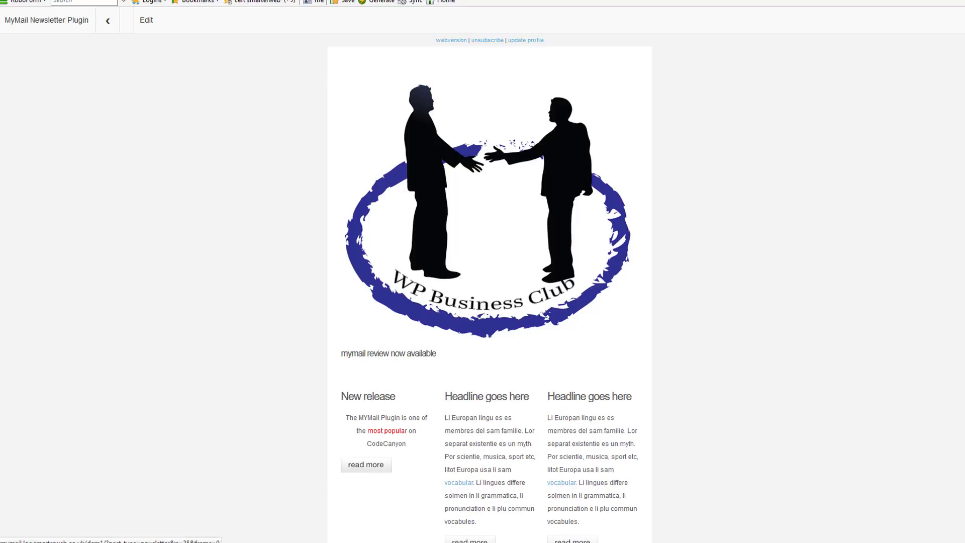
{"action": "scroll", "coordinate": [589, 47], "scroll_direction": "down", "scroll_amount": 1}
{"action": "key", "text": "ctrl+w"}
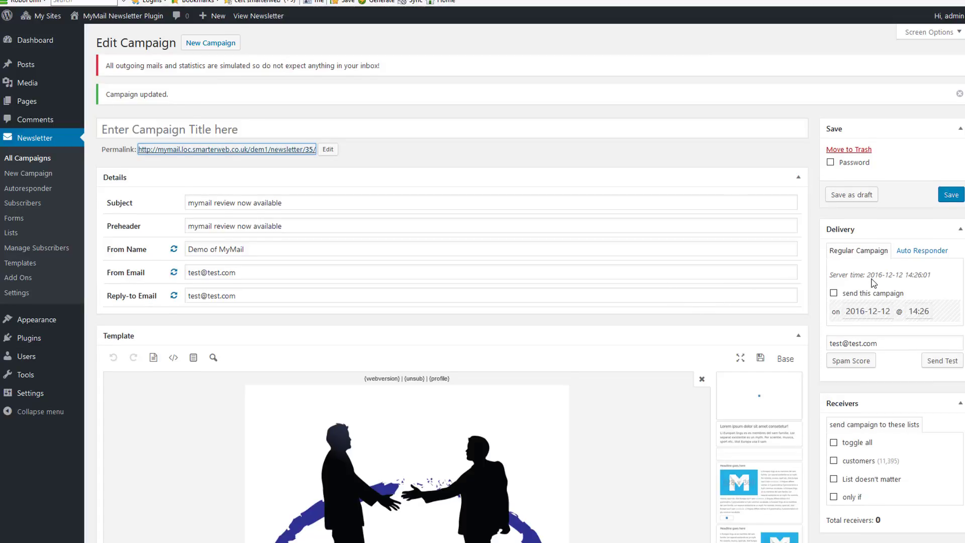
Enable sending of this campaign and set its delivery date to 2016-12-28
{"action": "scroll", "coordinate": [873, 283], "scroll_direction": "down", "scroll_amount": 2}
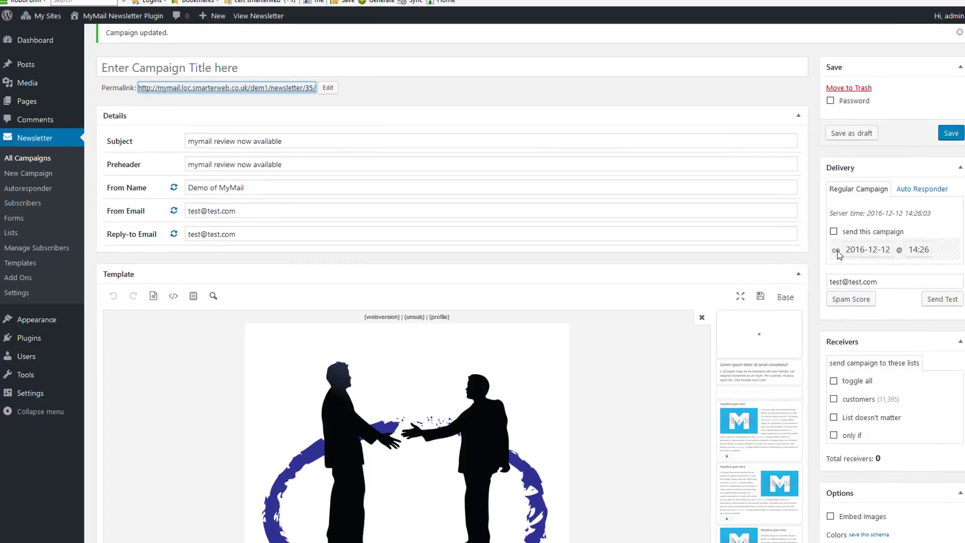
{"action": "left_click", "coordinate": [833, 231]}
{"action": "left_click", "coordinate": [888, 252]}
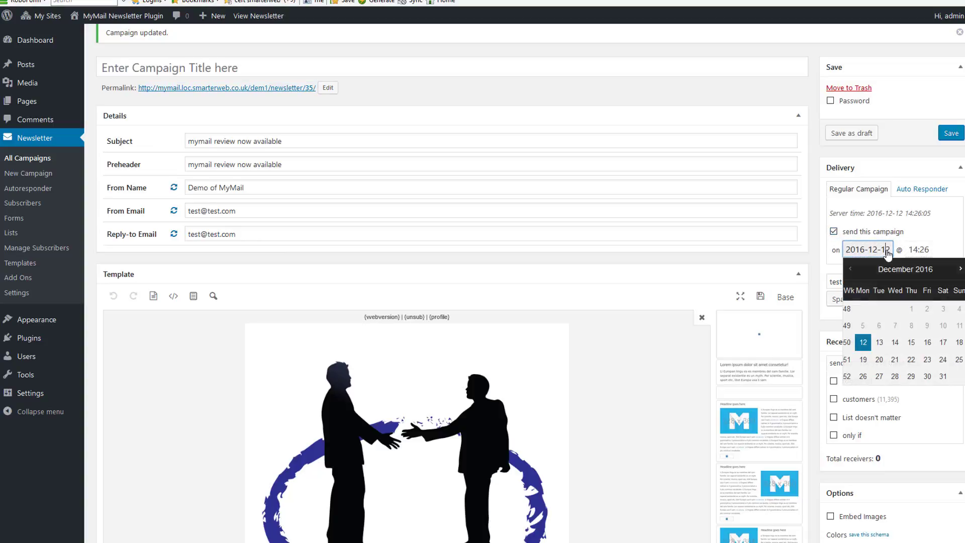
{"action": "left_click", "coordinate": [900, 379]}
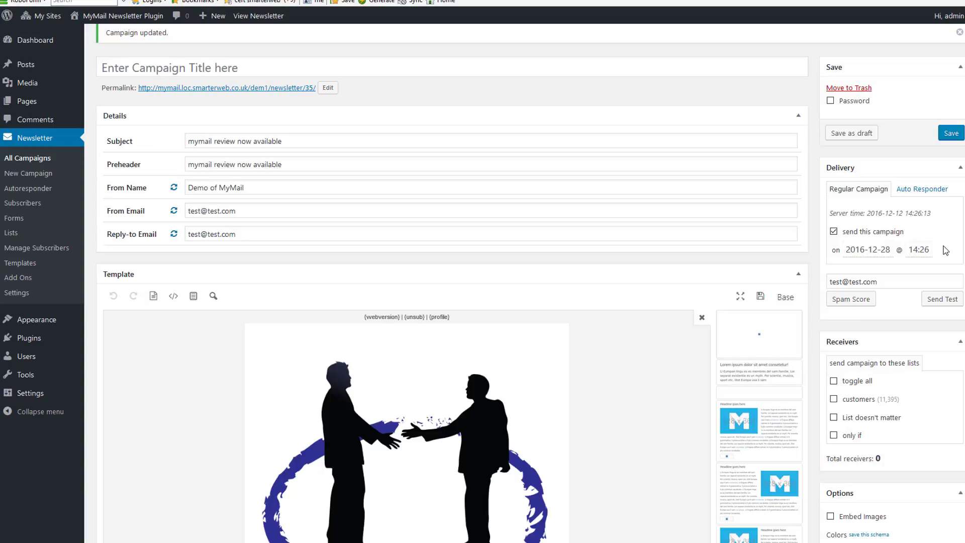
{"action": "scroll", "coordinate": [917, 400], "scroll_direction": "down", "scroll_amount": 2}
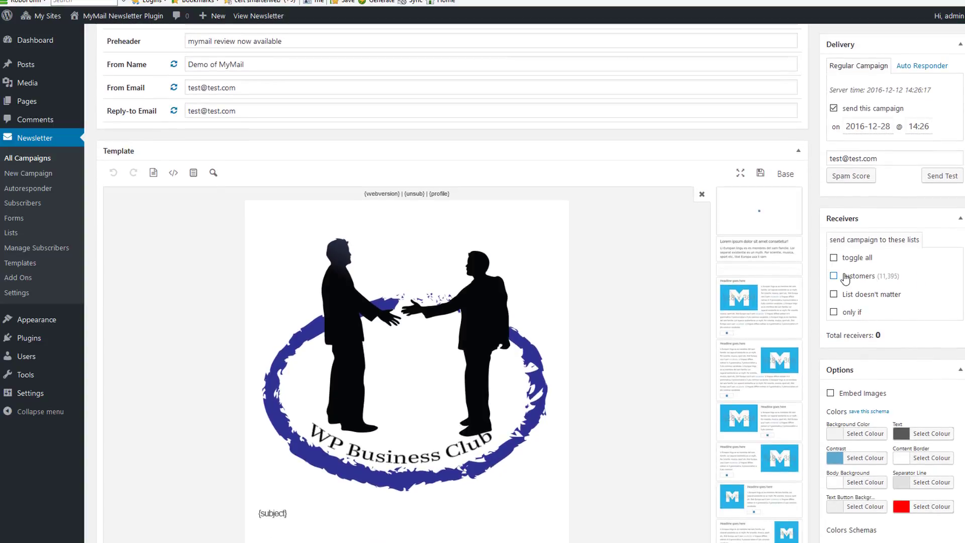
Check the receiver lists and options available for the campaign
{"action": "left_click", "coordinate": [833, 276]}
{"action": "scroll", "coordinate": [897, 286], "scroll_direction": "down", "scroll_amount": 1}
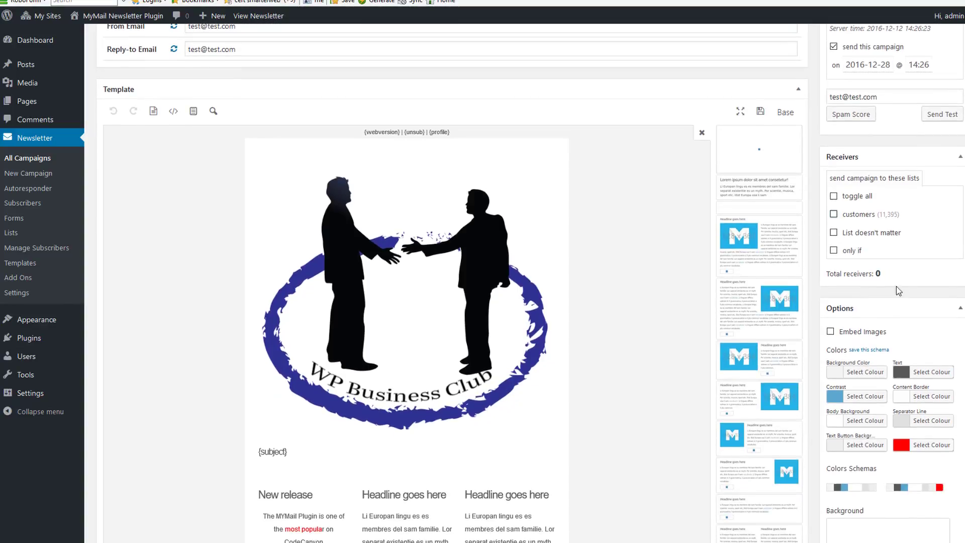
{"action": "scroll", "coordinate": [877, 269], "scroll_direction": "up", "scroll_amount": 1}
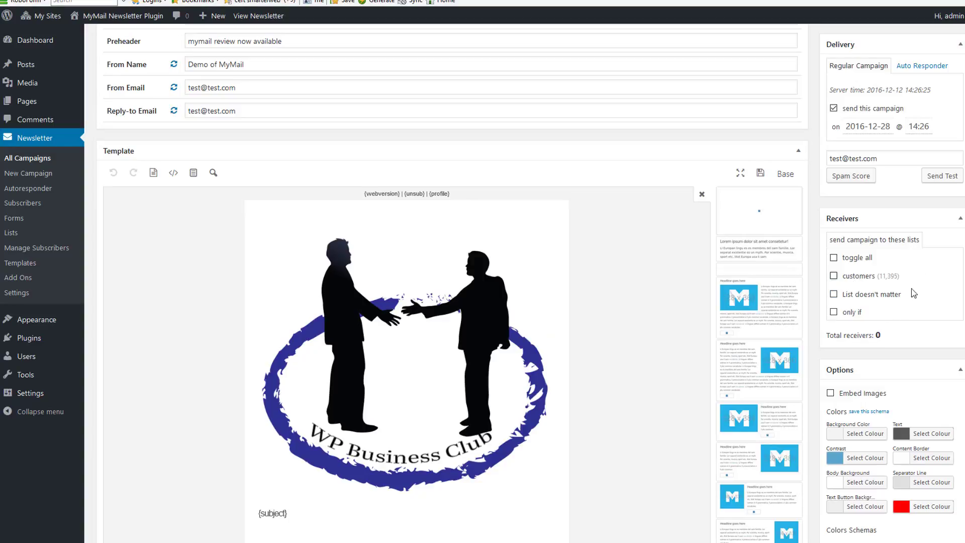
Change the newsletter's background color to light cyan #7AF5F5 in the campaign options
{"action": "scroll", "coordinate": [900, 285], "scroll_direction": "down", "scroll_amount": 4}
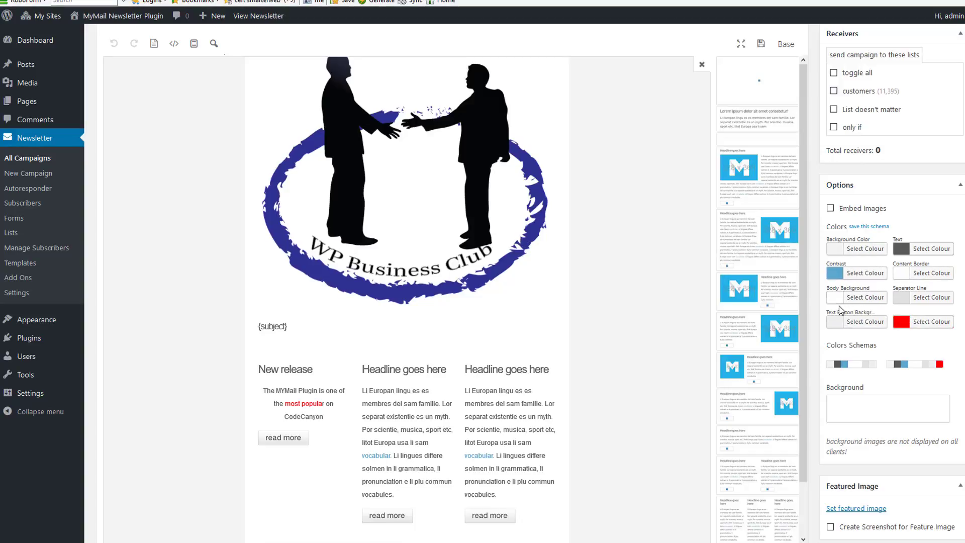
{"action": "left_click", "coordinate": [835, 251]}
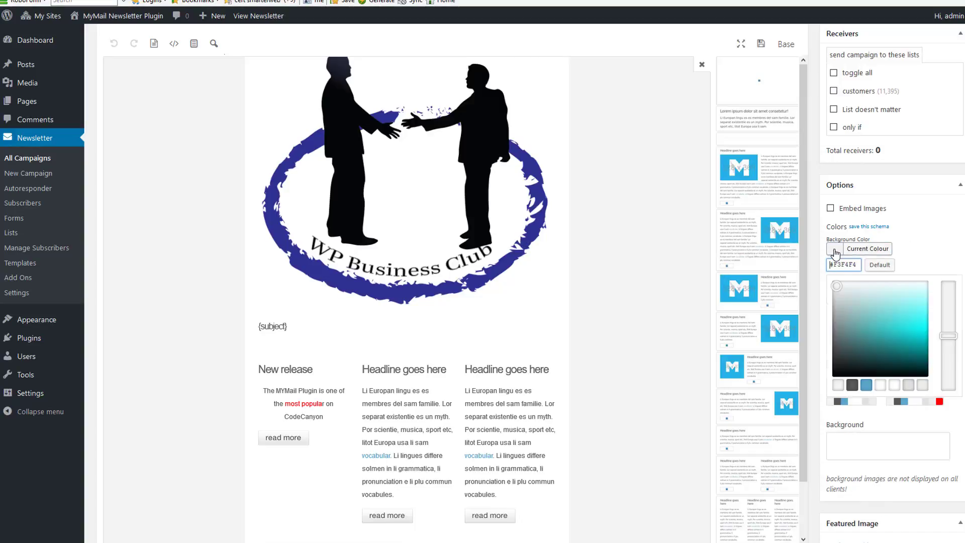
{"action": "left_click", "coordinate": [916, 307]}
{"action": "left_click_drag", "start_coordinate": [919, 306], "coordinate": [916, 308]}
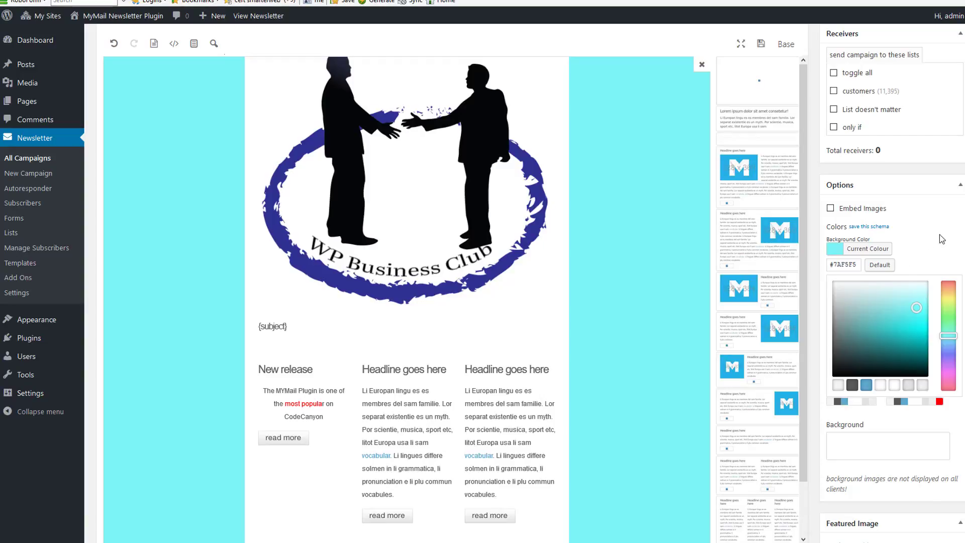
{"action": "scroll", "coordinate": [937, 252], "scroll_direction": "up", "scroll_amount": 7}
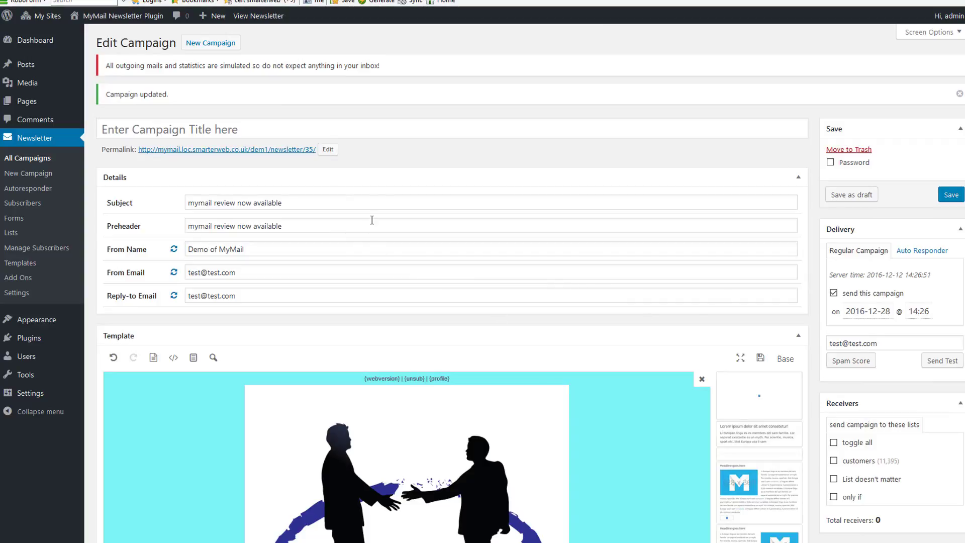
Enable sending this campaign as an auto responder and set its trigger to "at a specific time"
{"action": "left_click", "coordinate": [912, 251]}
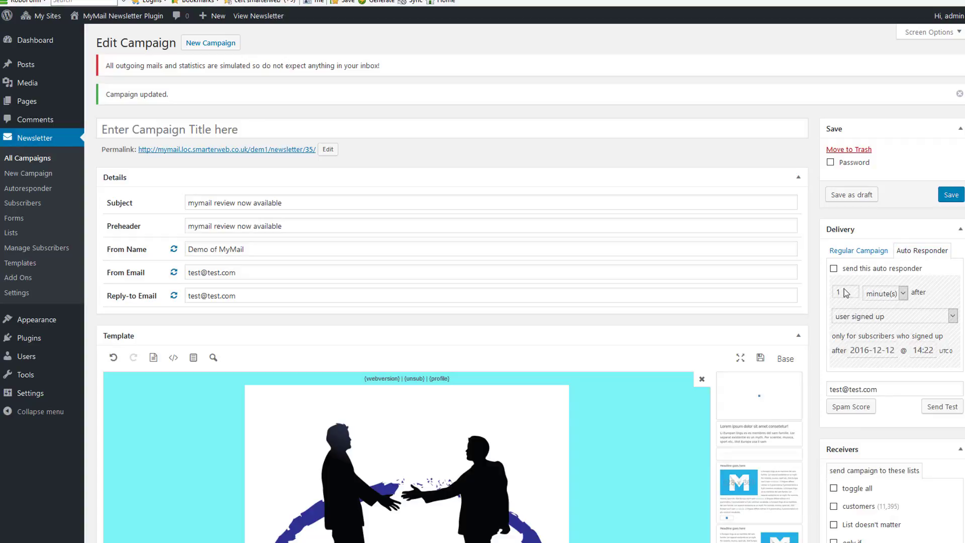
{"action": "left_click", "coordinate": [834, 268]}
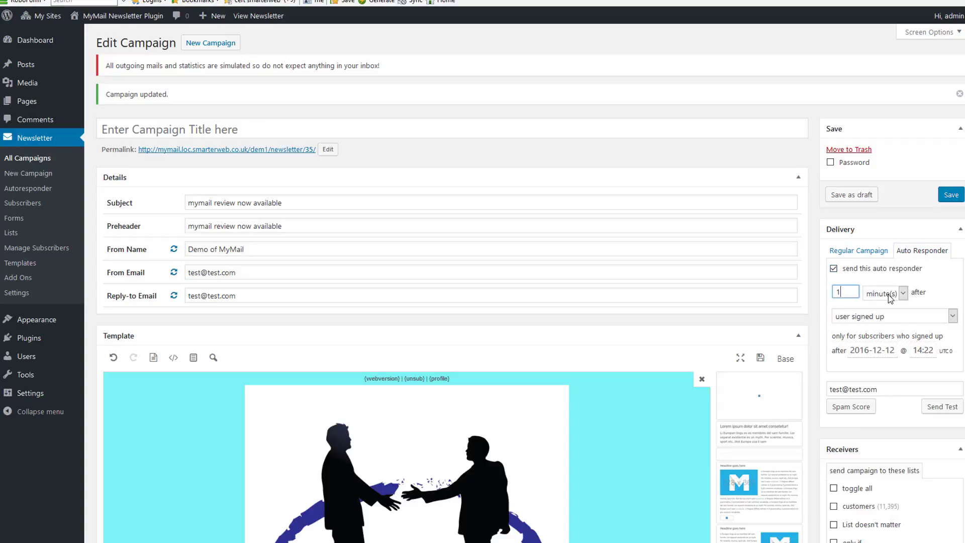
{"action": "left_click", "coordinate": [884, 294]}
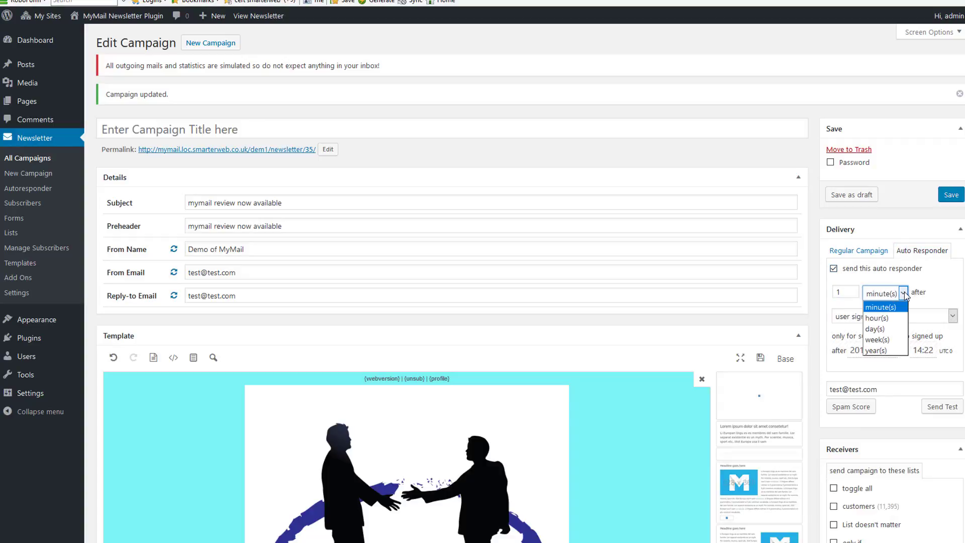
{"action": "left_click", "coordinate": [936, 283]}
{"action": "left_click", "coordinate": [855, 317]}
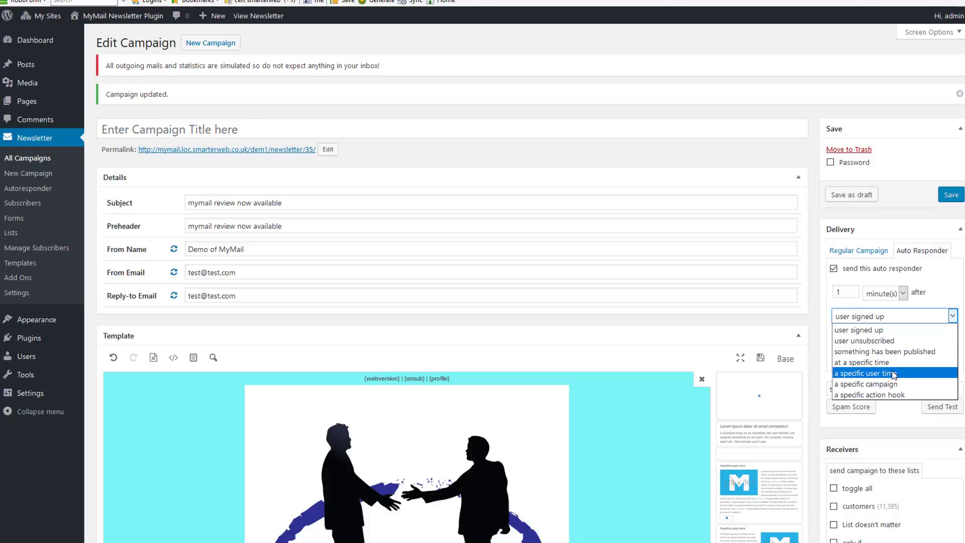
{"action": "left_click", "coordinate": [876, 363]}
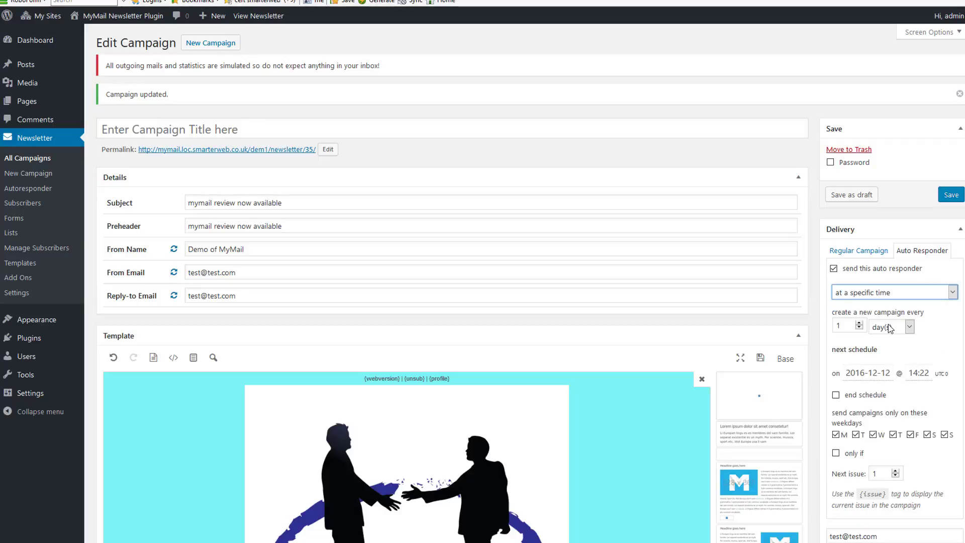
Try the auto responder's "a specific action hook" trigger and set it back to "user signed up"
{"action": "left_click", "coordinate": [899, 296]}
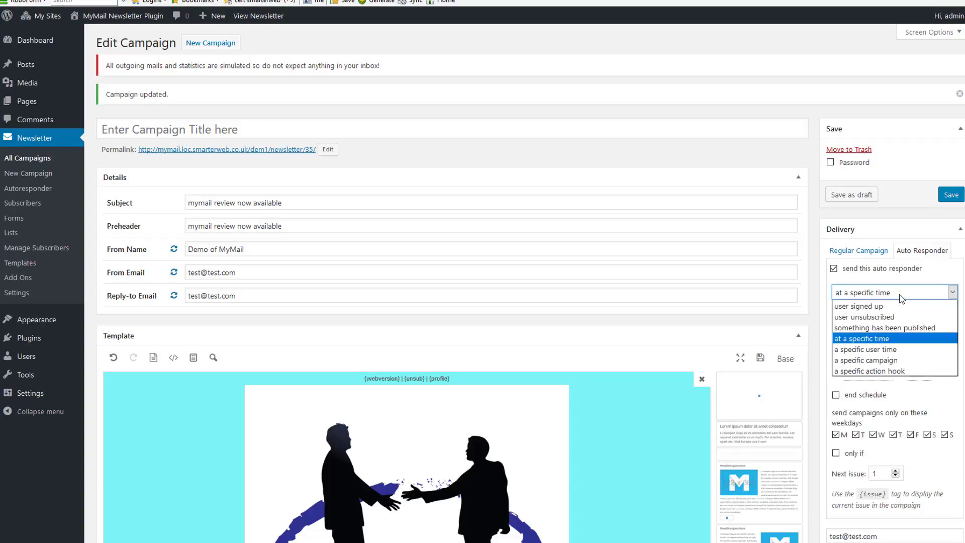
{"action": "left_click", "coordinate": [903, 370]}
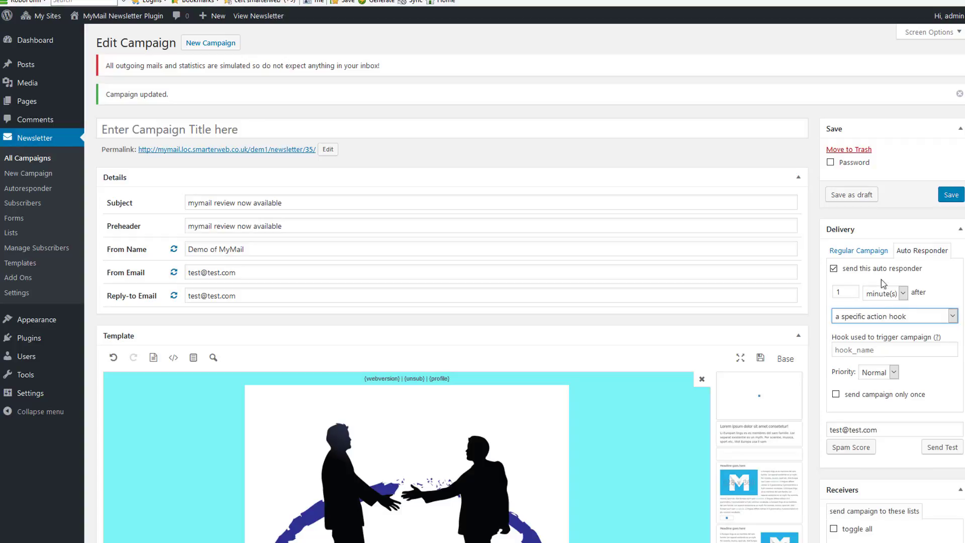
{"action": "left_click", "coordinate": [872, 318]}
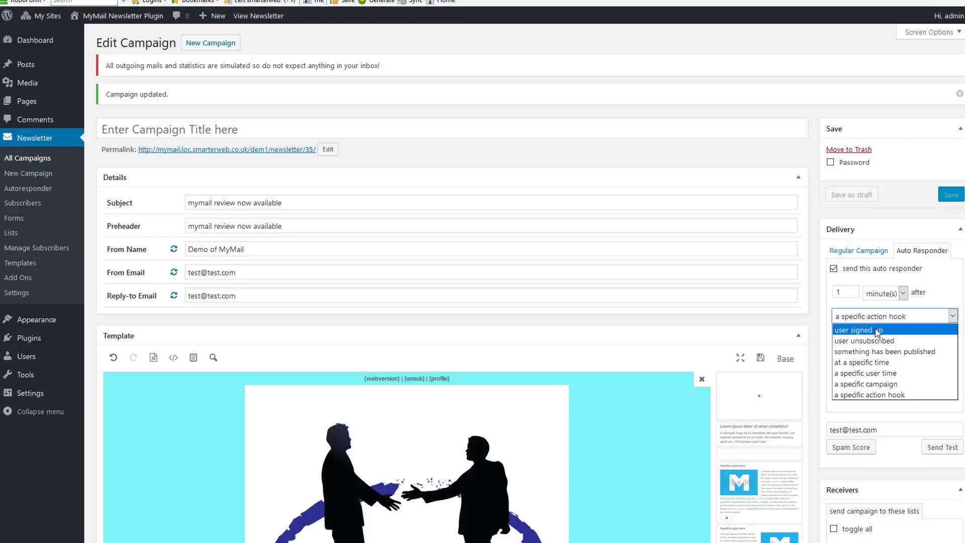
{"action": "left_click", "coordinate": [877, 330]}
Set the auto responder's trigger to "something has been published" and check the category choices, keeping "any Category"
{"action": "left_click", "coordinate": [881, 318]}
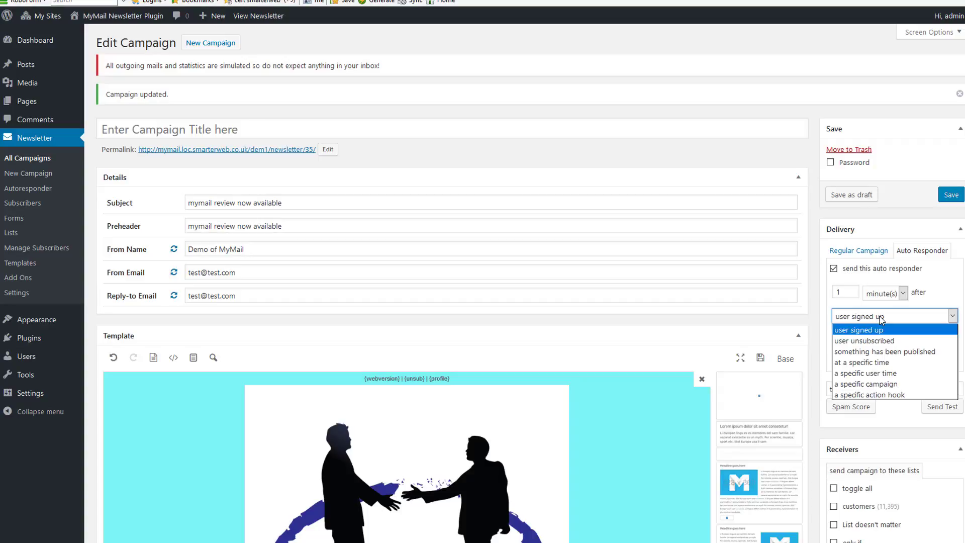
{"action": "left_click", "coordinate": [887, 352]}
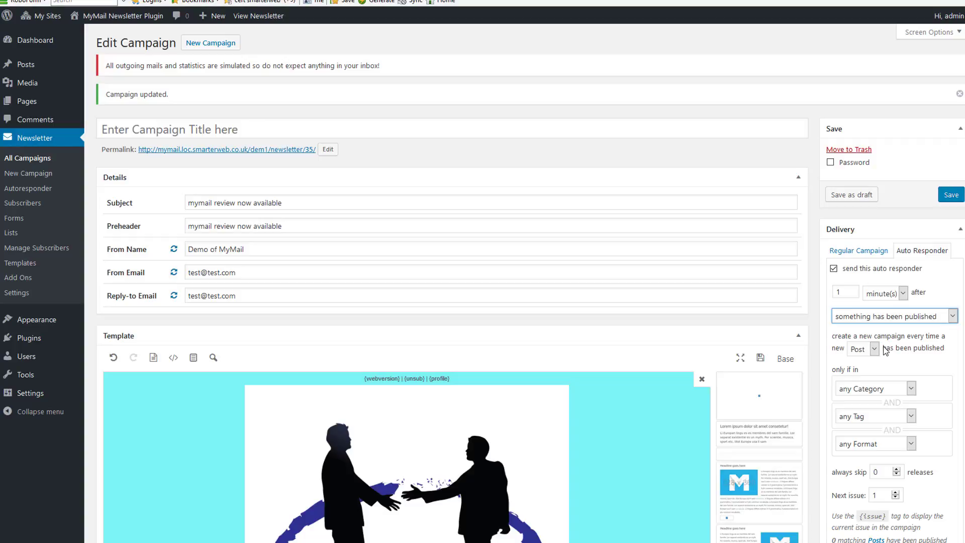
{"action": "scroll", "coordinate": [932, 398], "scroll_direction": "down", "scroll_amount": 3}
{"action": "left_click", "coordinate": [861, 266]}
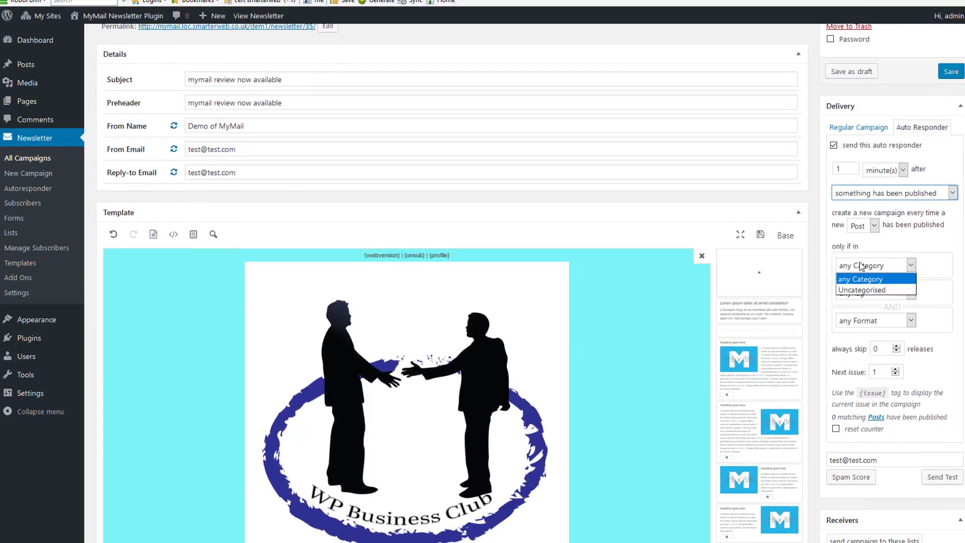
{"action": "left_click", "coordinate": [862, 266]}
{"action": "left_click", "coordinate": [864, 265]}
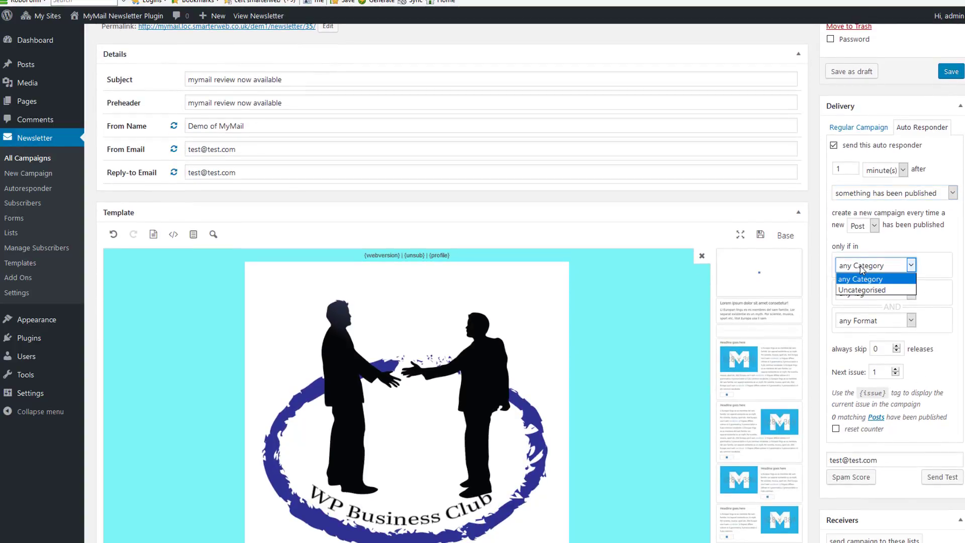
{"action": "left_click", "coordinate": [881, 276]}
{"action": "left_click", "coordinate": [870, 266]}
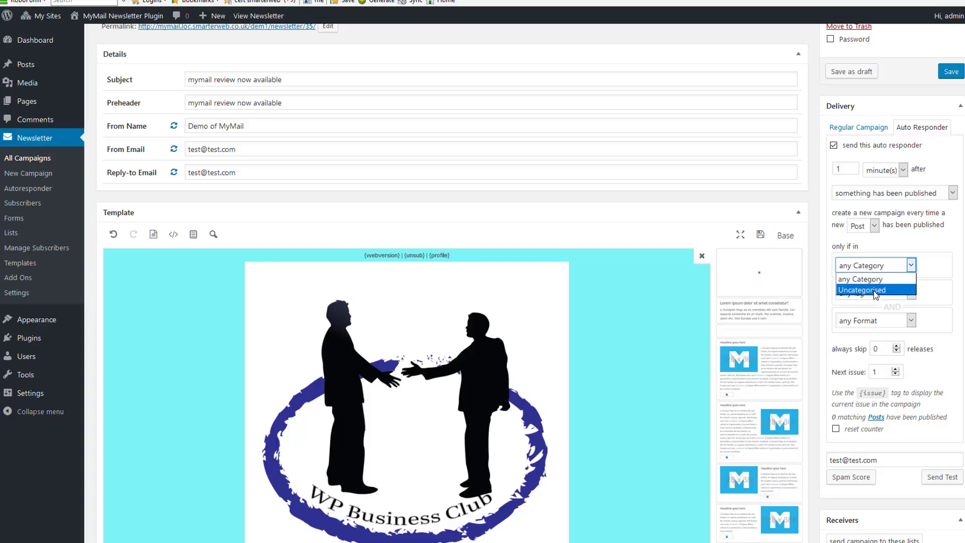
{"action": "left_click", "coordinate": [936, 274]}
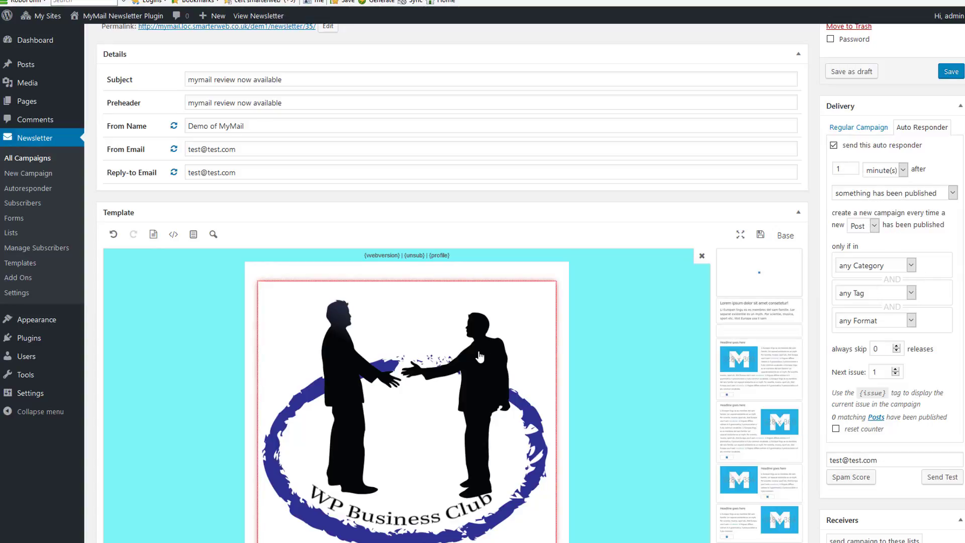
{"action": "scroll", "coordinate": [623, 402], "scroll_direction": "down", "scroll_amount": 1}
{"action": "scroll", "coordinate": [628, 406], "scroll_direction": "up", "scroll_amount": 4}
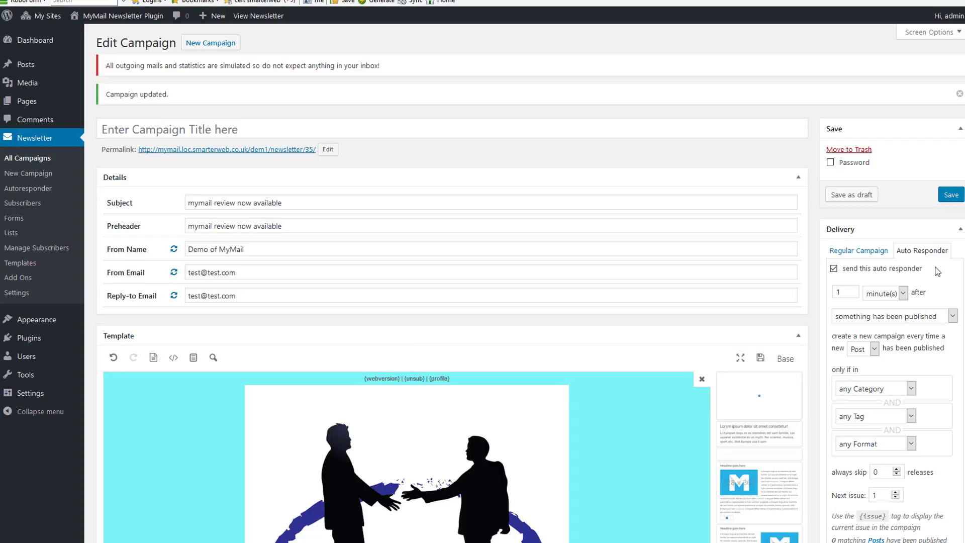
Stay on the campaign page instead of leaving it and save the campaign as a draft
{"action": "left_click", "coordinate": [27, 187]}
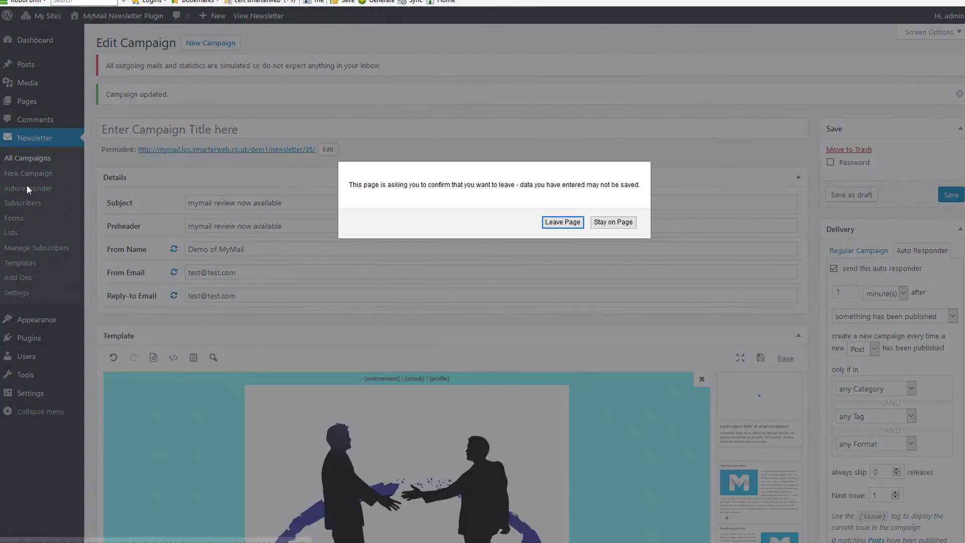
{"action": "left_click", "coordinate": [607, 223]}
{"action": "left_click", "coordinate": [835, 196]}
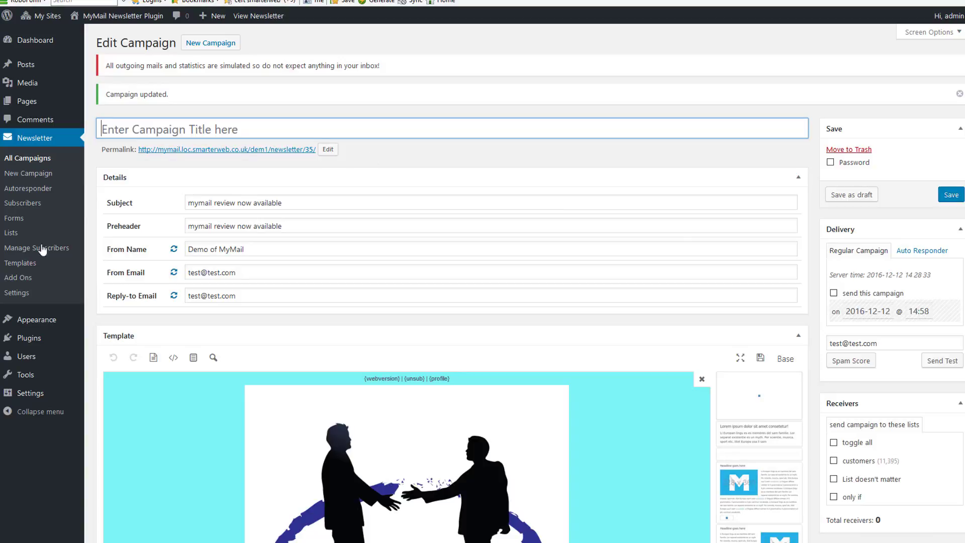
Browse the newsletter's subscriber list and open the first subscriber's profile
{"action": "left_click", "coordinate": [27, 207]}
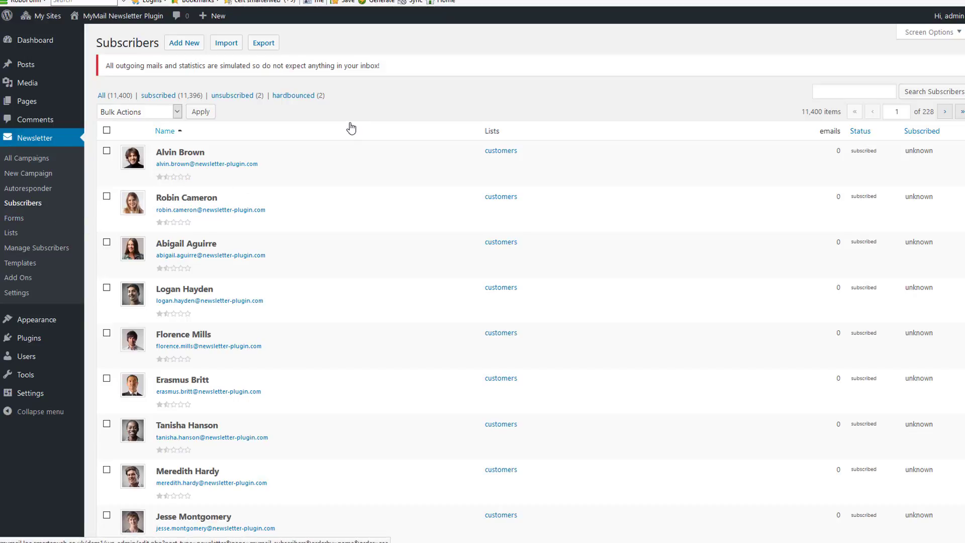
{"action": "scroll", "coordinate": [351, 128], "scroll_direction": "down", "scroll_amount": 20}
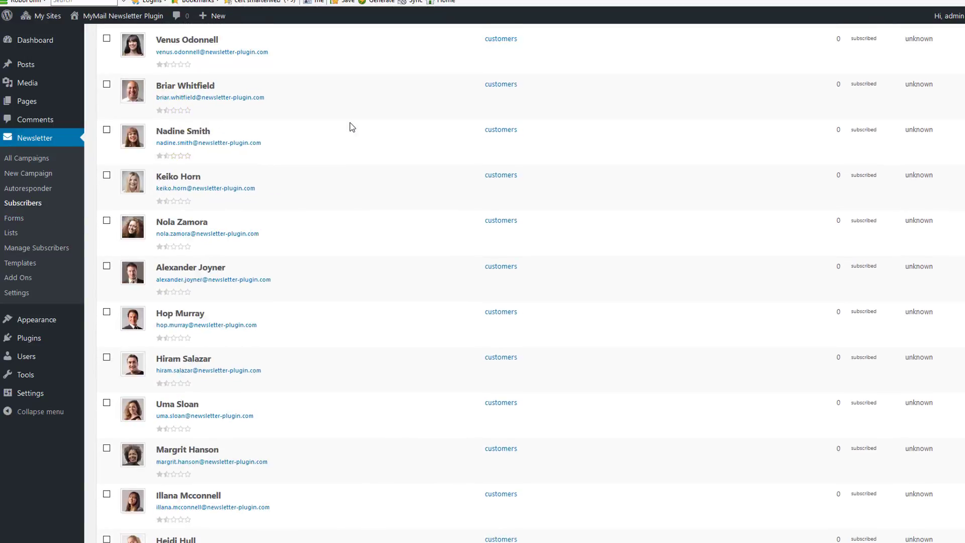
{"action": "scroll", "coordinate": [351, 126], "scroll_direction": "up", "scroll_amount": 20}
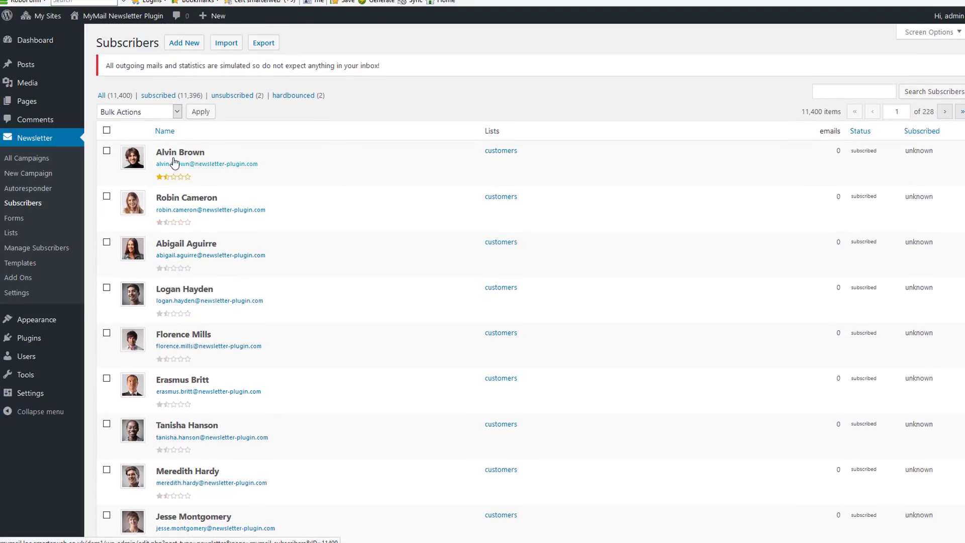
{"action": "left_click", "coordinate": [174, 156]}
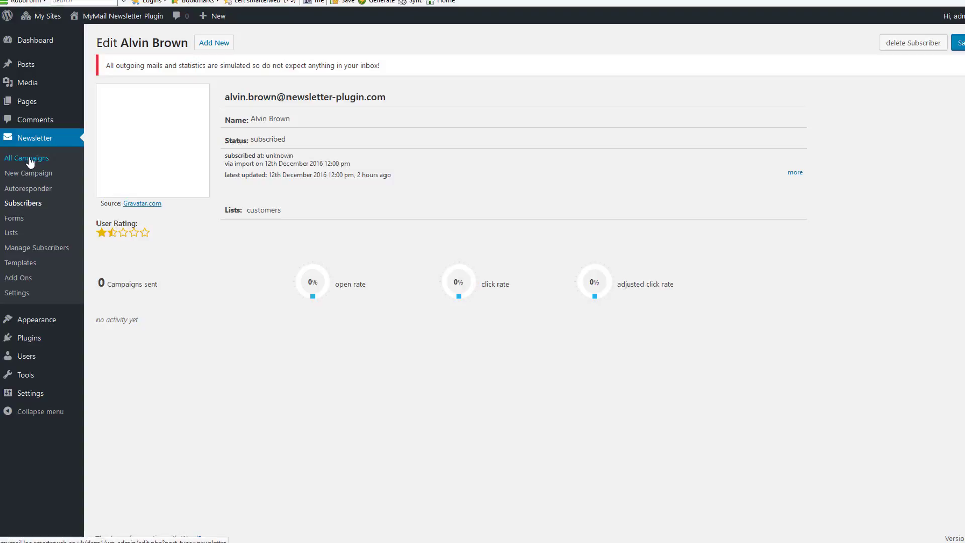
Open the settings of the Default Form signup form and review its form, list and opt-in options
{"action": "left_click", "coordinate": [15, 218]}
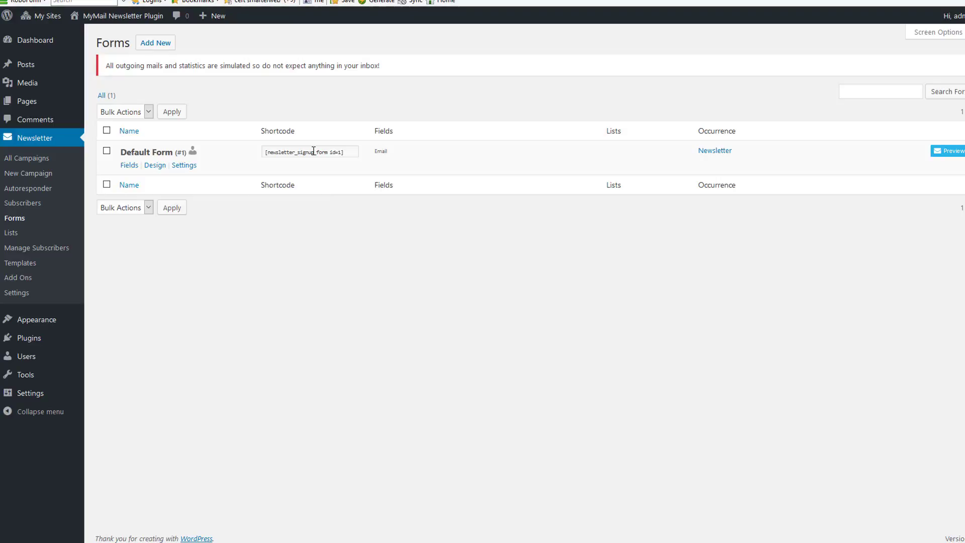
{"action": "left_click", "coordinate": [185, 166]}
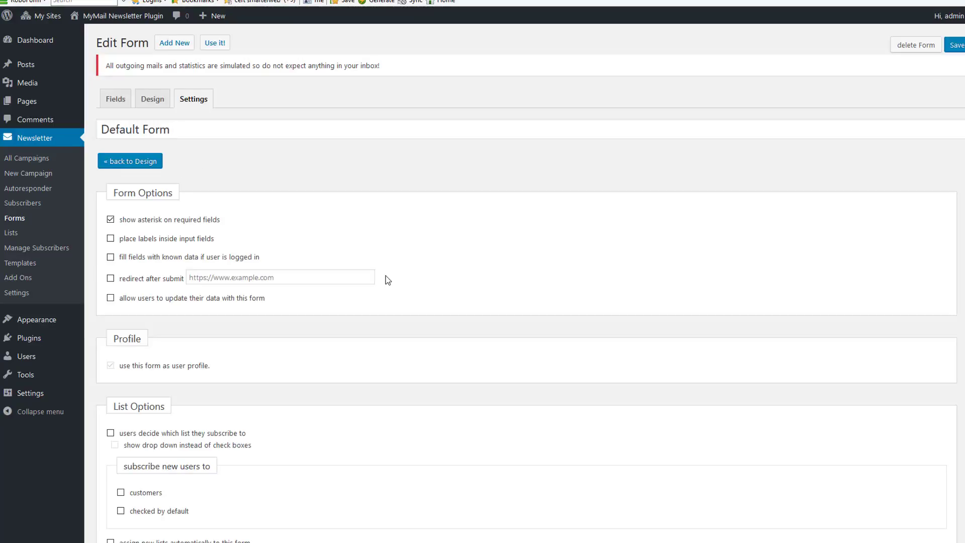
{"action": "scroll", "coordinate": [385, 276], "scroll_direction": "down", "scroll_amount": 2}
{"action": "scroll", "coordinate": [327, 331], "scroll_direction": "down", "scroll_amount": 2}
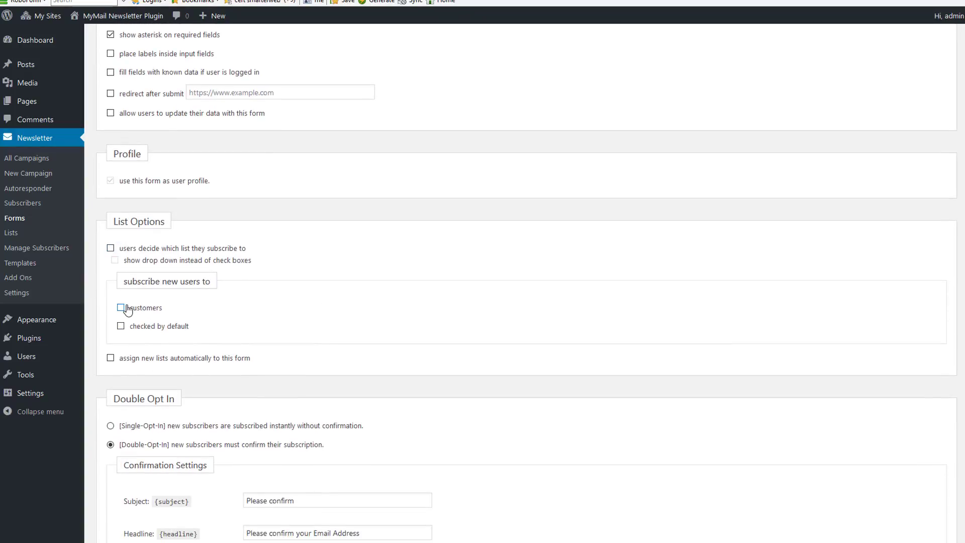
{"action": "scroll", "coordinate": [243, 254], "scroll_direction": "up", "scroll_amount": 2}
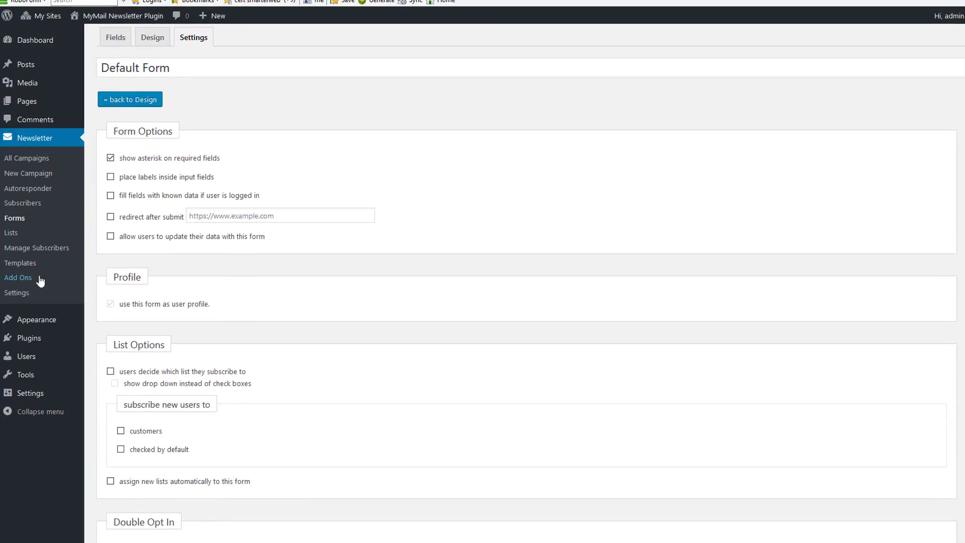
Add a new subscriber list named "mymail" without a description and save it
{"action": "left_click", "coordinate": [11, 233]}
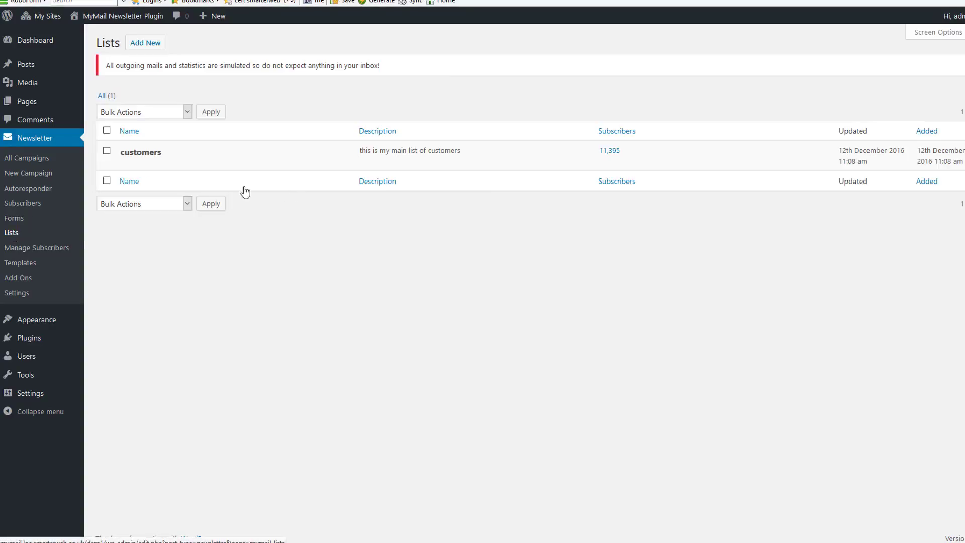
{"action": "left_click", "coordinate": [143, 43]}
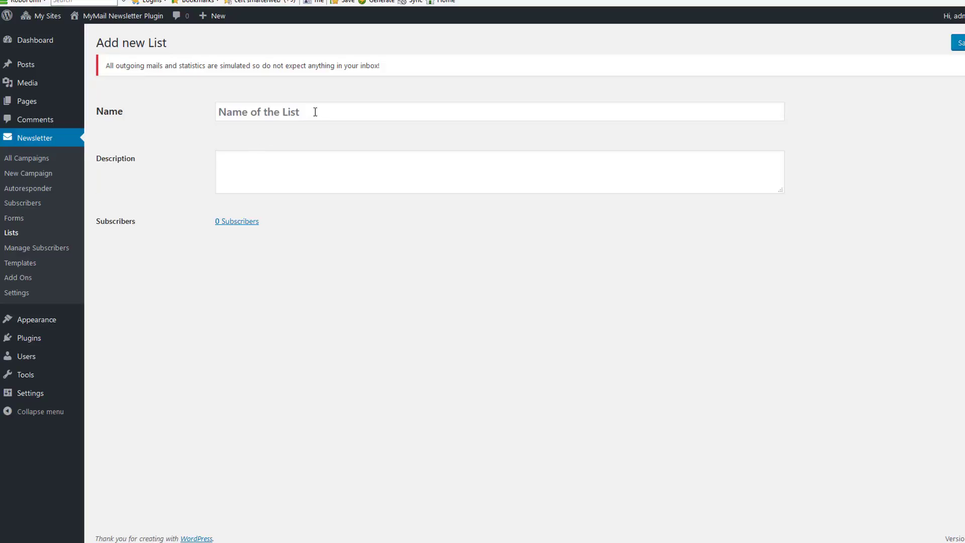
{"action": "left_click", "coordinate": [269, 111]}
{"action": "type", "text": "w"}
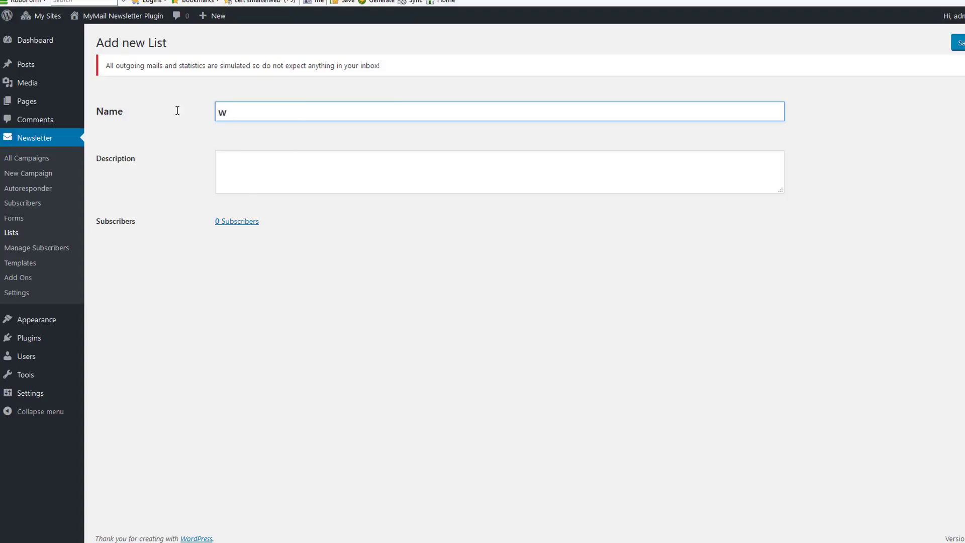
{"action": "key", "text": "BackSpace"}
{"action": "type", "text": "mymail"}
{"action": "left_click", "coordinate": [243, 157]}
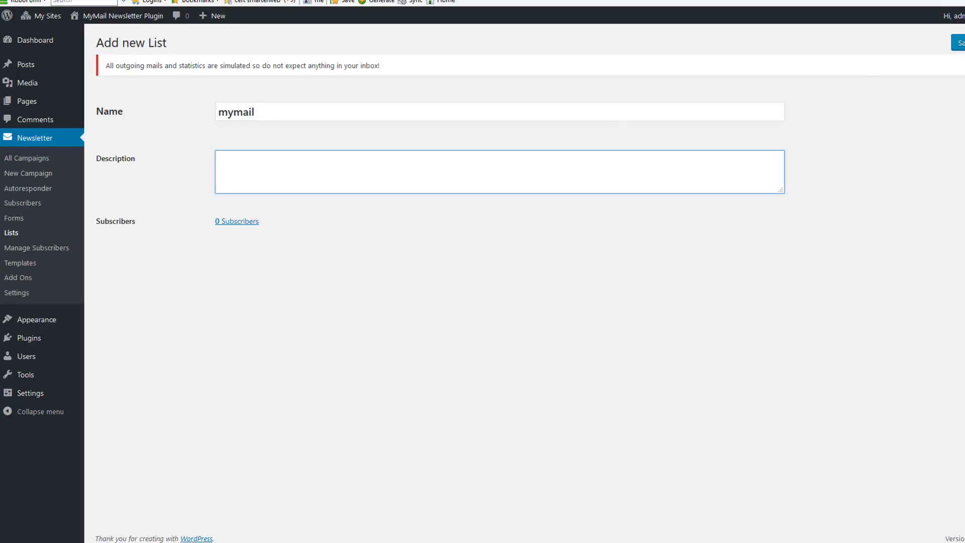
{"action": "left_click", "coordinate": [959, 45]}
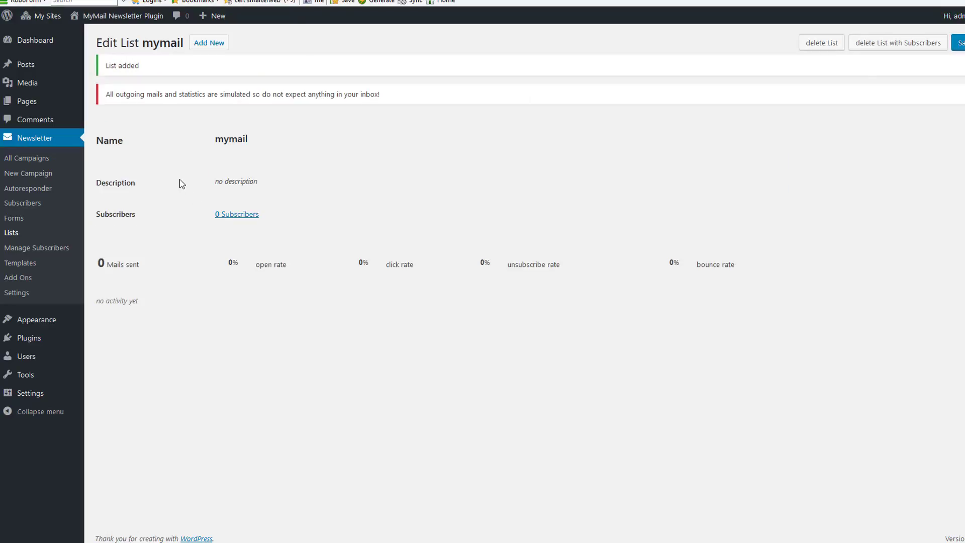
Create a signup form named "mymail" with the button label "Subscribe to mymail news" and save it
{"action": "left_click", "coordinate": [12, 220]}
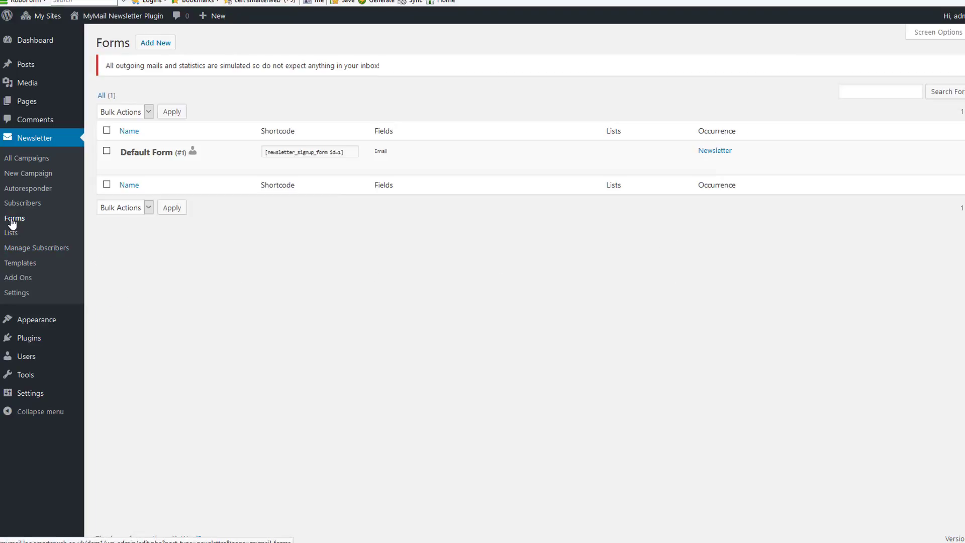
{"action": "left_click", "coordinate": [156, 44]}
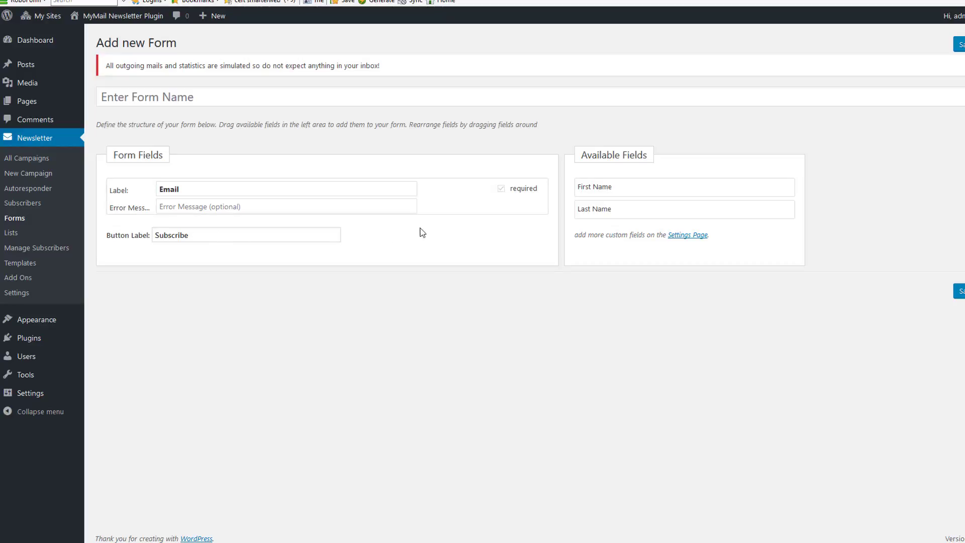
{"action": "left_click", "coordinate": [144, 98]}
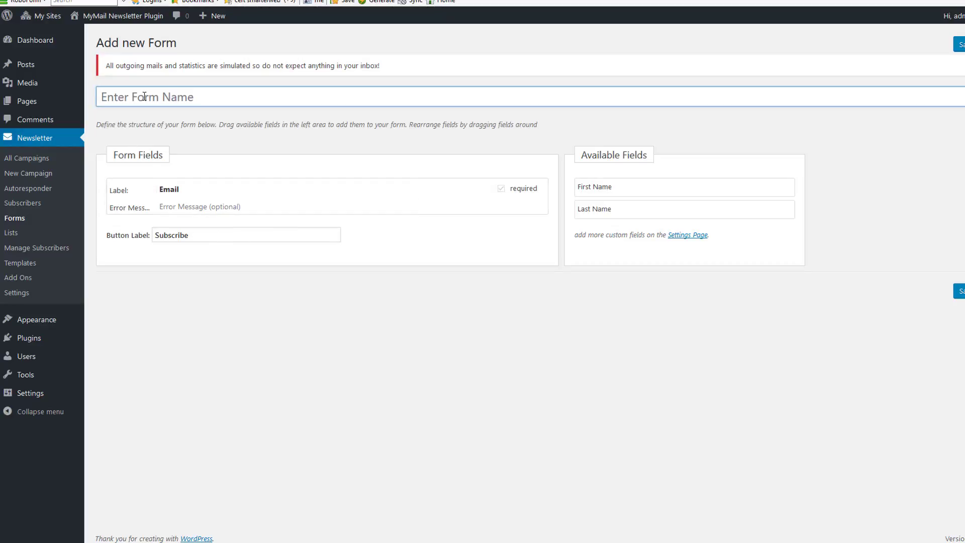
{"action": "type", "text": "mymai"}
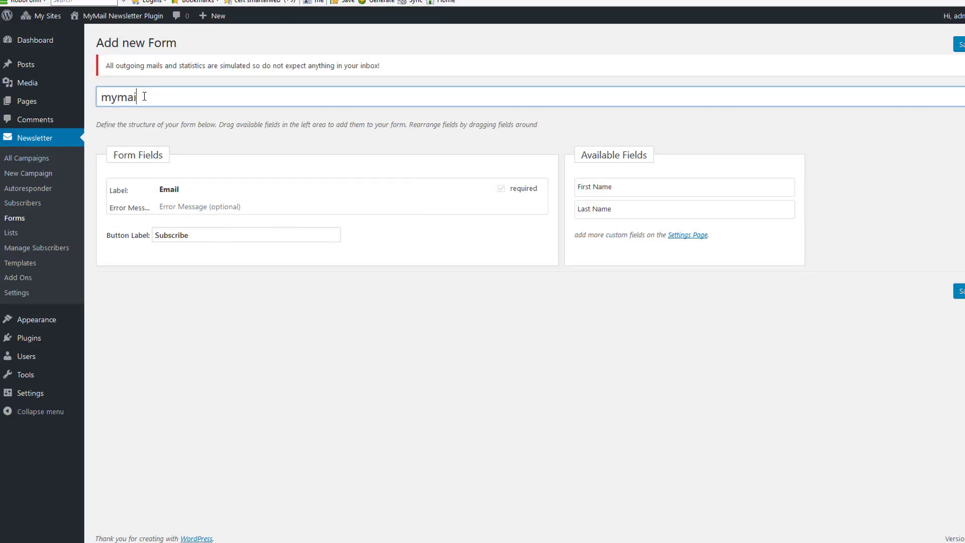
{"action": "type", "text": "l"}
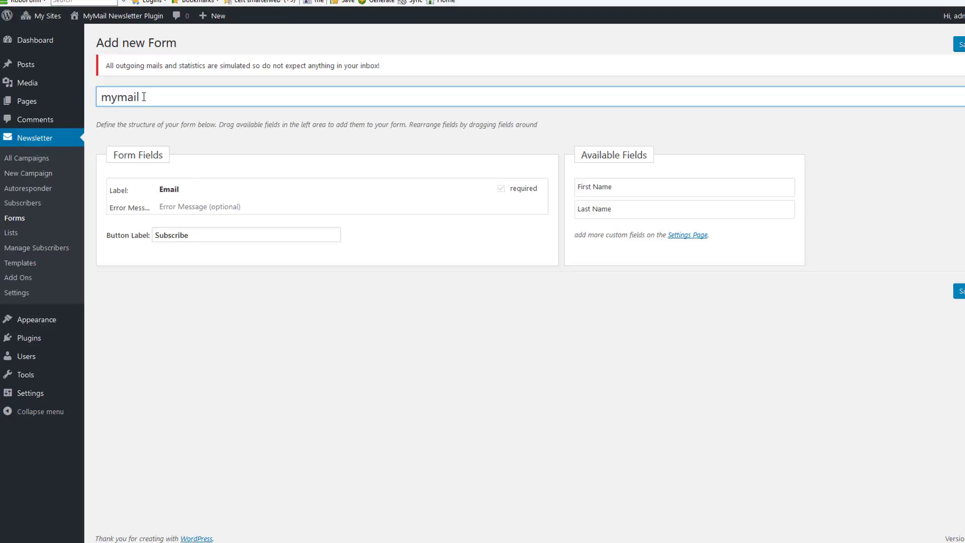
{"action": "left_click", "coordinate": [223, 236]}
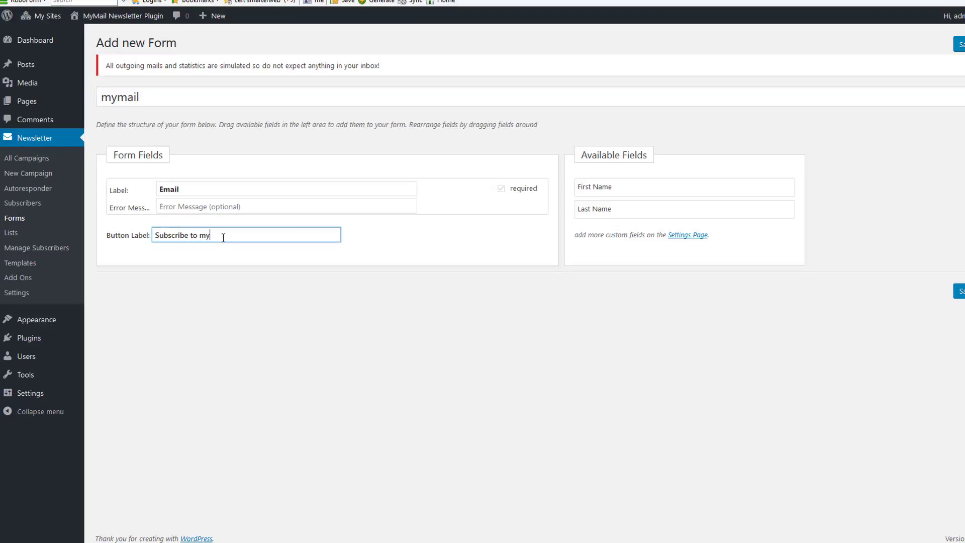
{"action": "type", "text": "to mymail news"}
{"action": "left_click", "coordinate": [961, 293]}
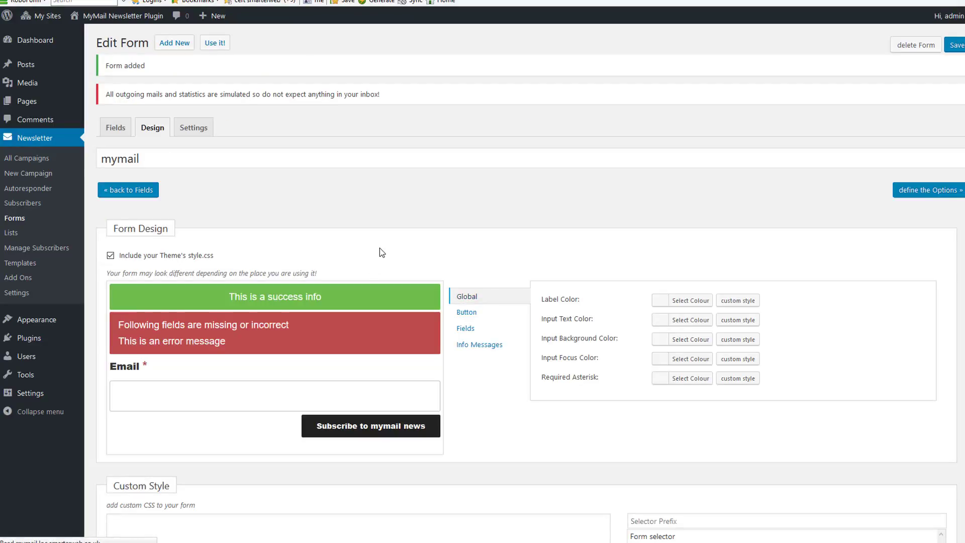
Review the mymail form's design preview, color choices and custom style section
{"action": "scroll", "coordinate": [379, 248], "scroll_direction": "down", "scroll_amount": 1}
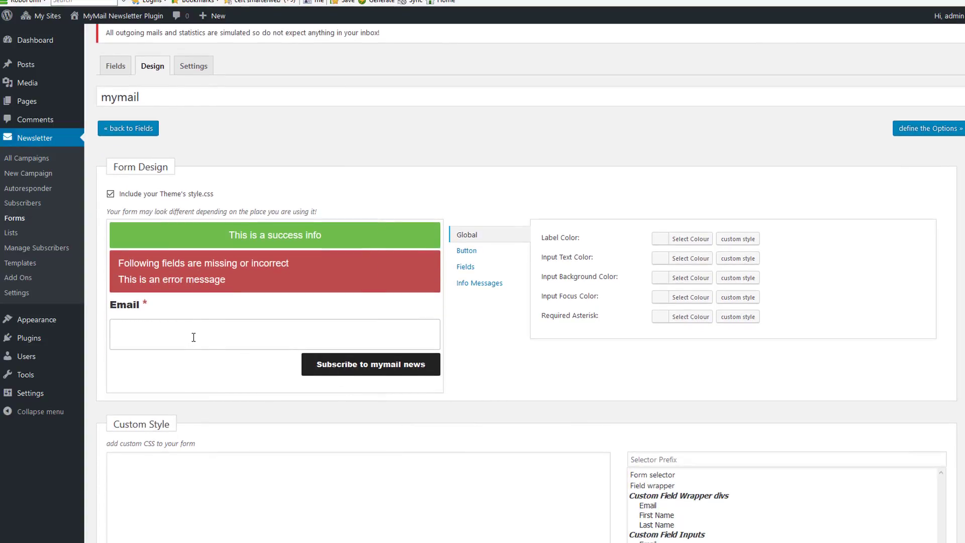
{"action": "left_click", "coordinate": [194, 337]}
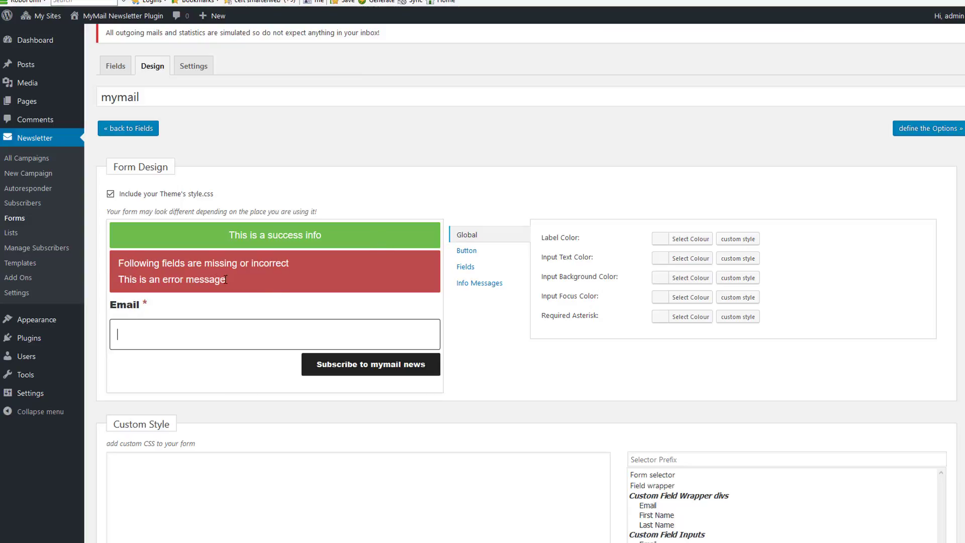
{"action": "scroll", "coordinate": [225, 279], "scroll_direction": "down", "scroll_amount": 1}
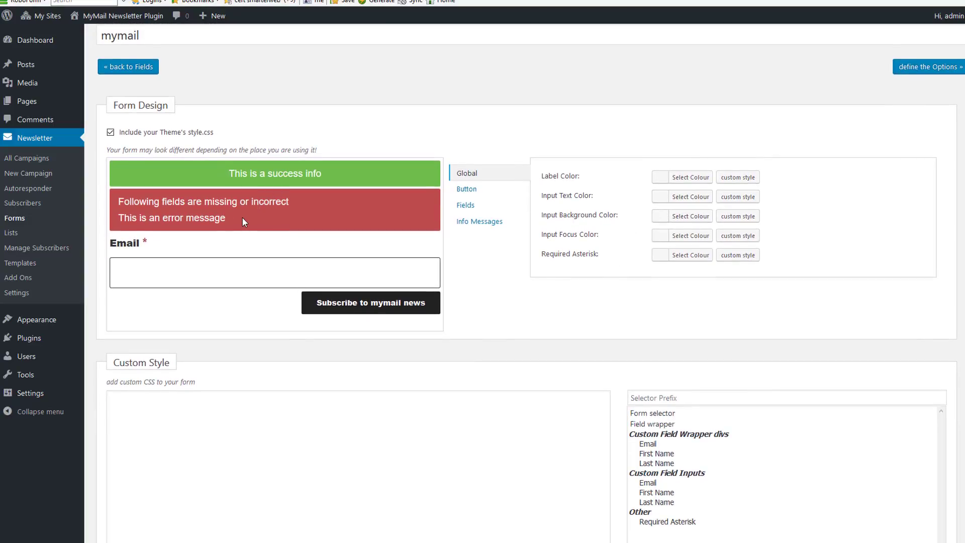
{"action": "scroll", "coordinate": [242, 218], "scroll_direction": "up", "scroll_amount": 3}
{"action": "scroll", "coordinate": [242, 219], "scroll_direction": "down", "scroll_amount": 5}
{"action": "scroll", "coordinate": [244, 219], "scroll_direction": "down", "scroll_amount": 1}
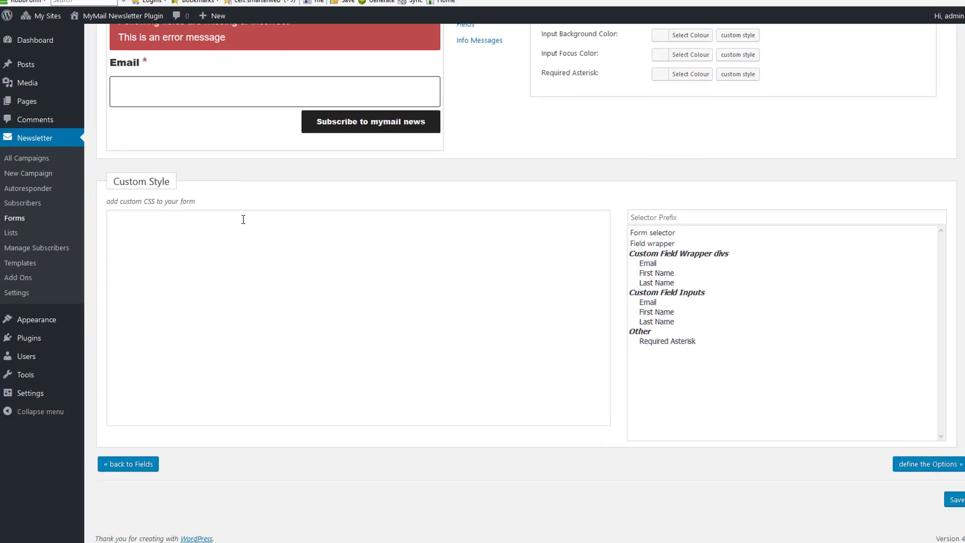
{"action": "scroll", "coordinate": [243, 218], "scroll_direction": "up", "scroll_amount": 5}
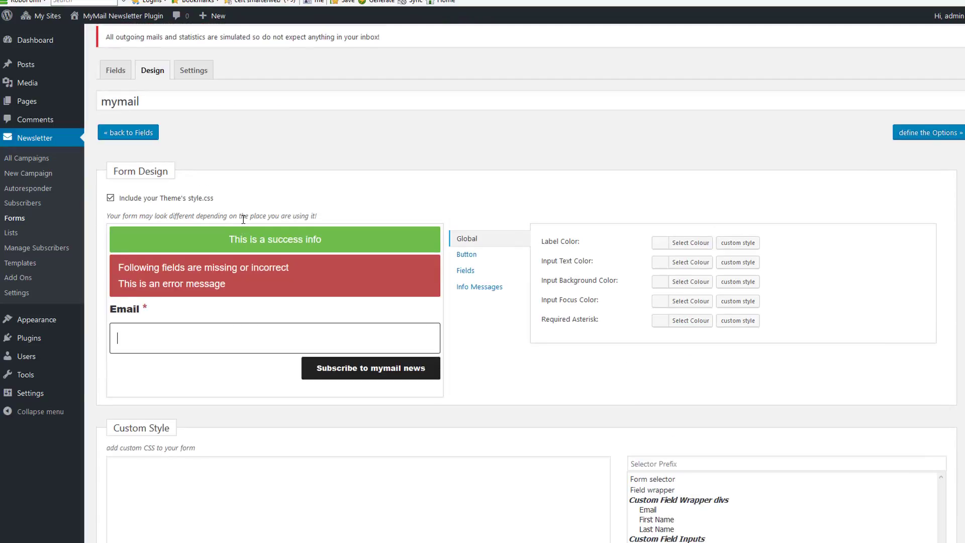
Set the mymail form to subscribe new users to the mymail list and save the form
{"action": "left_click", "coordinate": [191, 75]}
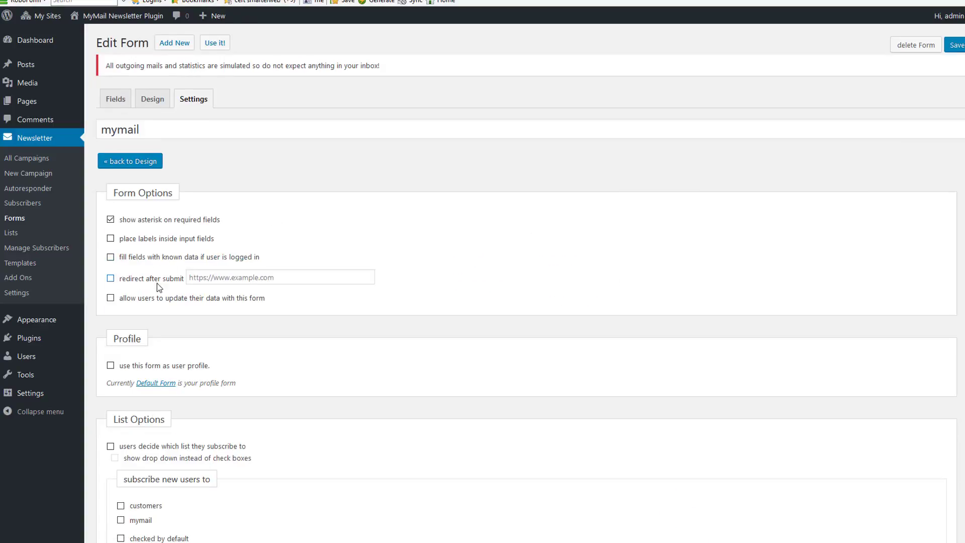
{"action": "scroll", "coordinate": [157, 283], "scroll_direction": "down", "scroll_amount": 5}
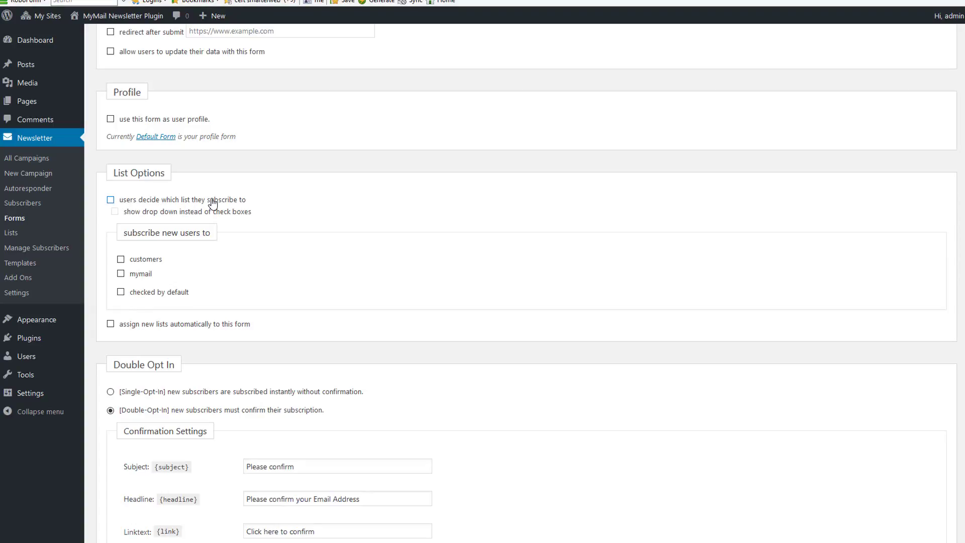
{"action": "left_click", "coordinate": [120, 274]}
{"action": "scroll", "coordinate": [468, 334], "scroll_direction": "down", "scroll_amount": 2}
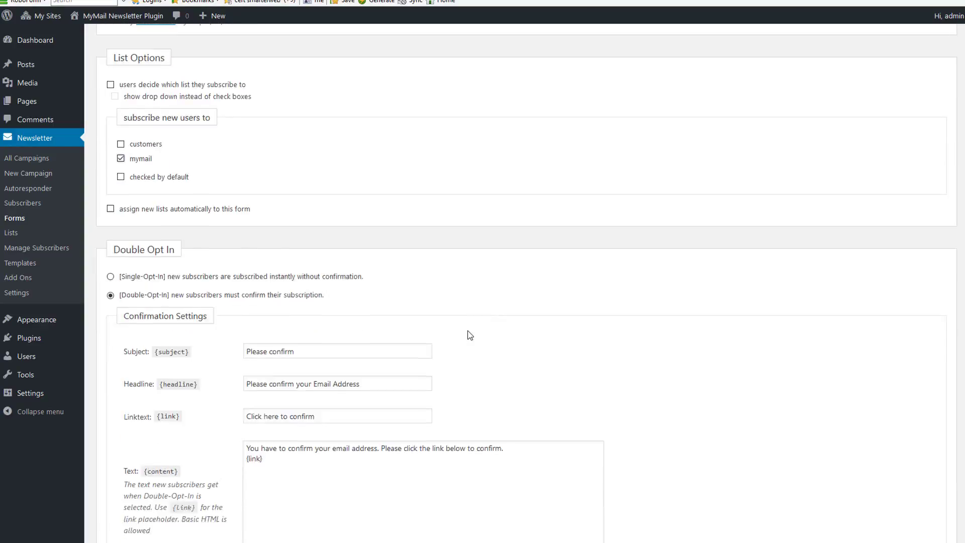
{"action": "scroll", "coordinate": [469, 335], "scroll_direction": "down", "scroll_amount": 4}
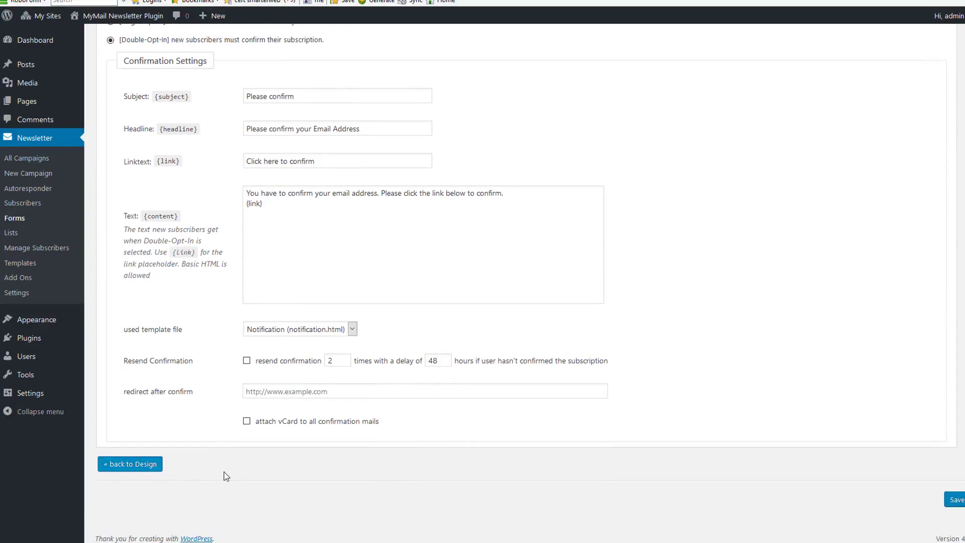
{"action": "left_click", "coordinate": [955, 500]}
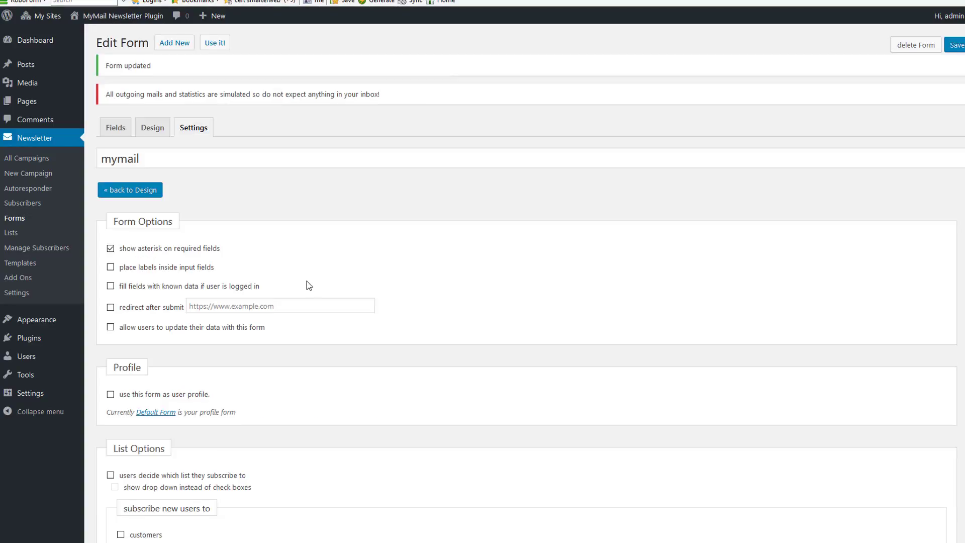
Review the mymail form's double opt-in confirmation settings, including the subject, text and redirect after confirmation
{"action": "scroll", "coordinate": [308, 285], "scroll_direction": "down", "scroll_amount": 4}
{"action": "scroll", "coordinate": [309, 285], "scroll_direction": "down", "scroll_amount": 3}
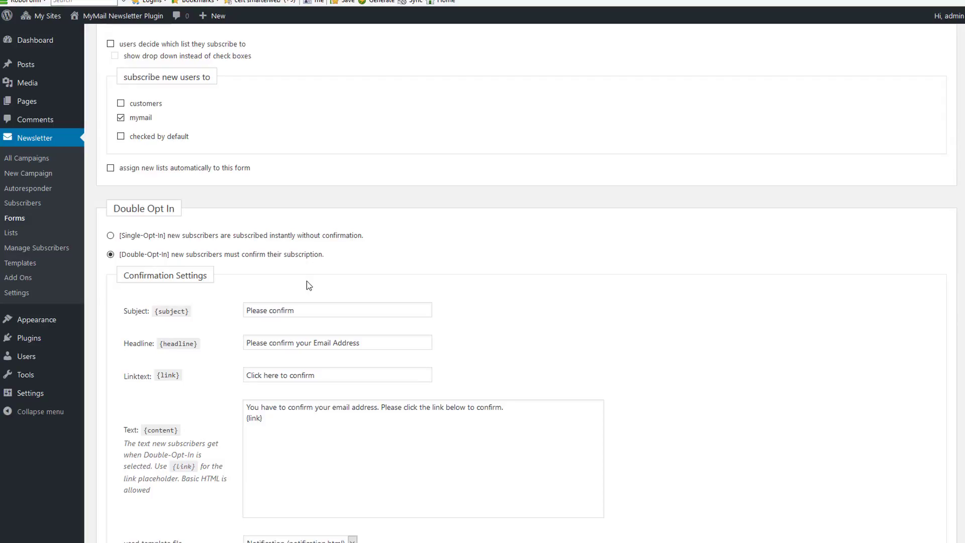
{"action": "scroll", "coordinate": [309, 285], "scroll_direction": "down", "scroll_amount": 2}
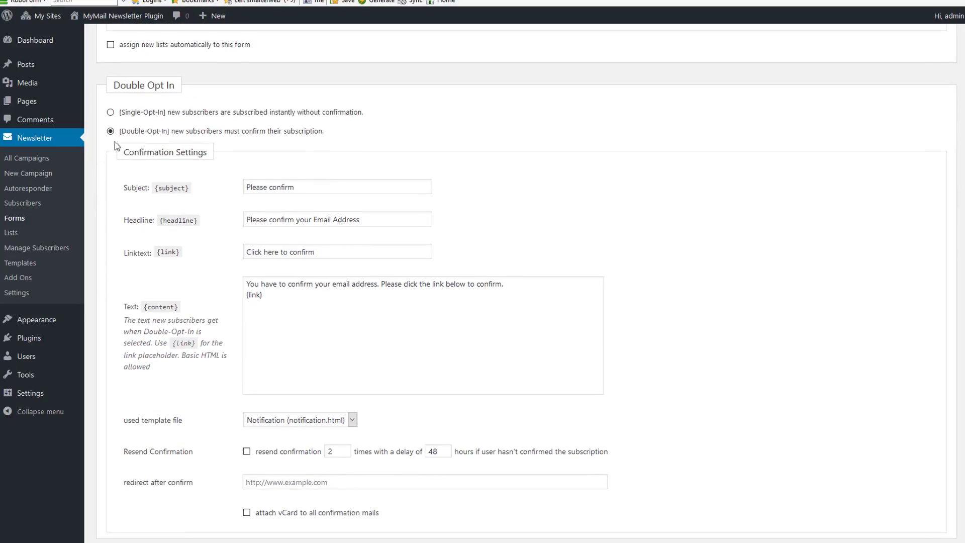
{"action": "scroll", "coordinate": [381, 300], "scroll_direction": "down", "scroll_amount": 1}
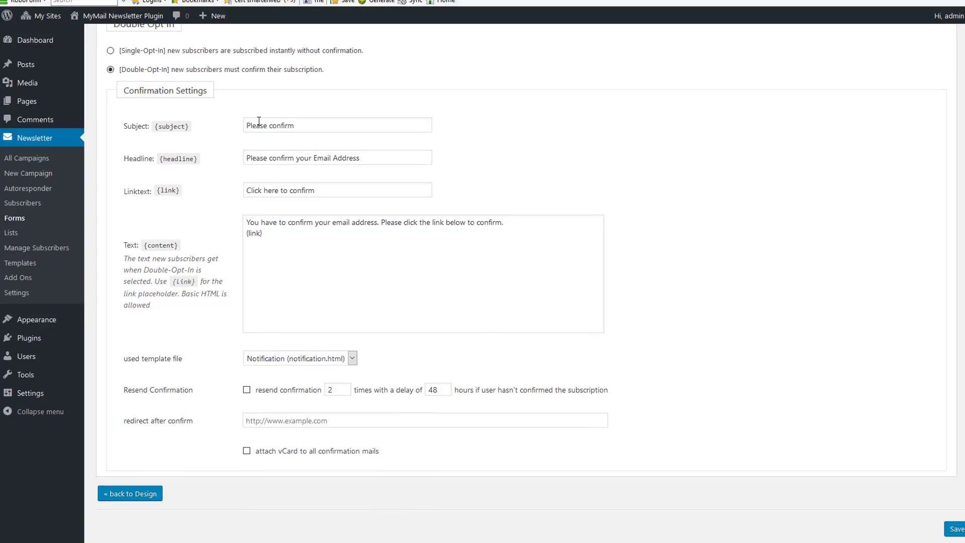
{"action": "left_click_drag", "start_coordinate": [304, 125], "coordinate": [209, 119]}
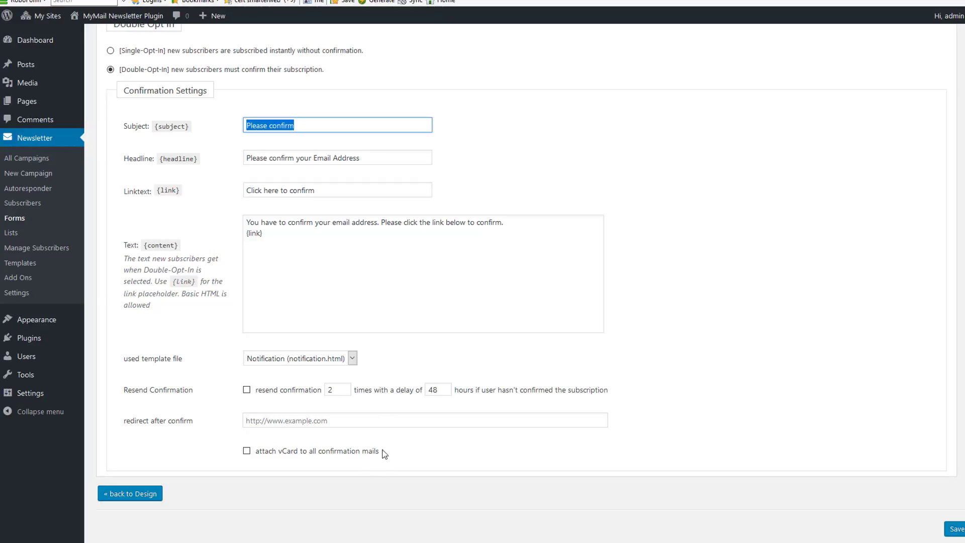
{"action": "left_click", "coordinate": [347, 421]}
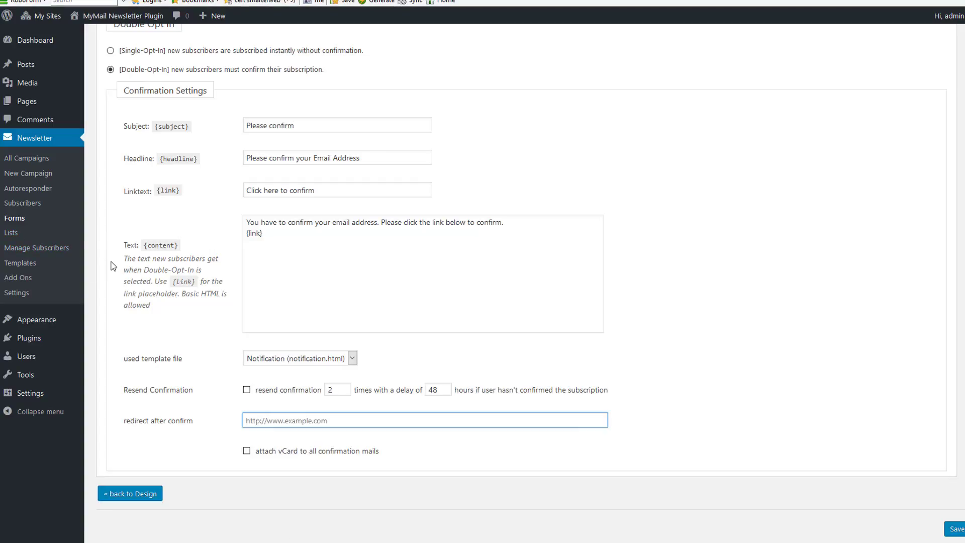
{"action": "scroll", "coordinate": [61, 264], "scroll_direction": "up", "scroll_amount": 3}
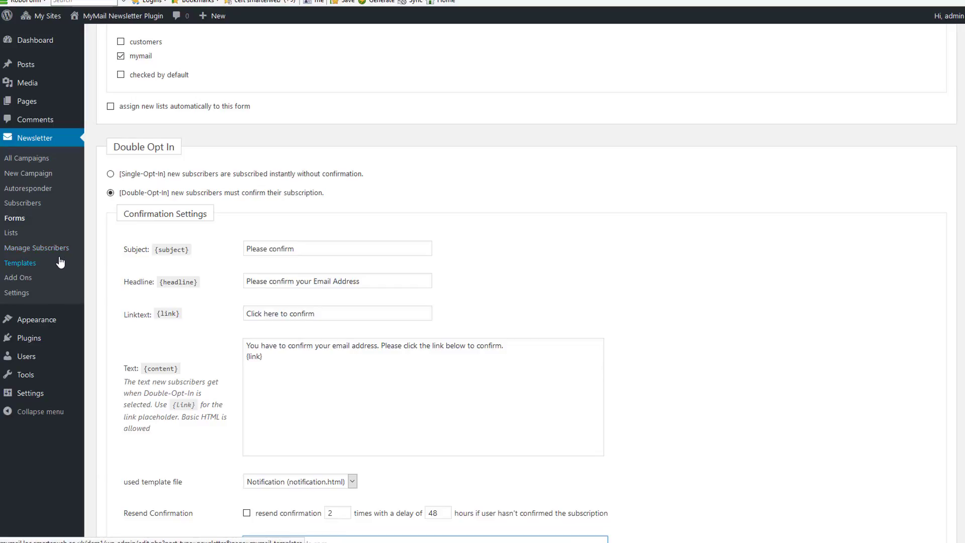
Assign the #2 mymail form to the sidebar's Newsletter Signup Form widget, save it and collapse the widget
{"action": "mouse_move", "coordinate": [65, 324]}
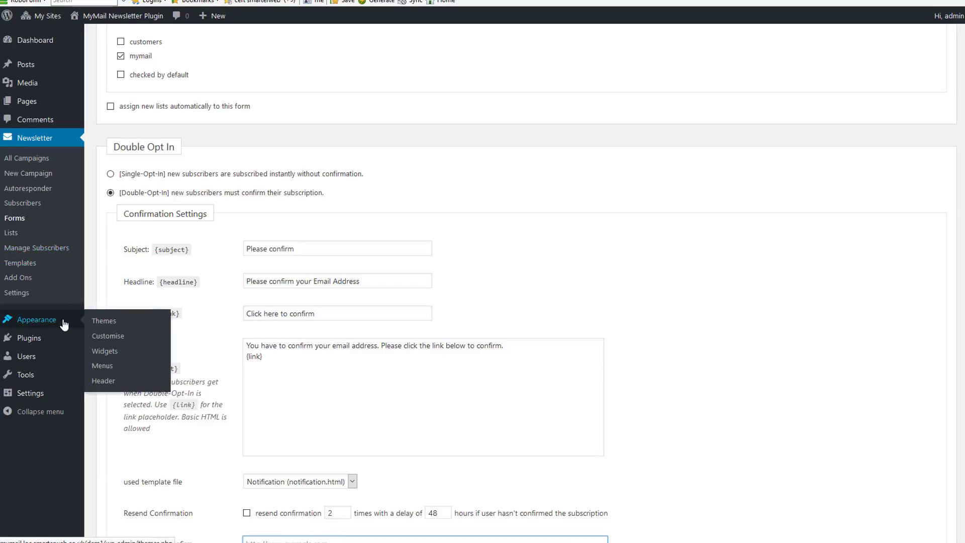
{"action": "left_click", "coordinate": [113, 353]}
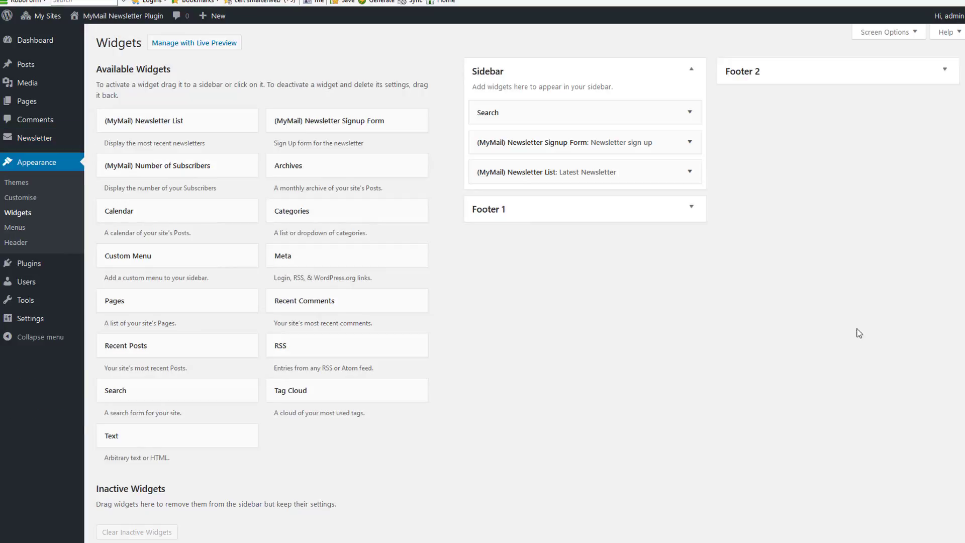
{"action": "left_click", "coordinate": [688, 145]}
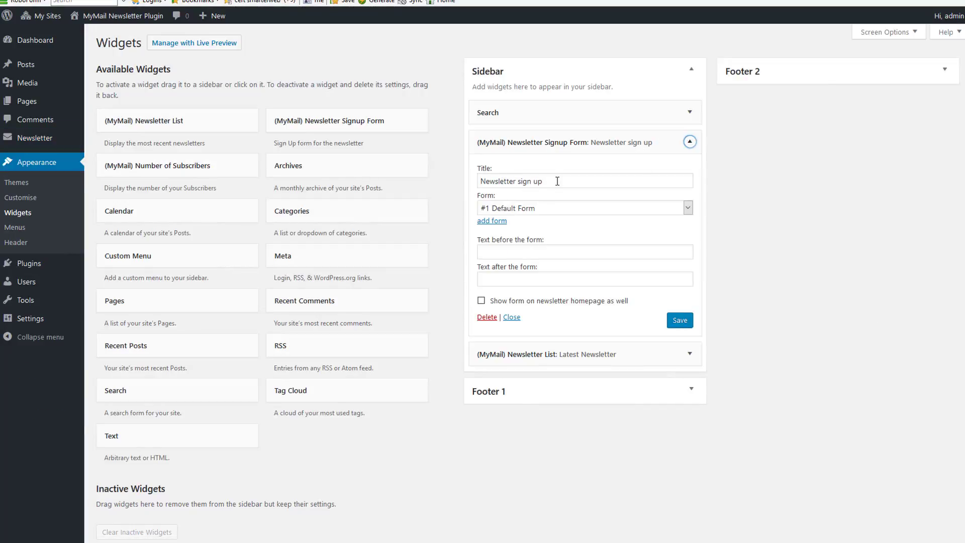
{"action": "left_click", "coordinate": [581, 211]}
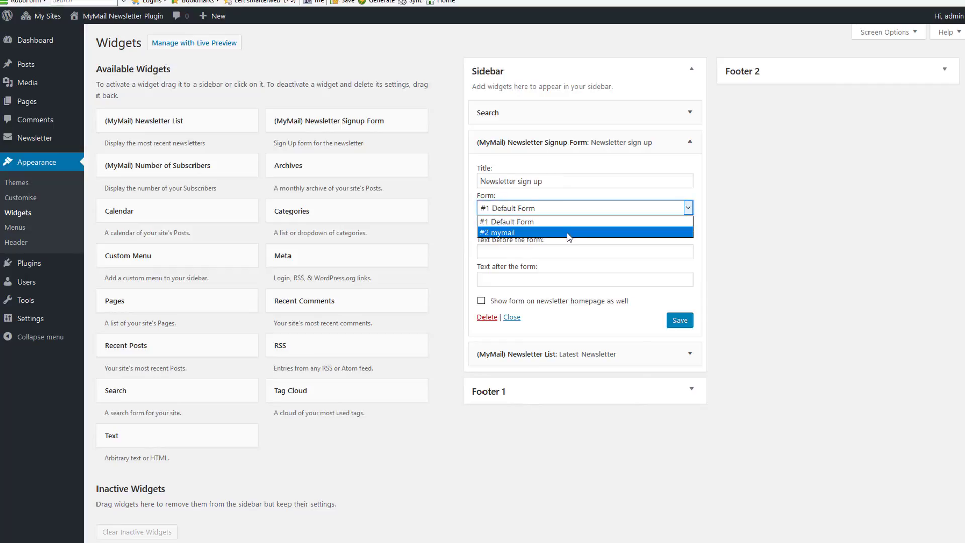
{"action": "left_click", "coordinate": [570, 233]}
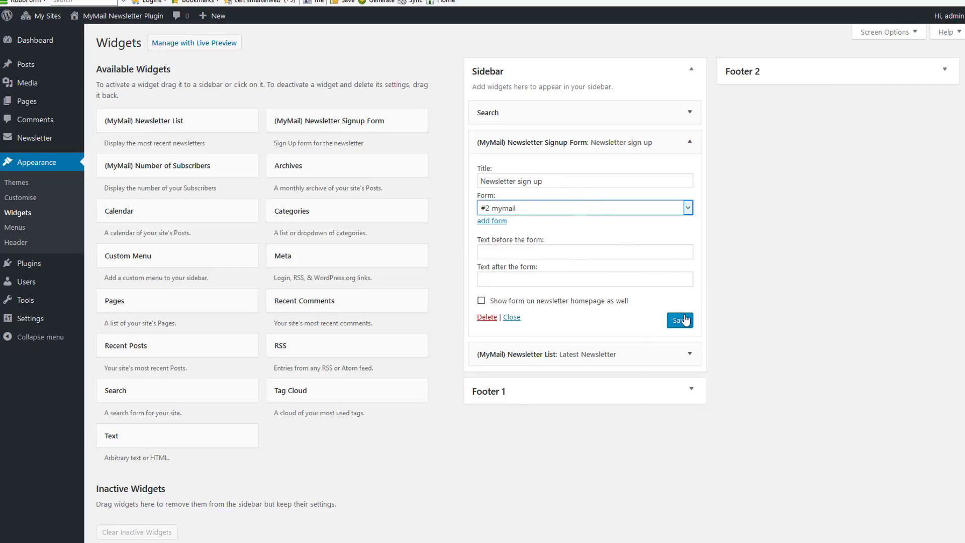
{"action": "left_click", "coordinate": [690, 143]}
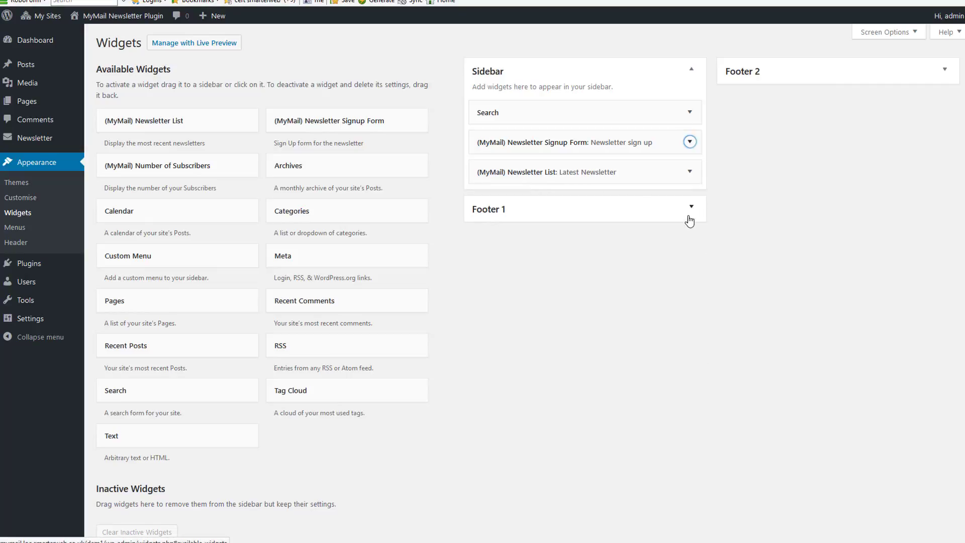
Review the title and number of newsletters set in the sidebar's Newsletter List widget, then collapse it
{"action": "left_click", "coordinate": [691, 172]}
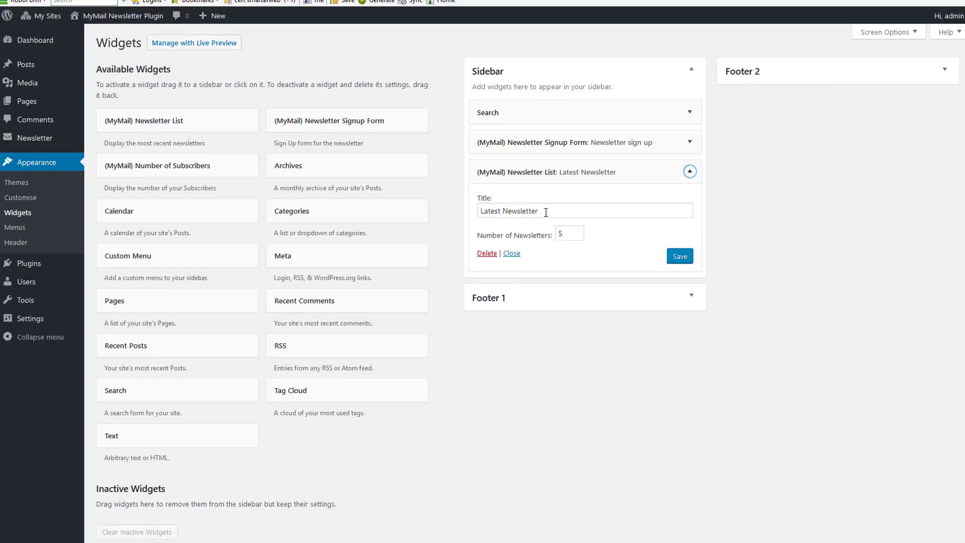
{"action": "left_click_drag", "start_coordinate": [570, 235], "coordinate": [543, 233]}
{"action": "left_click", "coordinate": [549, 216]}
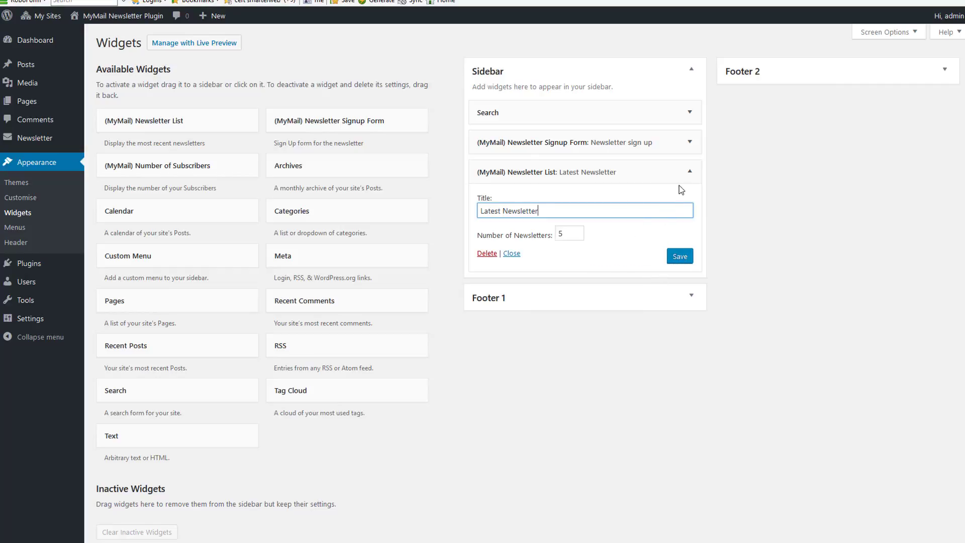
{"action": "left_click", "coordinate": [690, 176]}
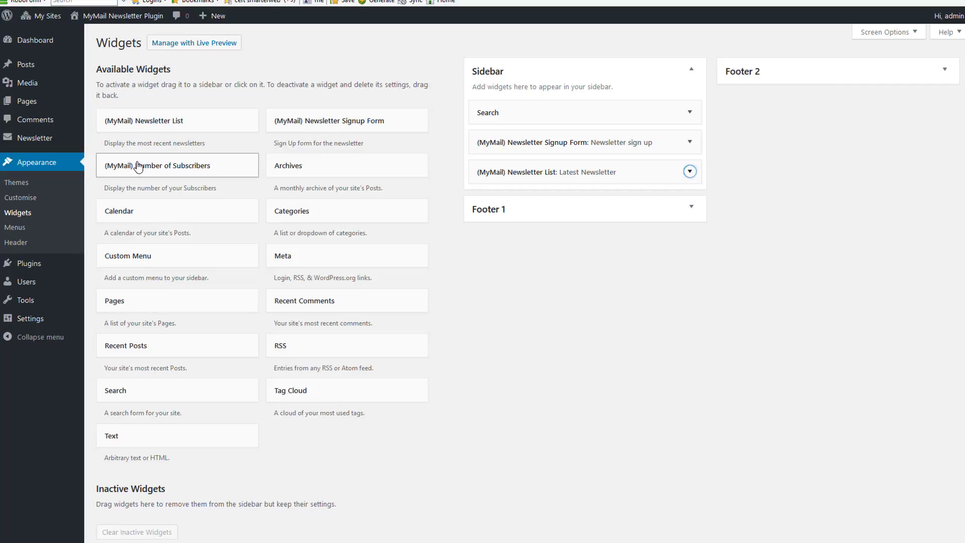
Add the (MyMail) Number of Subscribers widget to the Sidebar, rounding up to the next 100, and save it
{"action": "left_click_drag", "start_coordinate": [138, 167], "coordinate": [521, 207]}
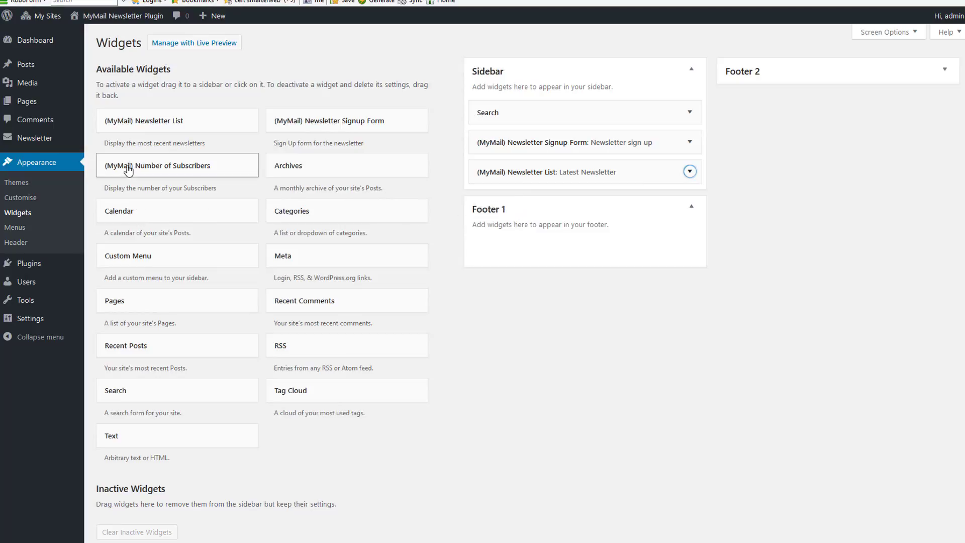
{"action": "left_click_drag", "start_coordinate": [128, 168], "coordinate": [513, 191]}
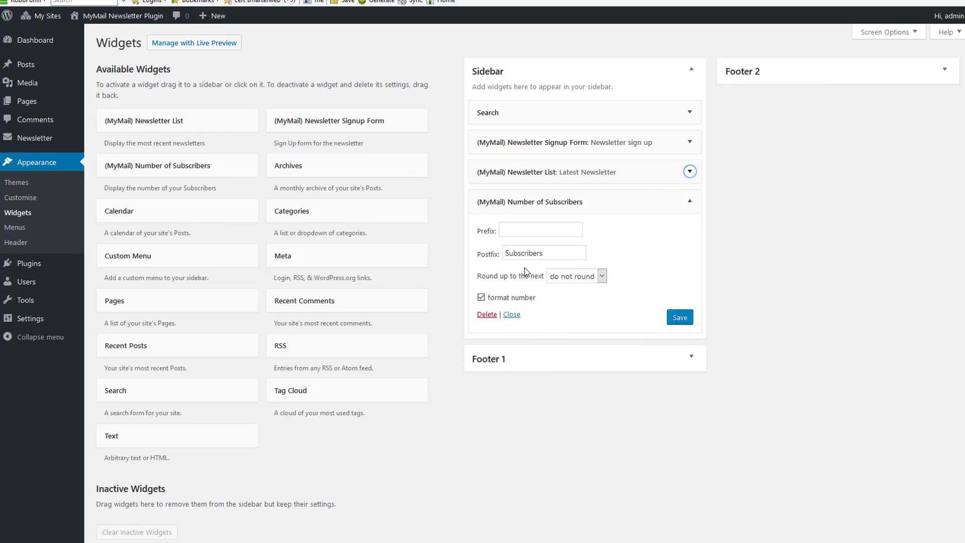
{"action": "left_click", "coordinate": [575, 277]}
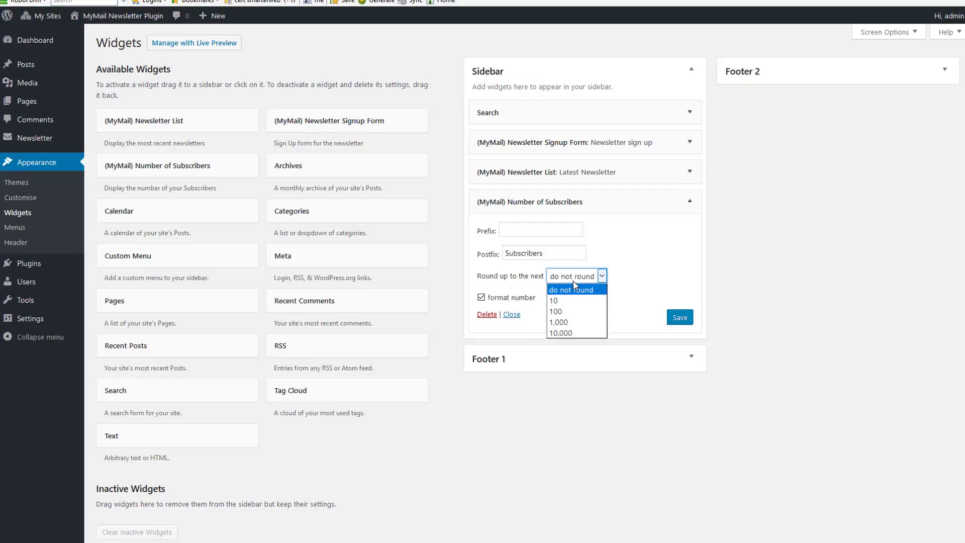
{"action": "left_click", "coordinate": [573, 315]}
{"action": "left_click", "coordinate": [679, 319]}
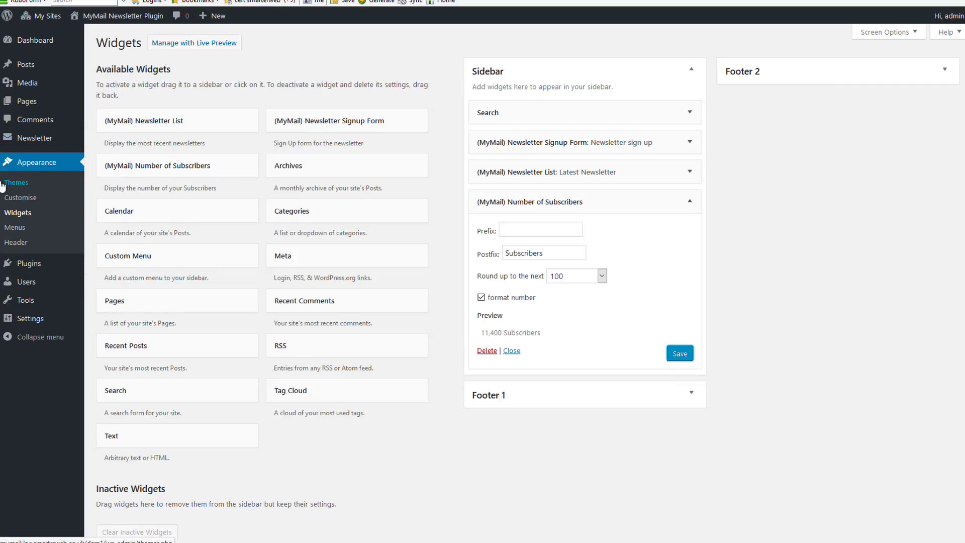
Open the Newsletter settings and review the General options, including sender name, from and reply-to emails, and default template
{"action": "mouse_move", "coordinate": [35, 141]}
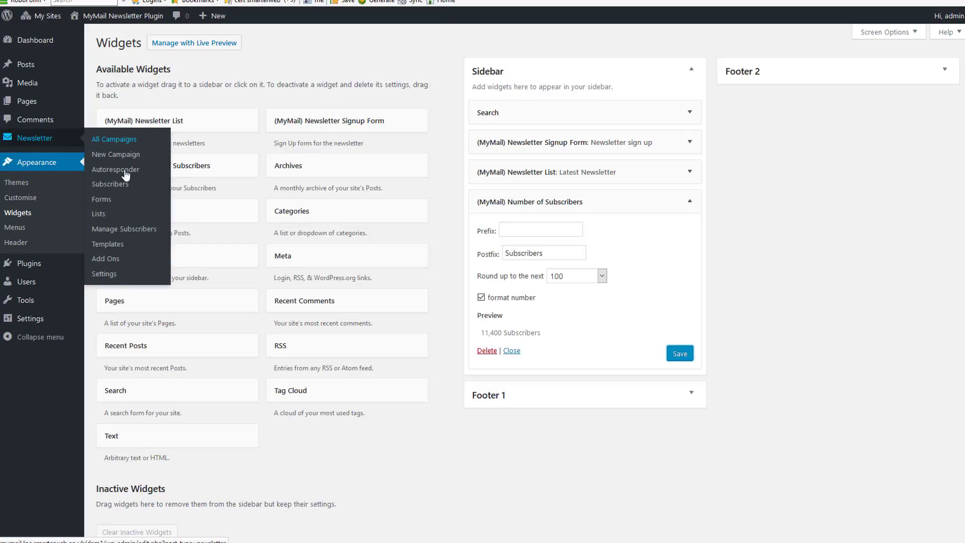
{"action": "left_click", "coordinate": [104, 274]}
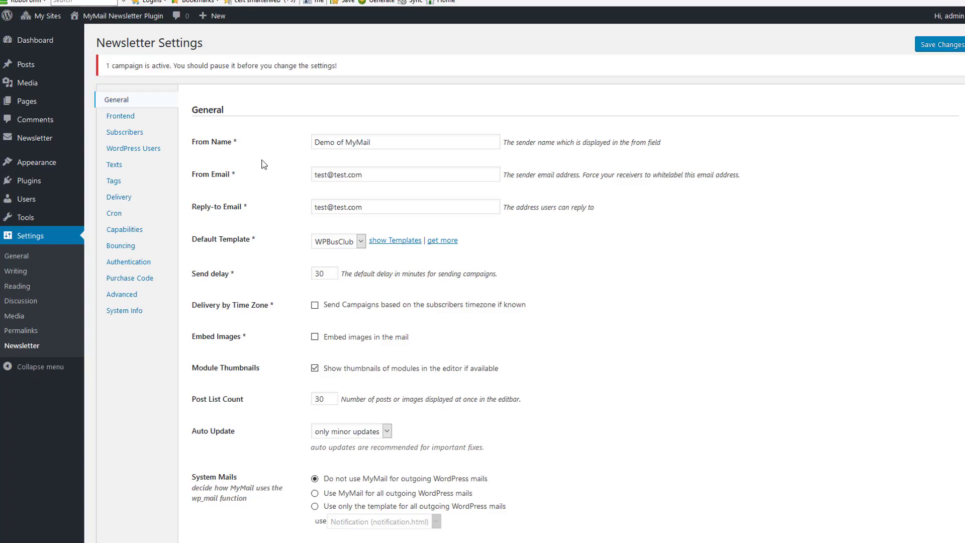
{"action": "scroll", "coordinate": [304, 294], "scroll_direction": "down", "scroll_amount": 2}
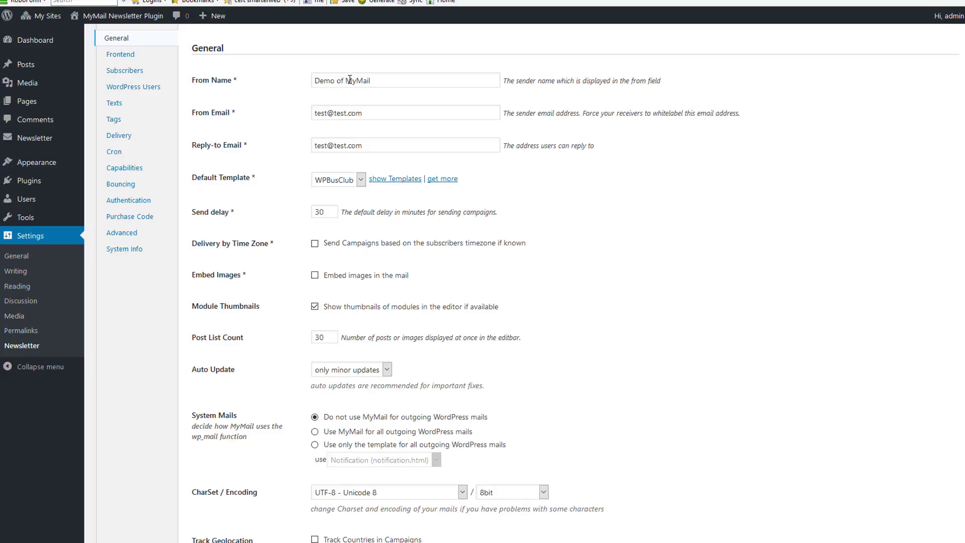
{"action": "left_click_drag", "start_coordinate": [380, 80], "coordinate": [275, 74]}
{"action": "left_click_drag", "start_coordinate": [387, 117], "coordinate": [227, 112]}
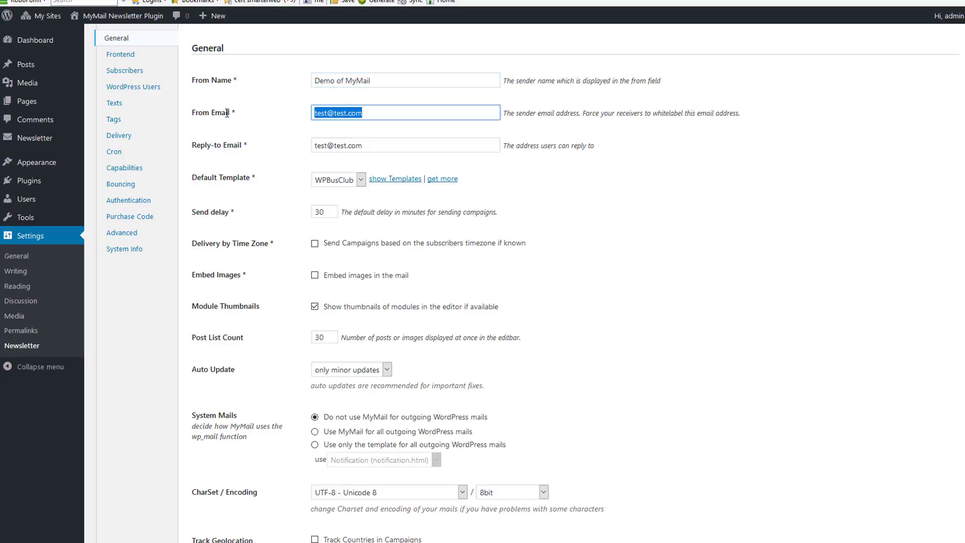
{"action": "left_click_drag", "start_coordinate": [377, 147], "coordinate": [243, 142]}
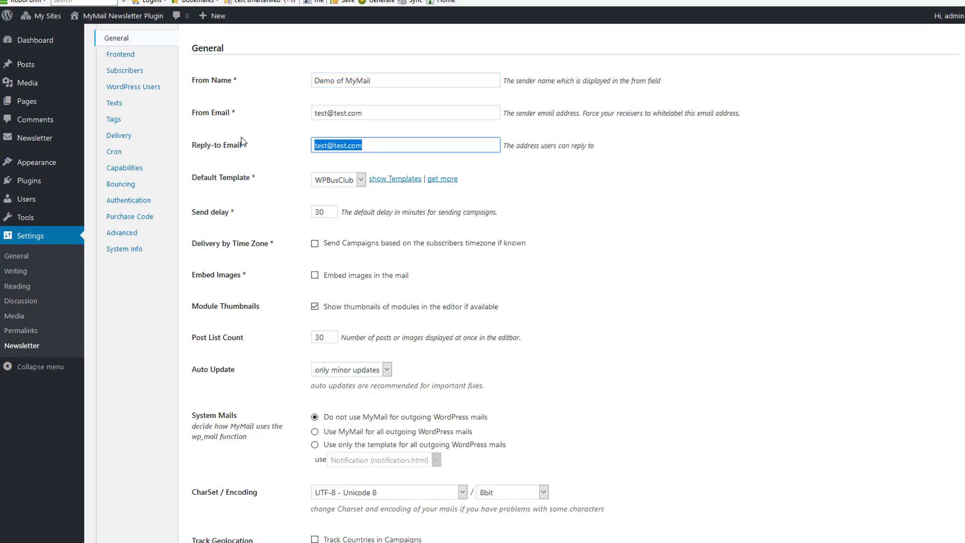
{"action": "scroll", "coordinate": [281, 135], "scroll_direction": "down", "scroll_amount": 1}
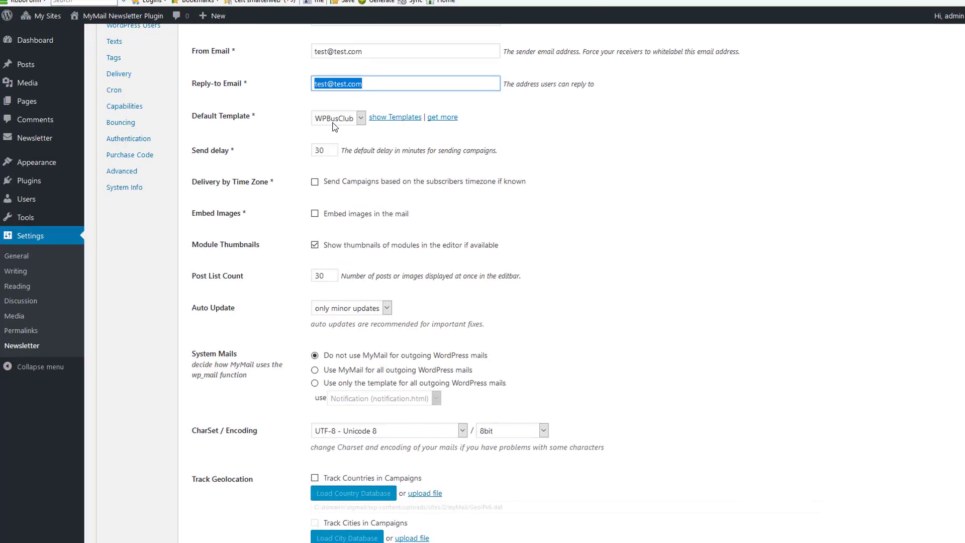
{"action": "left_click", "coordinate": [332, 123]}
{"action": "left_click", "coordinate": [332, 124]}
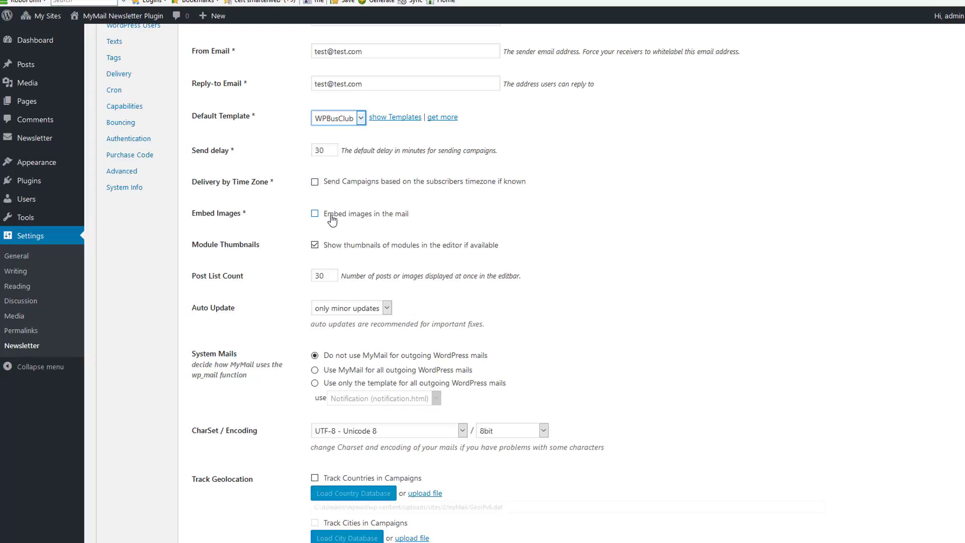
{"action": "scroll", "coordinate": [332, 219], "scroll_direction": "down", "scroll_amount": 2}
{"action": "scroll", "coordinate": [332, 216], "scroll_direction": "up", "scroll_amount": 5}
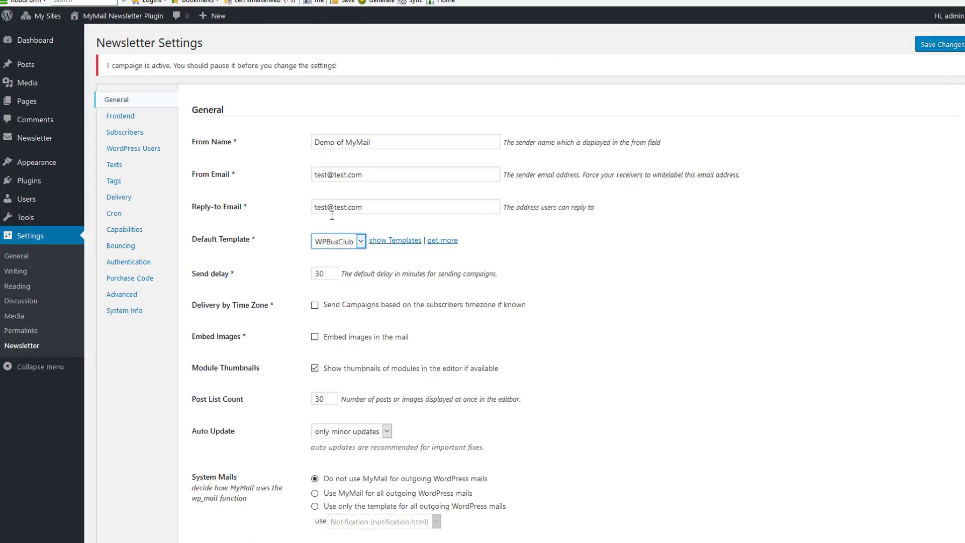
Review the Frontend newsletter settings, including the homepage, share services, campaign slug and homepage slugs
{"action": "left_click", "coordinate": [129, 117]}
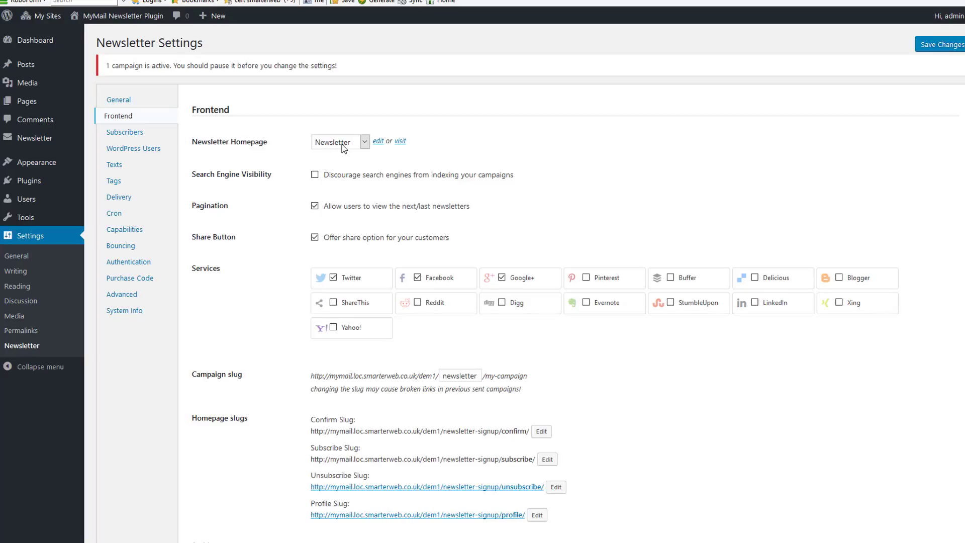
{"action": "scroll", "coordinate": [343, 147], "scroll_direction": "down", "scroll_amount": 2}
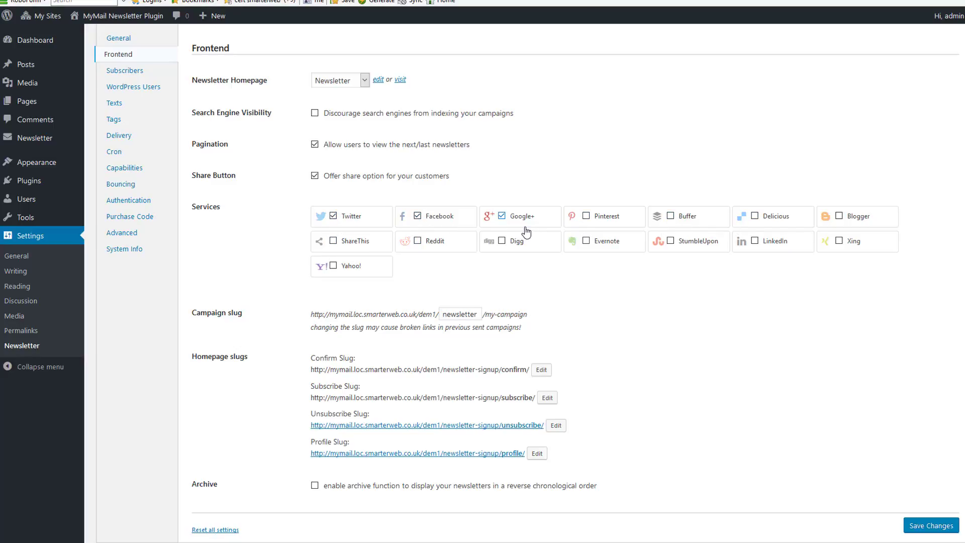
{"action": "scroll", "coordinate": [527, 227], "scroll_direction": "down", "scroll_amount": 1}
{"action": "scroll", "coordinate": [508, 217], "scroll_direction": "up", "scroll_amount": 3}
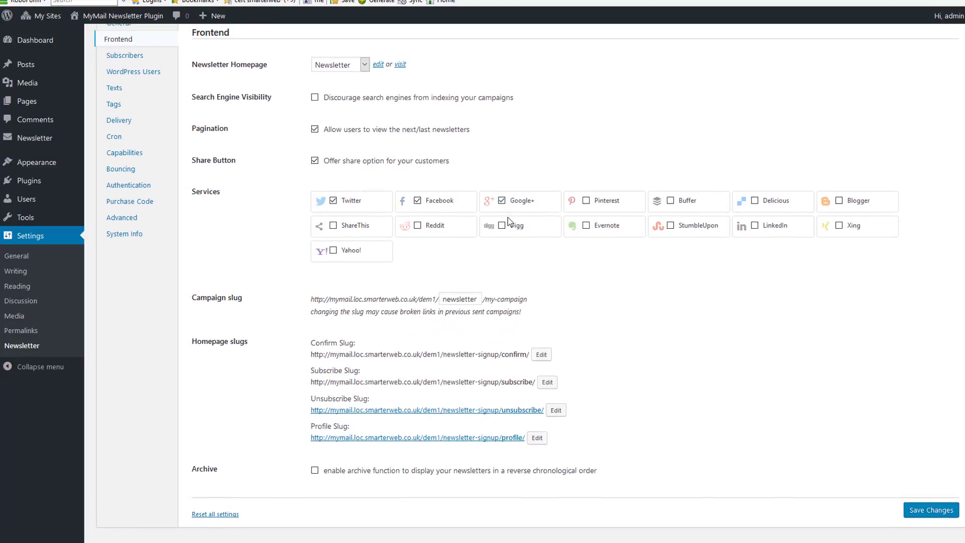
Review the newsletter's Subscribers, WordPress Users and Texts settings, down to the language option for texts
{"action": "left_click", "coordinate": [127, 132]}
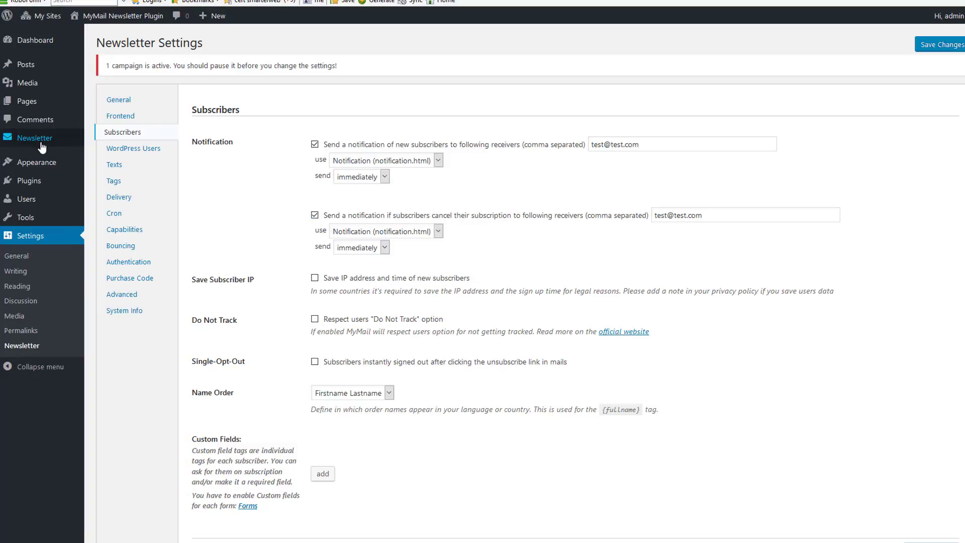
{"action": "left_click", "coordinate": [139, 151]}
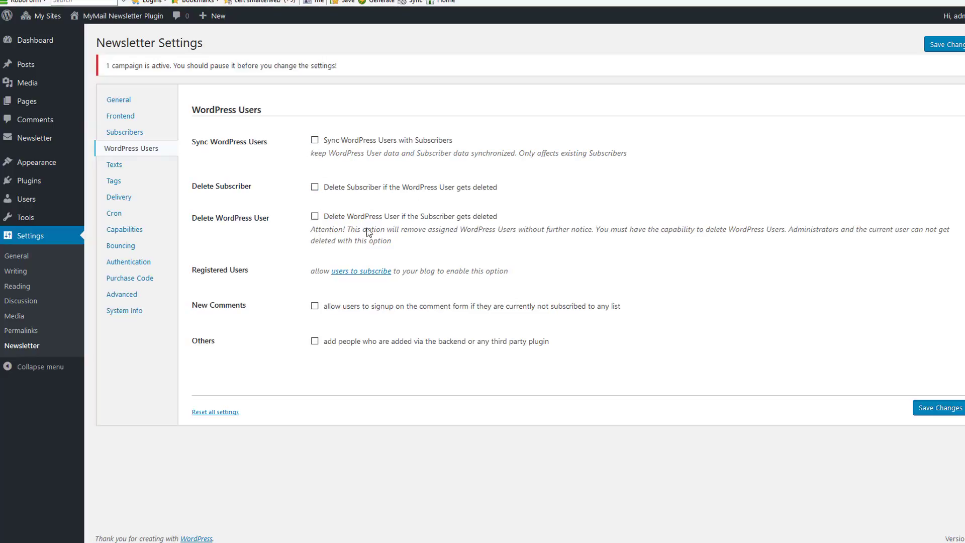
{"action": "left_click", "coordinate": [114, 166]}
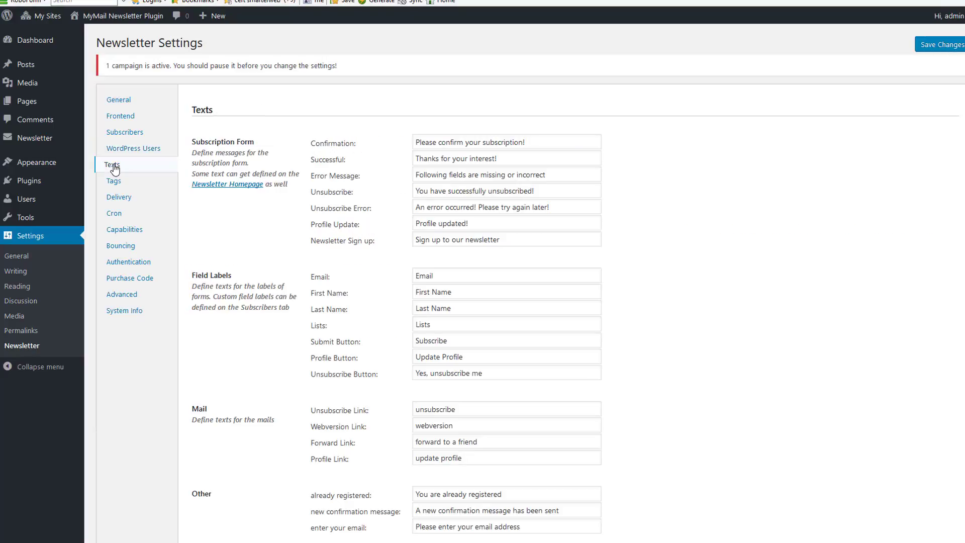
{"action": "scroll", "coordinate": [506, 270], "scroll_direction": "down", "scroll_amount": 2}
{"action": "scroll", "coordinate": [506, 270], "scroll_direction": "down", "scroll_amount": 1}
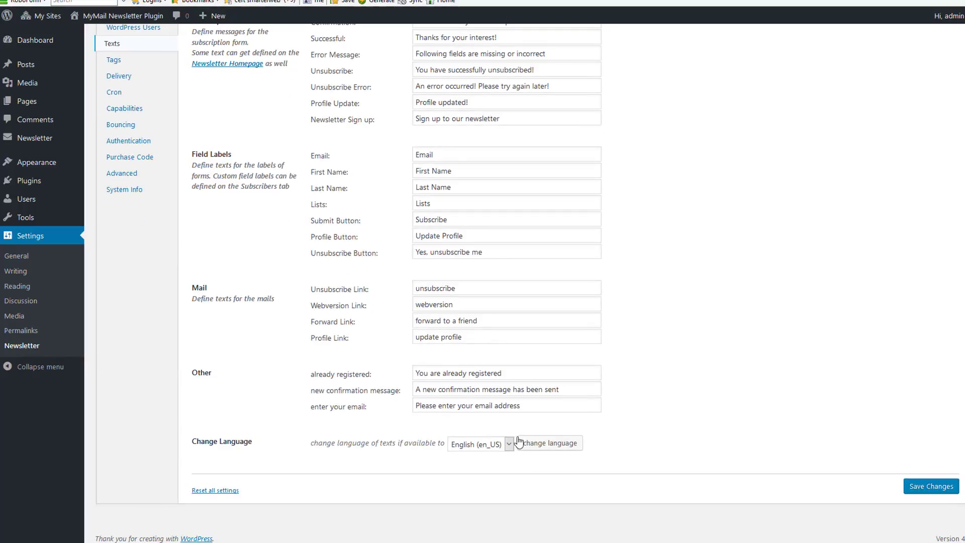
{"action": "scroll", "coordinate": [518, 442], "scroll_direction": "up", "scroll_amount": 3}
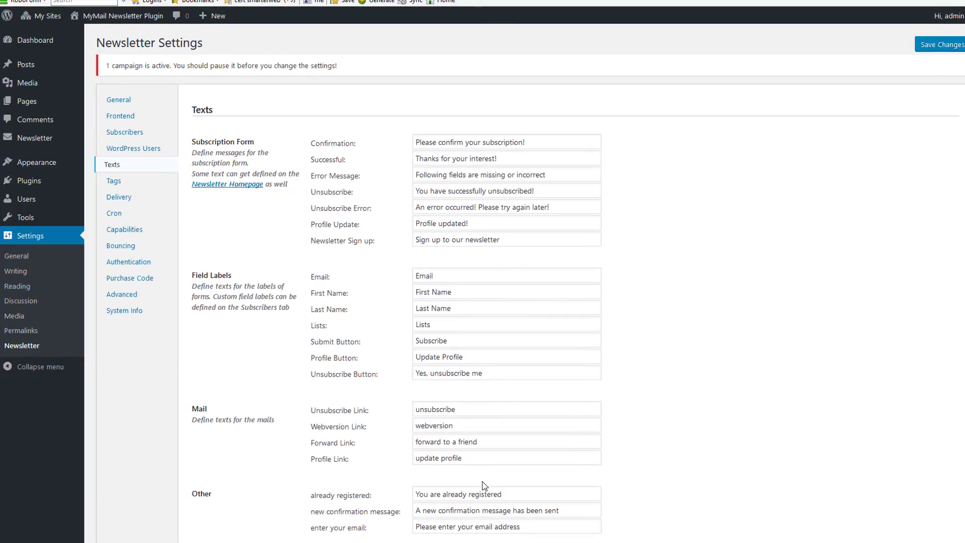
Review the newsletter's Tags settings, covering permanent, custom, special and dynamic tags
{"action": "left_click", "coordinate": [128, 182]}
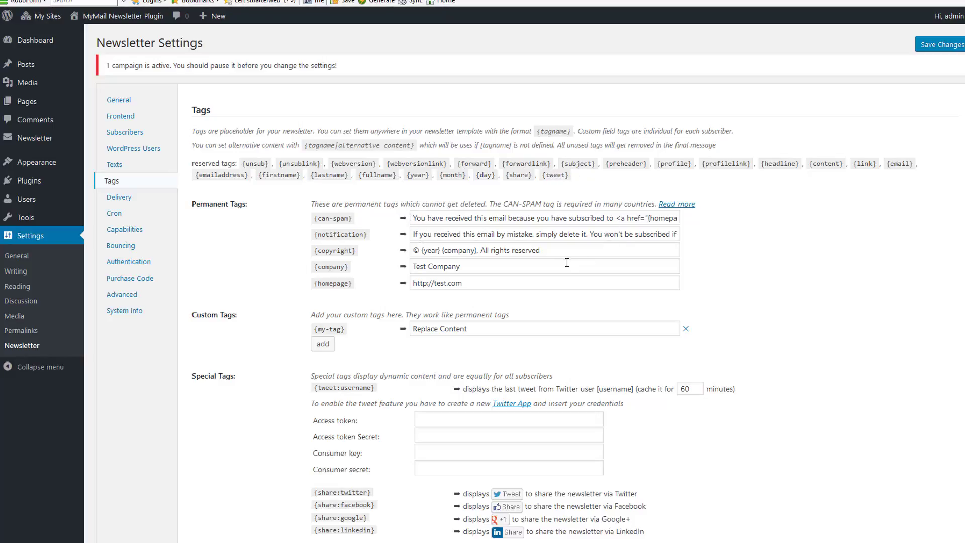
{"action": "scroll", "coordinate": [568, 261], "scroll_direction": "down", "scroll_amount": 3}
{"action": "scroll", "coordinate": [522, 386], "scroll_direction": "down", "scroll_amount": 3}
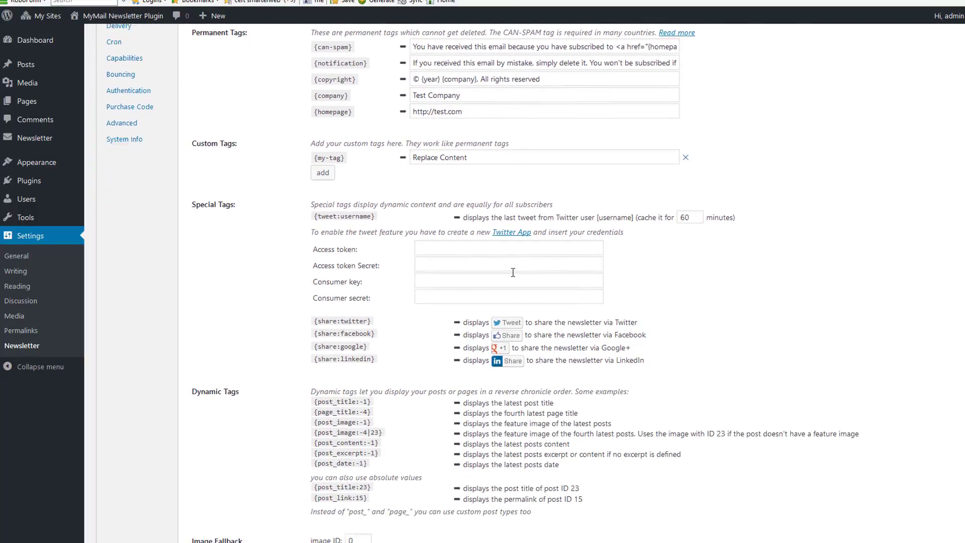
{"action": "scroll", "coordinate": [503, 301], "scroll_direction": "up", "scroll_amount": 6}
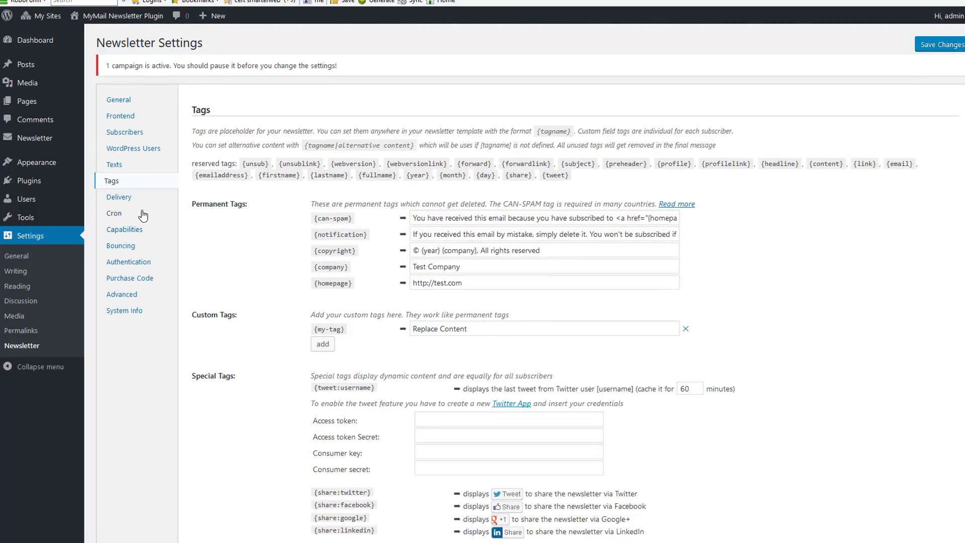
Review the Delivery settings for the number of mails sent and the time between mails
{"action": "left_click", "coordinate": [119, 198]}
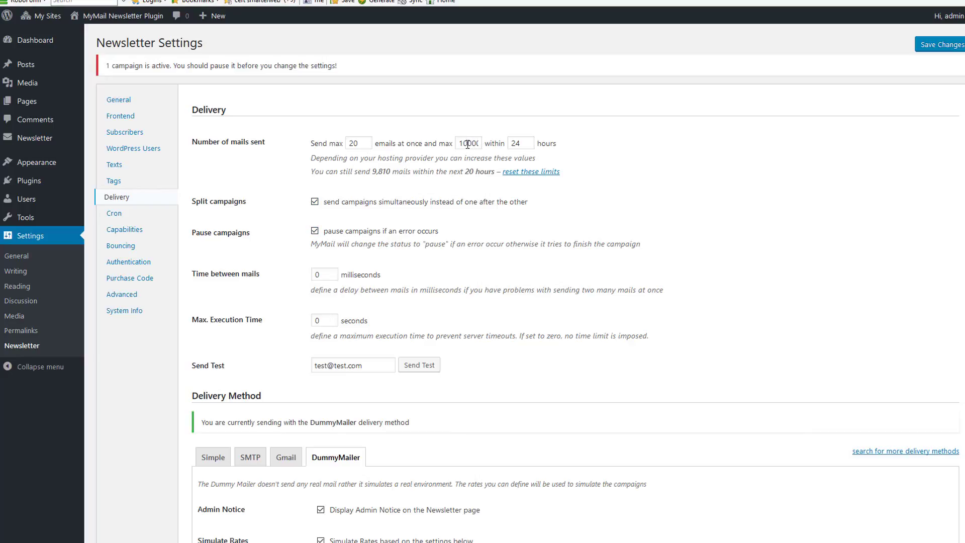
{"action": "left_click_drag", "start_coordinate": [467, 144], "coordinate": [514, 142]}
{"action": "double_click", "coordinate": [325, 274]}
Examine the delivery method options for DummyMailer, Simple, SMTP and Gmail
{"action": "scroll", "coordinate": [499, 190], "scroll_direction": "down", "scroll_amount": 4}
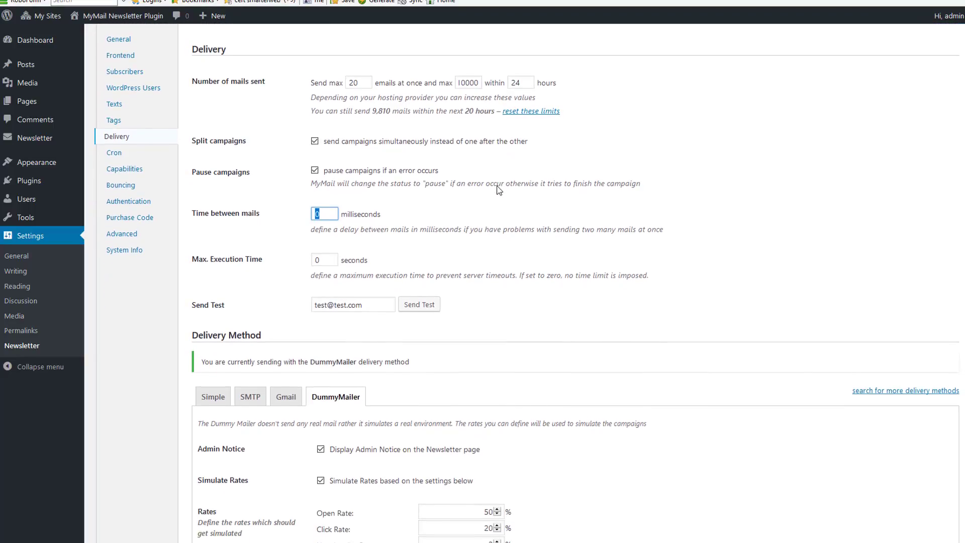
{"action": "left_click", "coordinate": [320, 356]}
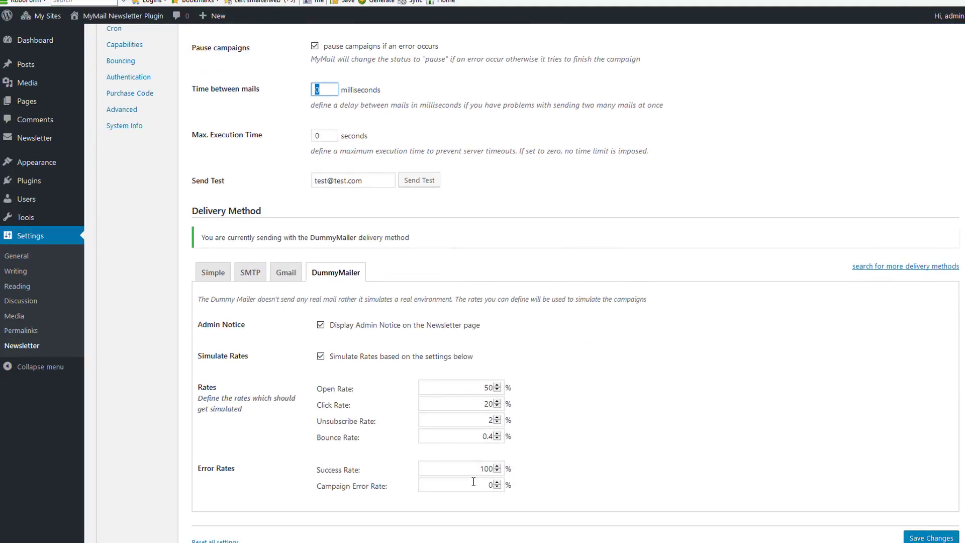
{"action": "left_click", "coordinate": [214, 276]}
{"action": "left_click", "coordinate": [213, 275]}
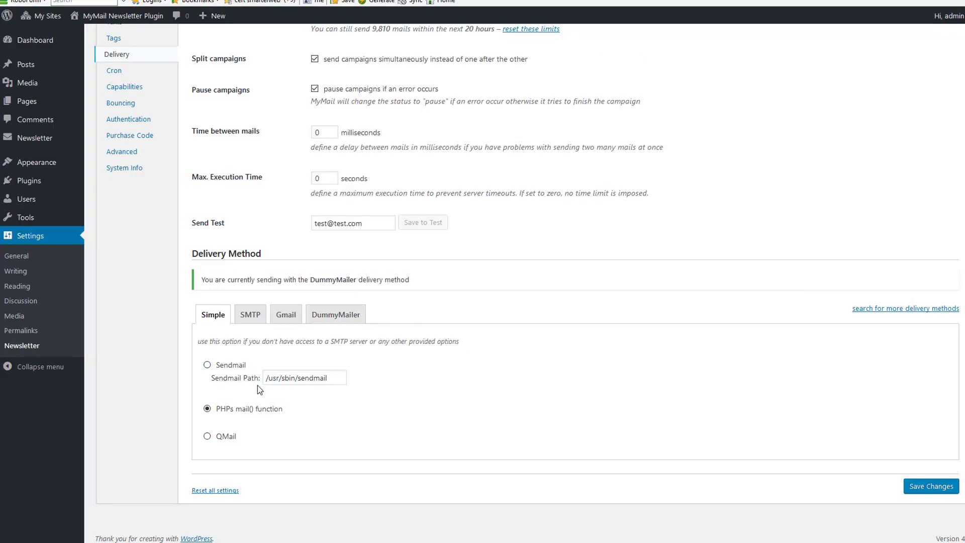
{"action": "left_click", "coordinate": [250, 315]}
{"action": "scroll", "coordinate": [350, 349], "scroll_direction": "down", "scroll_amount": 1}
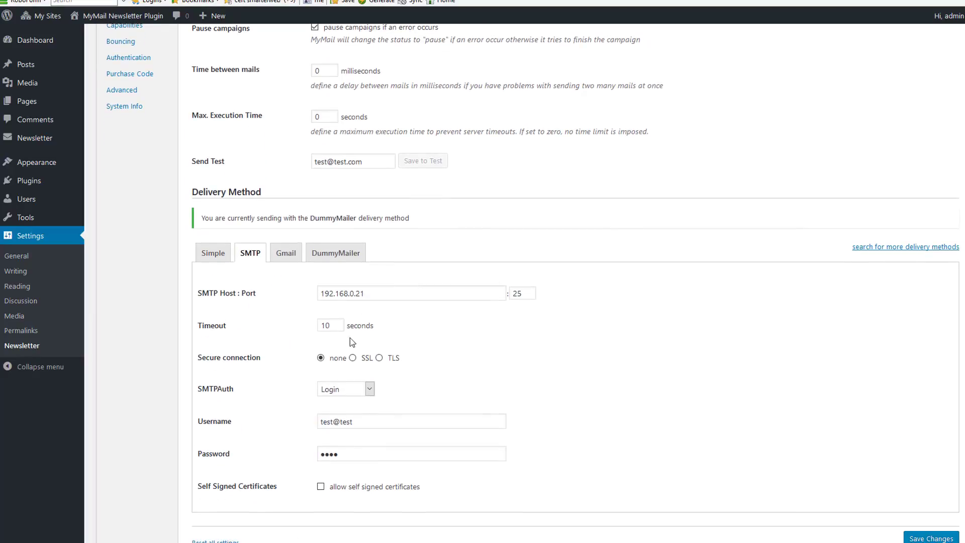
{"action": "left_click", "coordinate": [282, 256]}
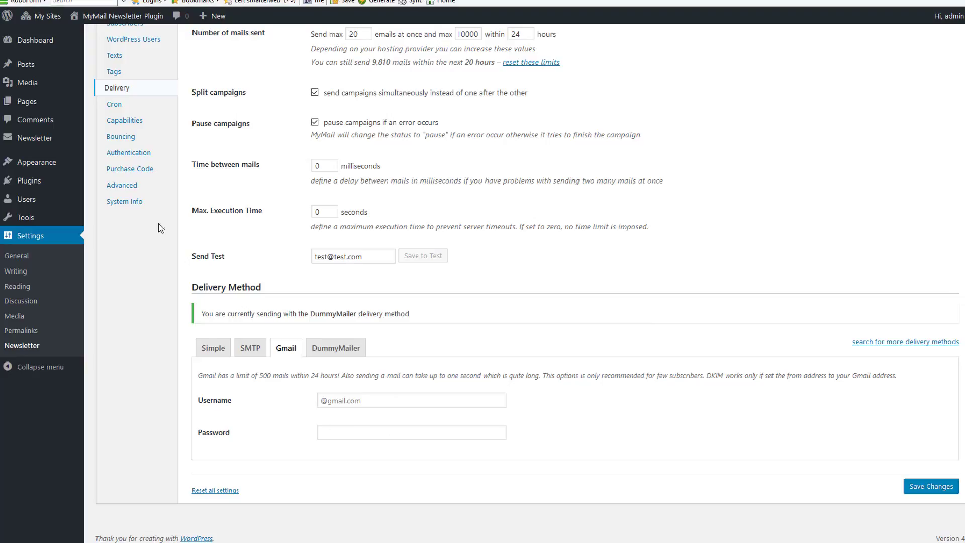
Review the Cron settings, including the sending interval, cron service and last hit details
{"action": "left_click", "coordinate": [124, 108]}
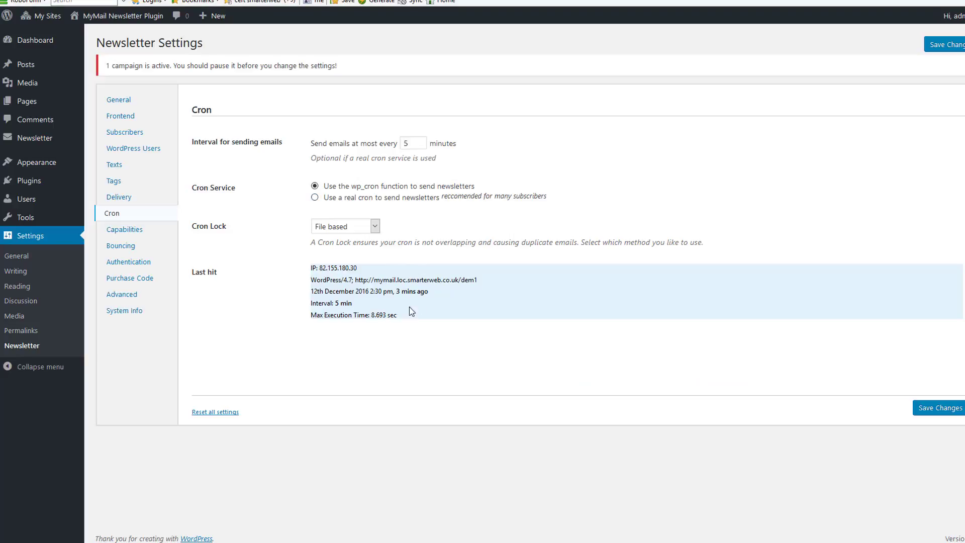
{"action": "left_click_drag", "start_coordinate": [399, 315], "coordinate": [297, 260]}
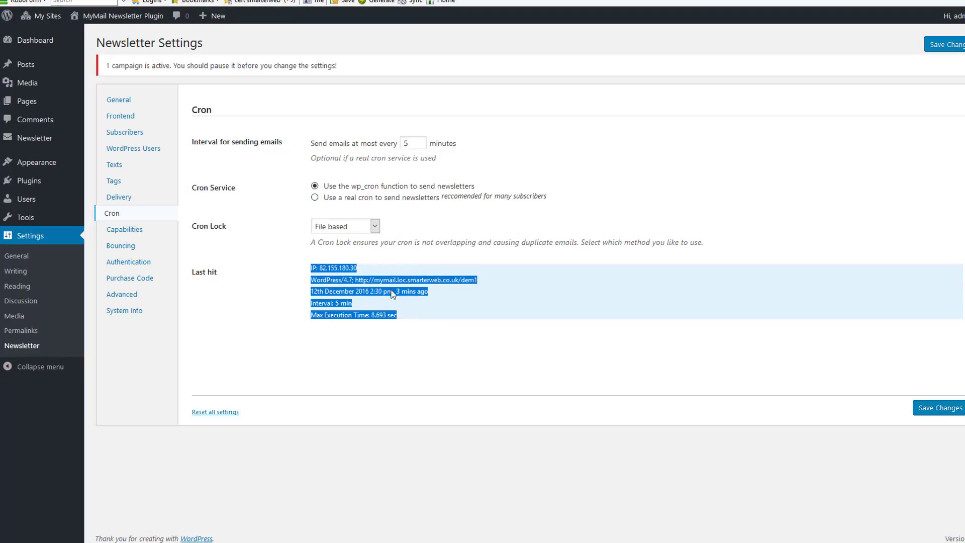
{"action": "left_click", "coordinate": [429, 221]}
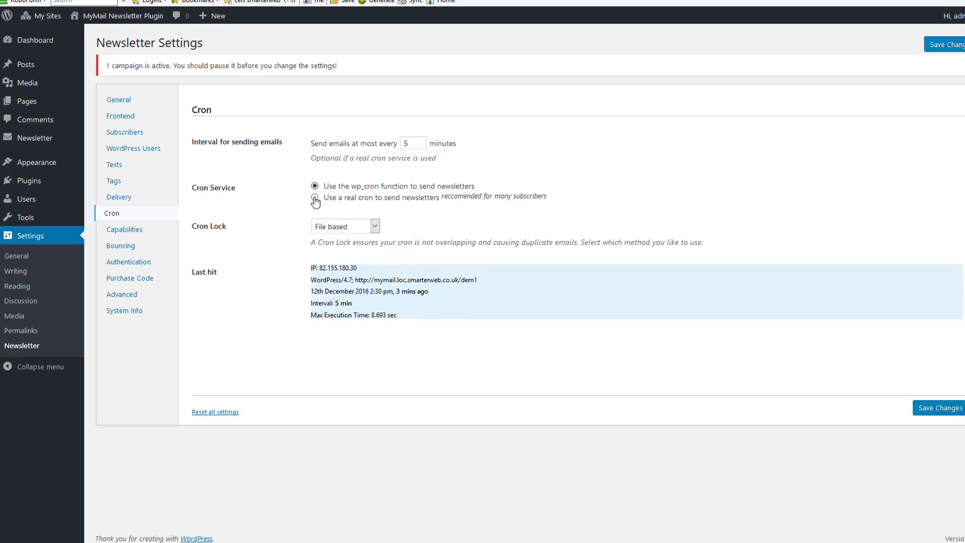
Review the Capabilities settings, checking which campaign, subscriber, form, list and template permissions each user role has
{"action": "left_click", "coordinate": [130, 230]}
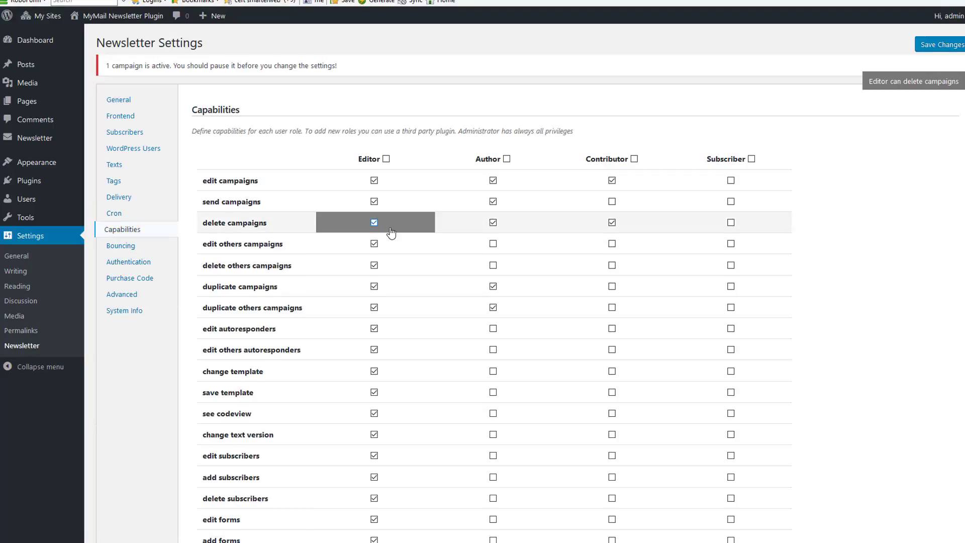
{"action": "scroll", "coordinate": [471, 317], "scroll_direction": "down", "scroll_amount": 5}
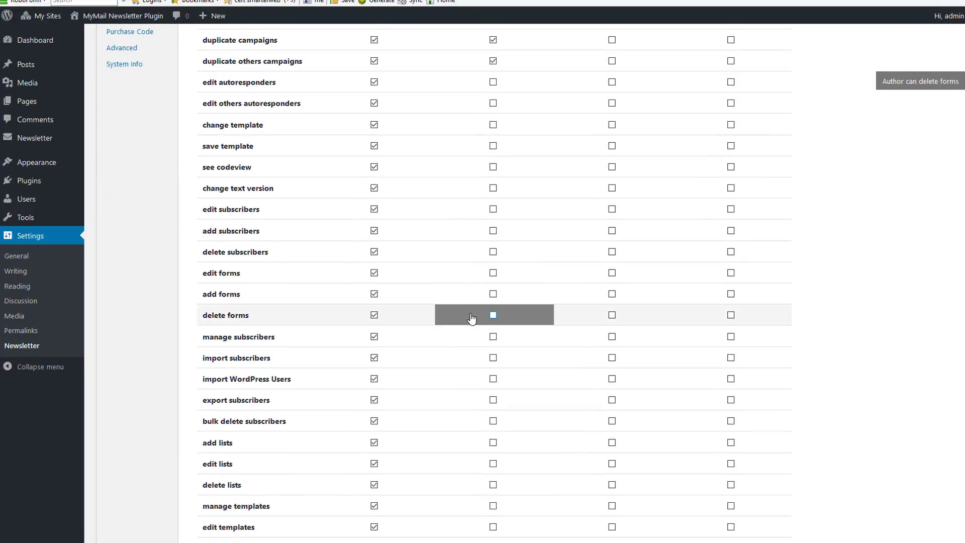
{"action": "scroll", "coordinate": [472, 317], "scroll_direction": "up", "scroll_amount": 5}
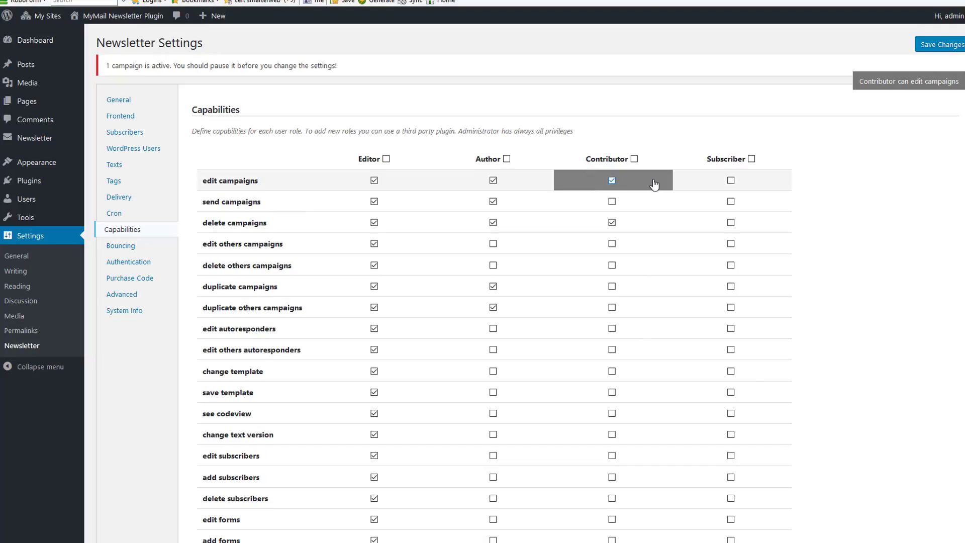
{"action": "scroll", "coordinate": [394, 327], "scroll_direction": "down", "scroll_amount": 6}
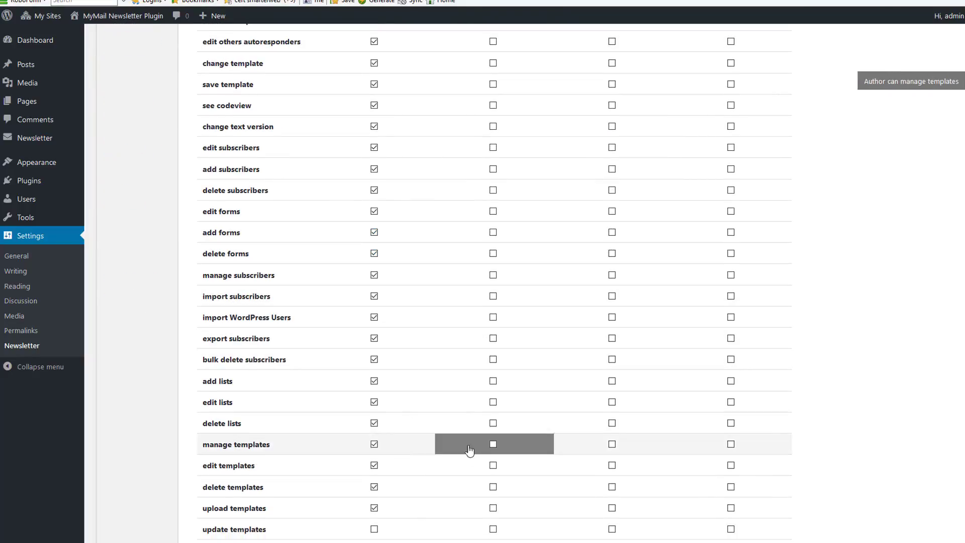
{"action": "scroll", "coordinate": [378, 382], "scroll_direction": "up", "scroll_amount": 5}
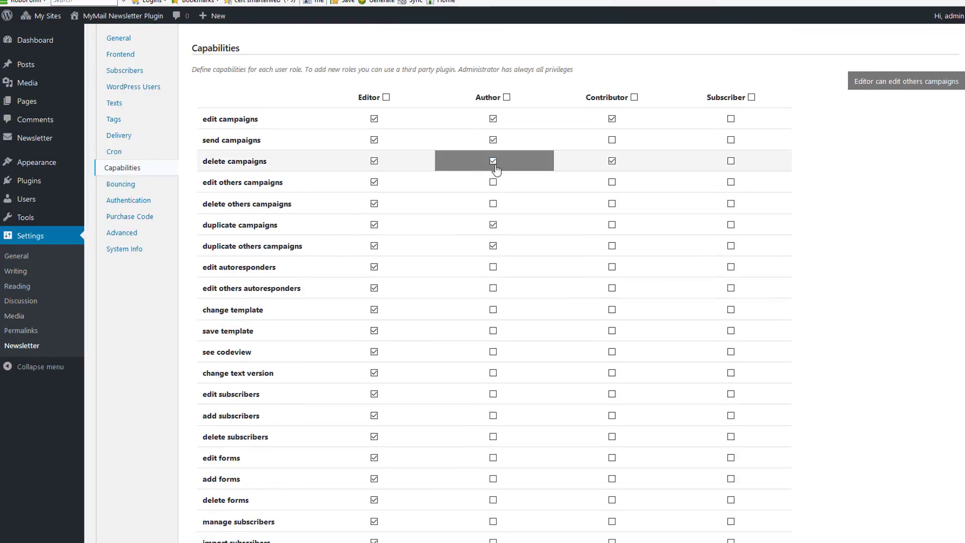
Review the Bouncing settings, including the bounce address, automatic bounce handling, mail server details and soft bounce options
{"action": "left_click", "coordinate": [117, 184]}
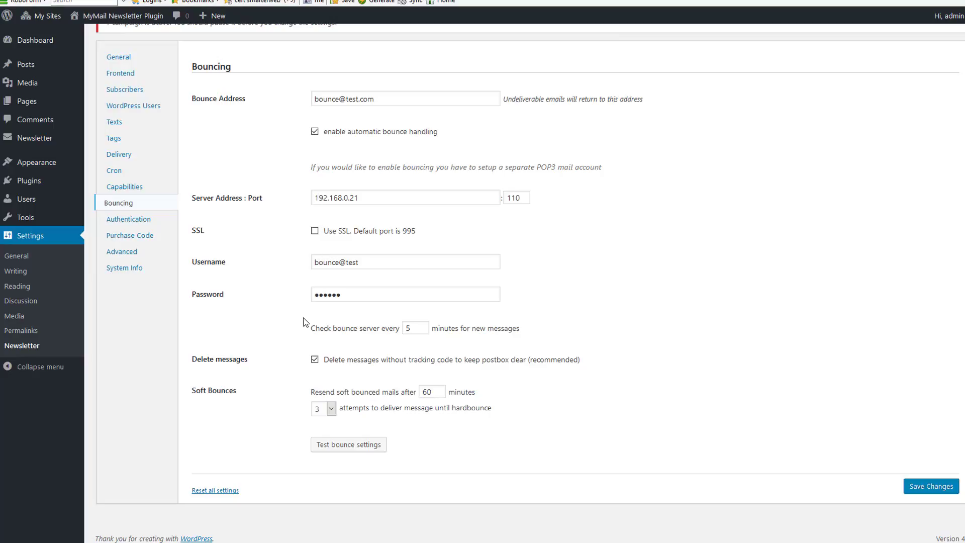
{"action": "scroll", "coordinate": [452, 254], "scroll_direction": "up", "scroll_amount": 1}
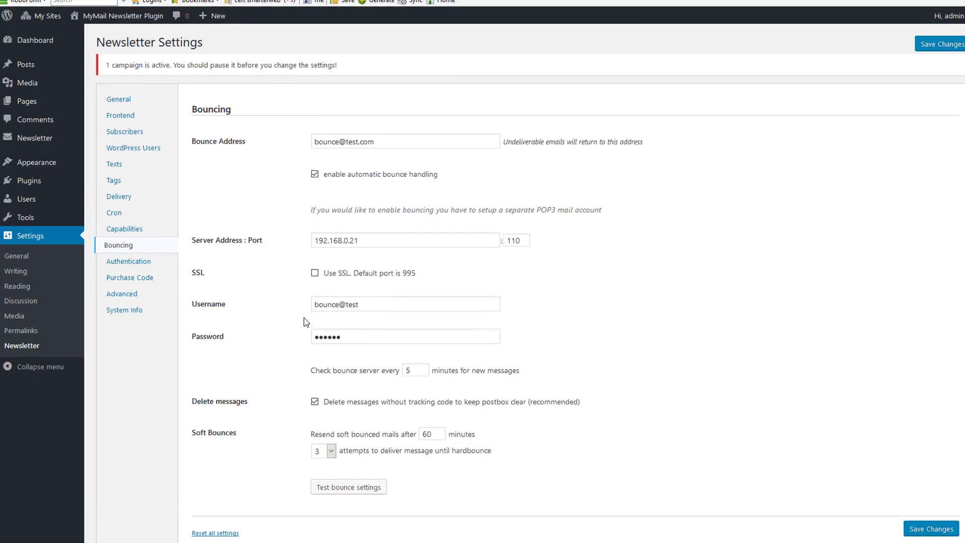
{"action": "scroll", "coordinate": [299, 276], "scroll_direction": "down", "scroll_amount": 1}
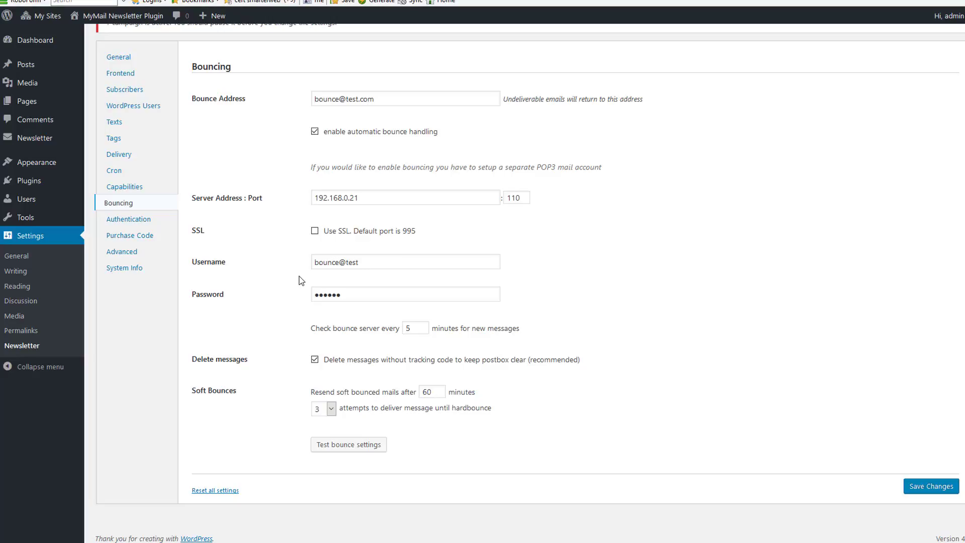
Look through the remaining newsletter settings for Authentication, Advanced and System Info
{"action": "left_click", "coordinate": [148, 222]}
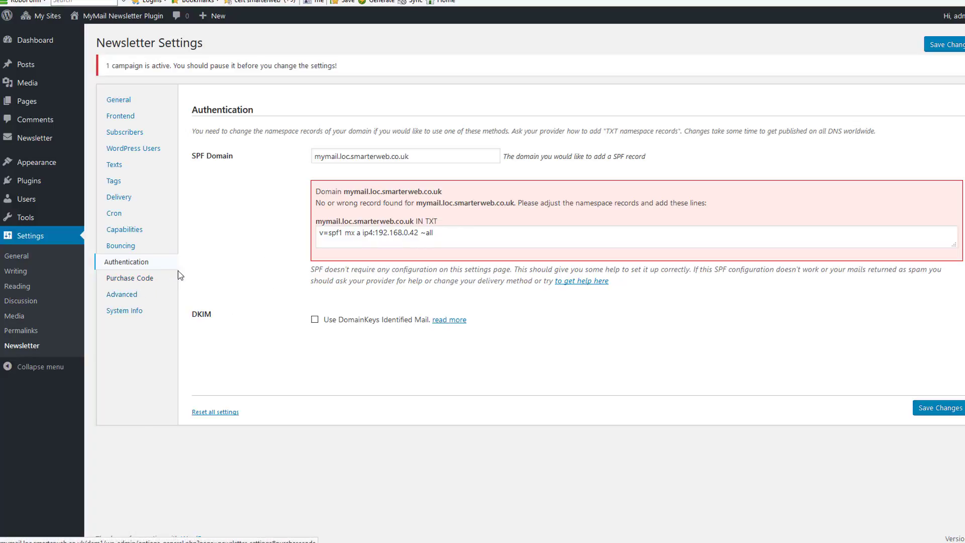
{"action": "left_click", "coordinate": [119, 297]}
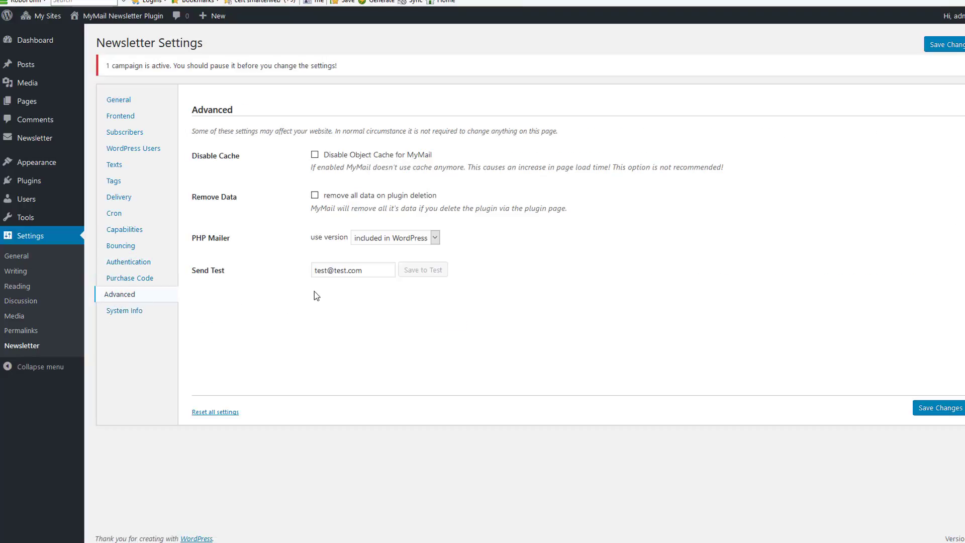
{"action": "left_click", "coordinate": [130, 313]}
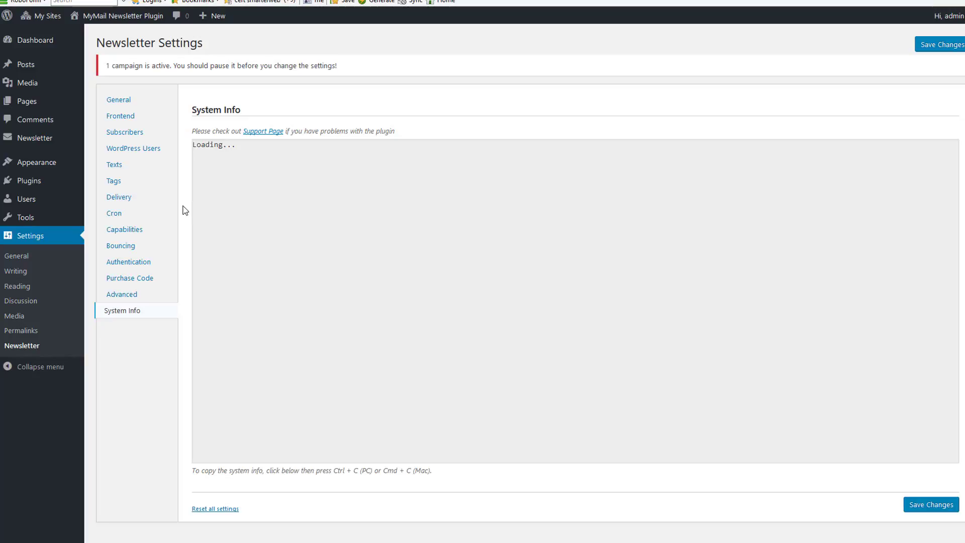
Show all newsletter campaigns and examine the statistics of the WordPress 4.7 announced campaign
{"action": "mouse_move", "coordinate": [41, 169]}
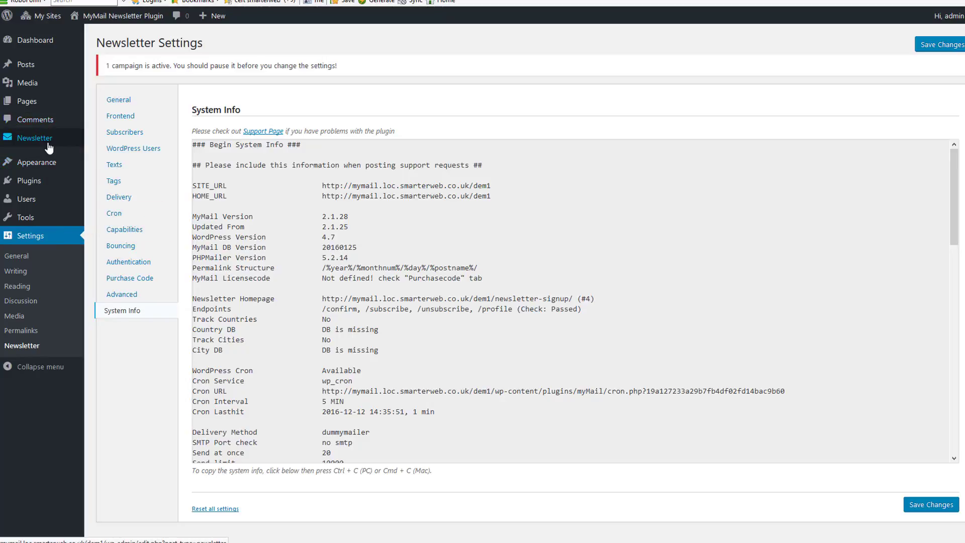
{"action": "mouse_move", "coordinate": [48, 148]}
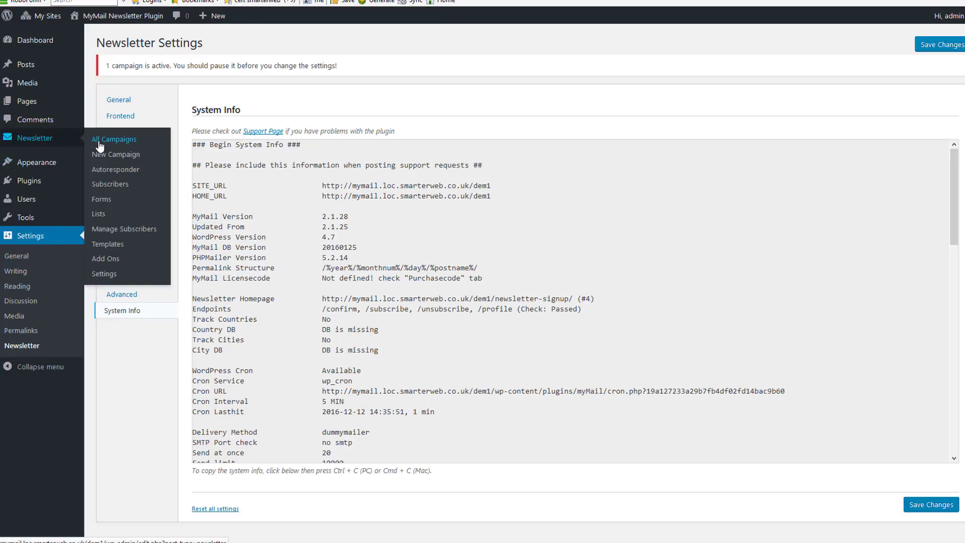
{"action": "left_click", "coordinate": [99, 143]}
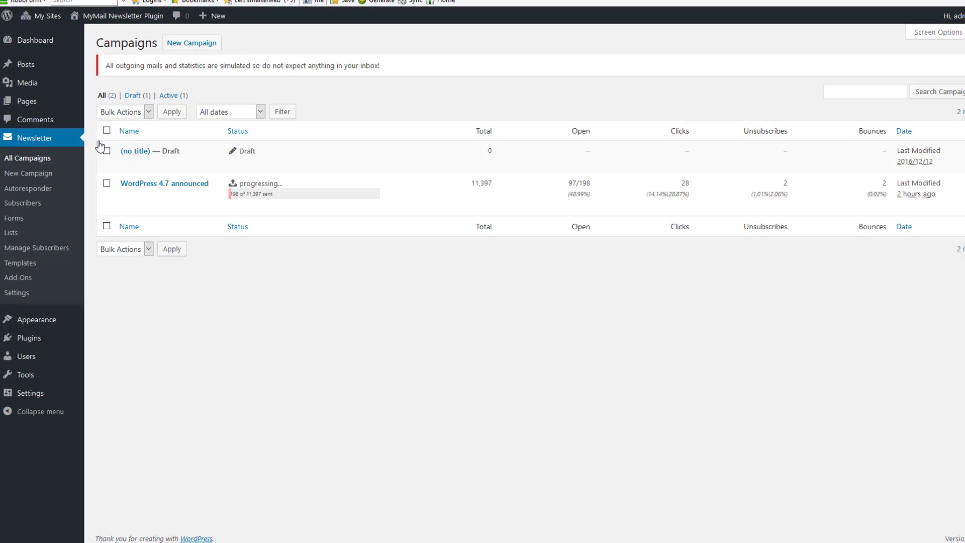
{"action": "mouse_move", "coordinate": [249, 210]}
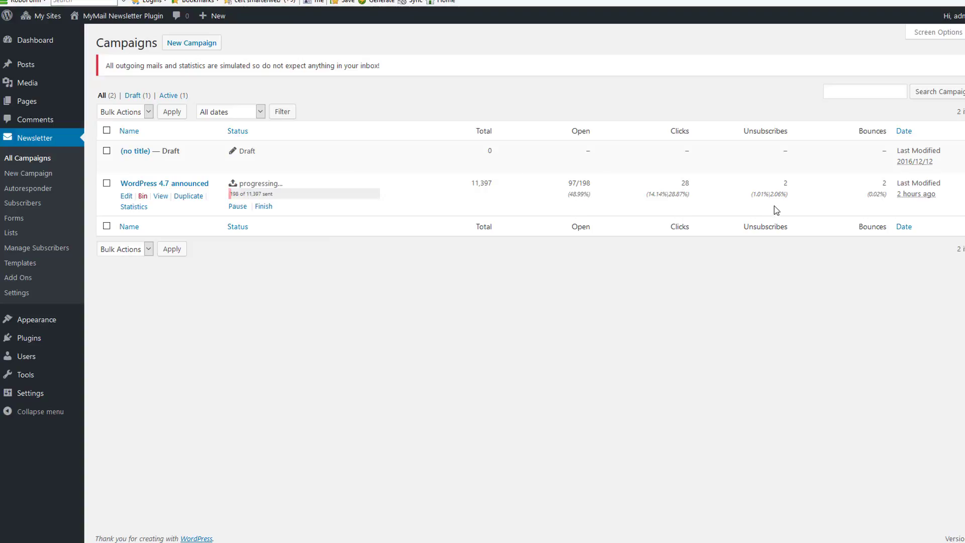
{"action": "mouse_move", "coordinate": [784, 197]}
{"action": "mouse_move", "coordinate": [880, 200]}
{"action": "left_click", "coordinate": [133, 210]}
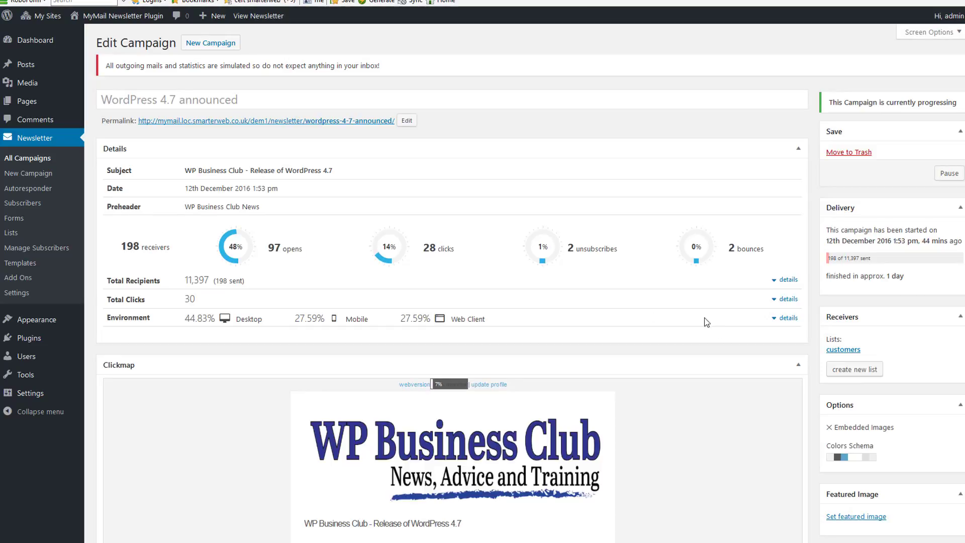
{"action": "scroll", "coordinate": [697, 320], "scroll_direction": "down", "scroll_amount": 2}
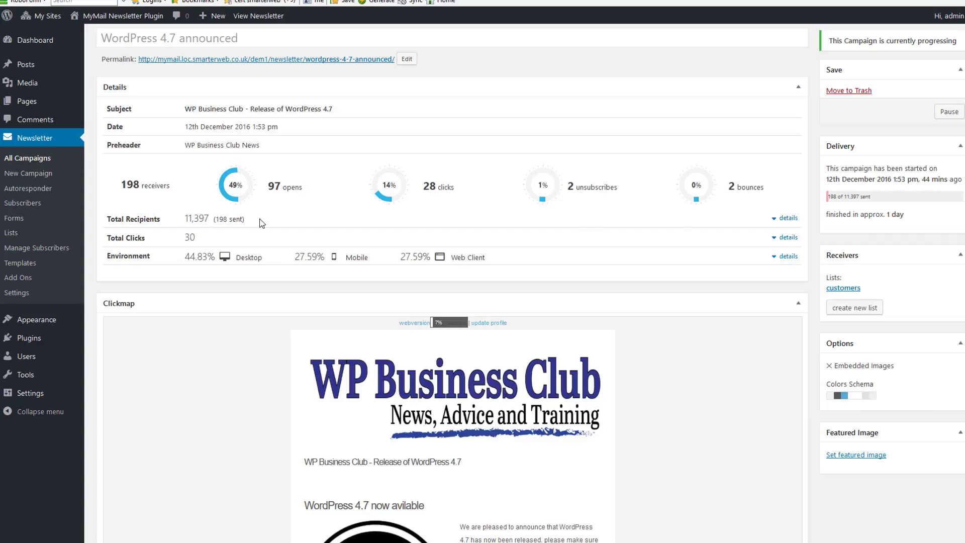
Examine the campaign's total recipients details, filtering them by clicks only and by bounces only
{"action": "left_click", "coordinate": [788, 220]}
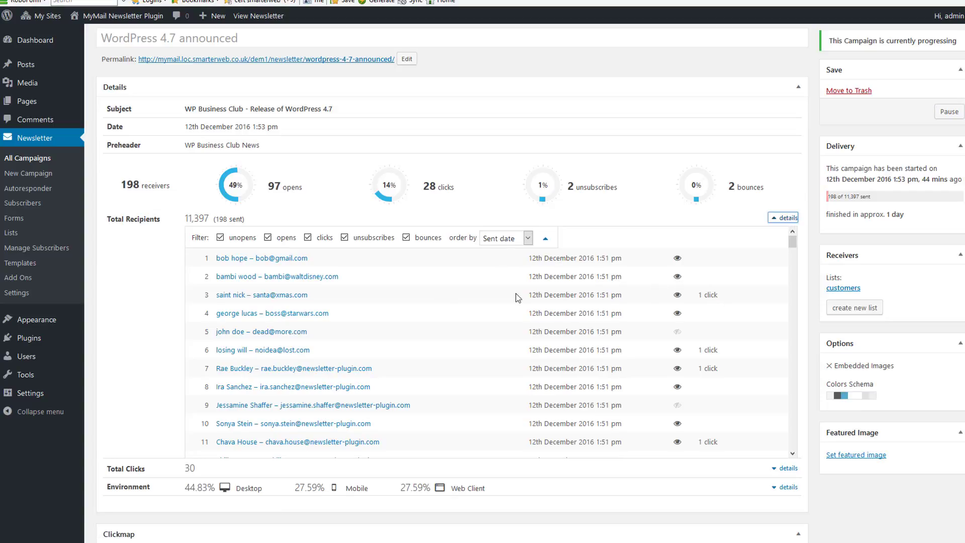
{"action": "left_click", "coordinate": [220, 238]}
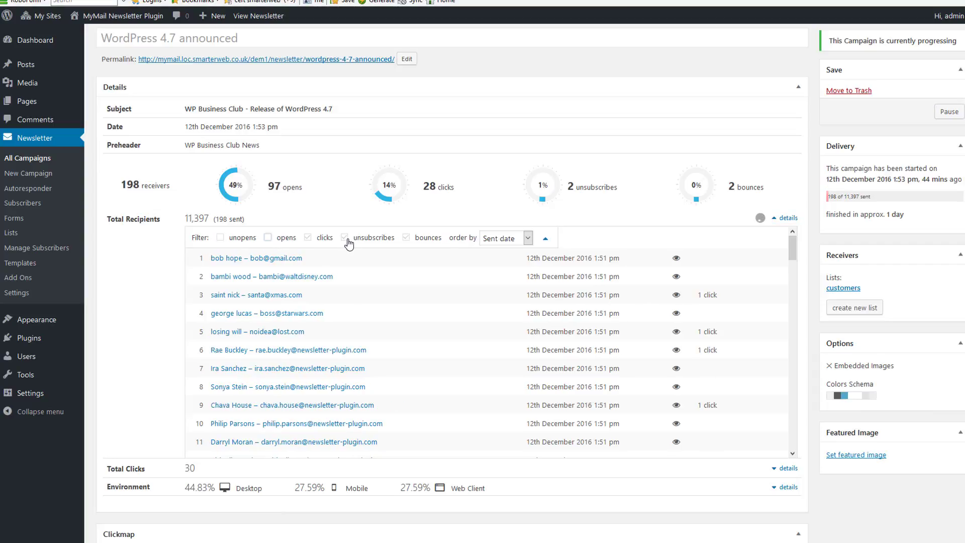
{"action": "left_click", "coordinate": [406, 237]}
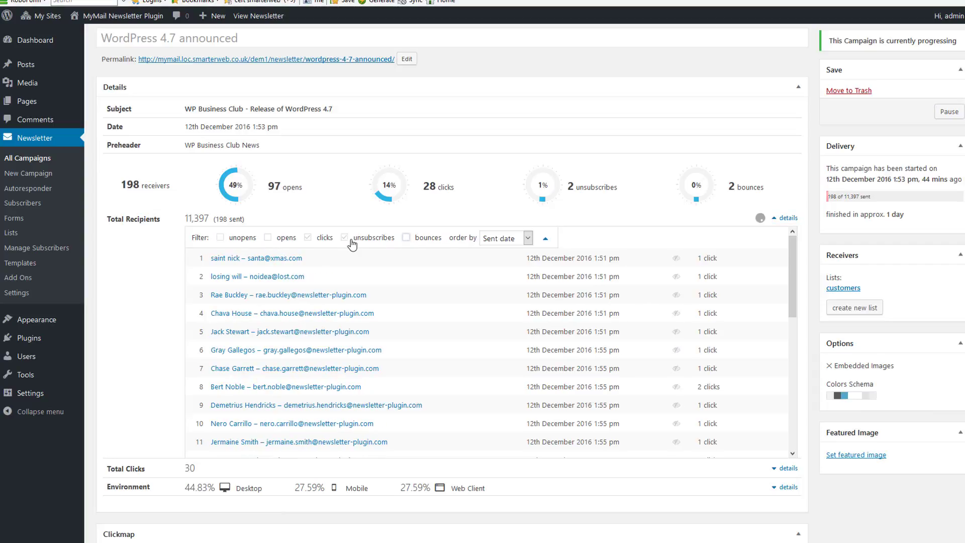
{"action": "left_click", "coordinate": [345, 238]}
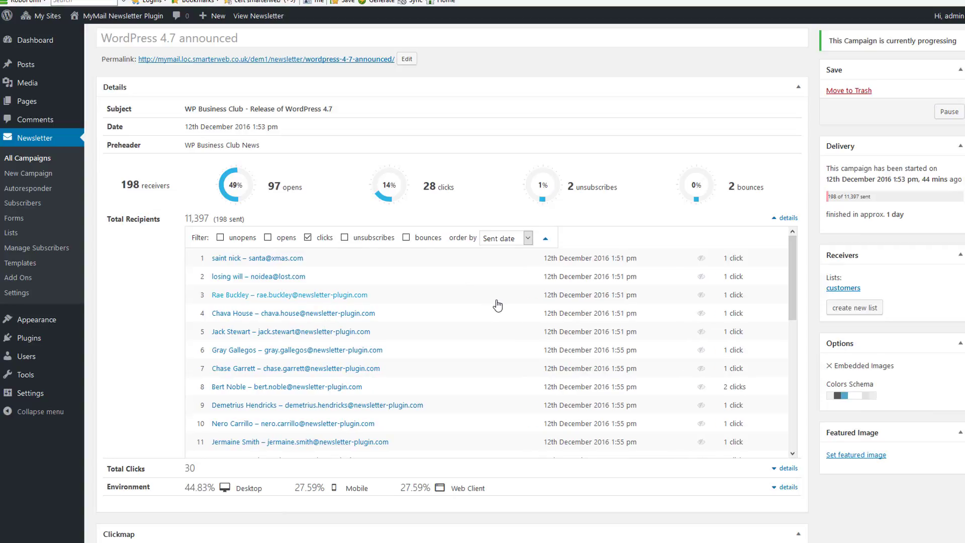
{"action": "left_click", "coordinate": [406, 238]}
{"action": "left_click", "coordinate": [313, 237]}
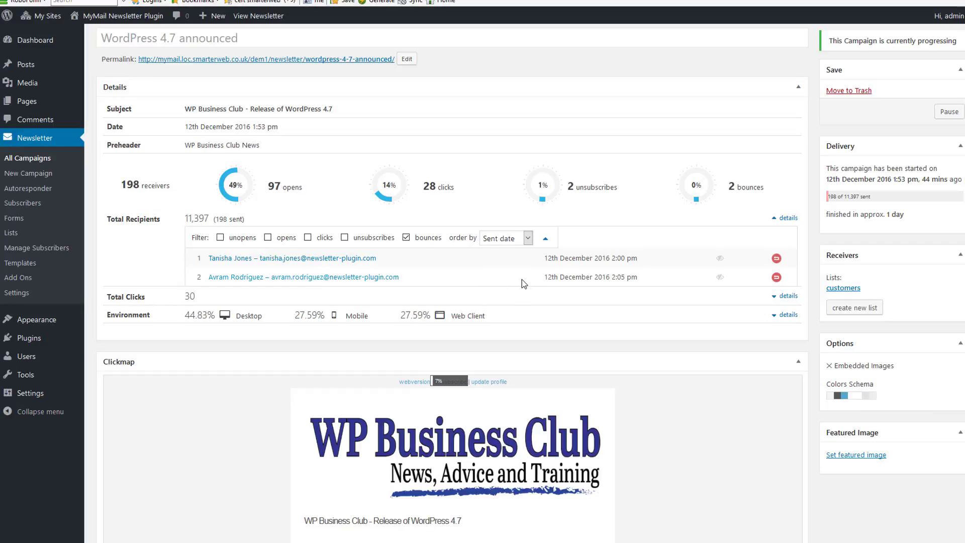
{"action": "left_click", "coordinate": [786, 218]}
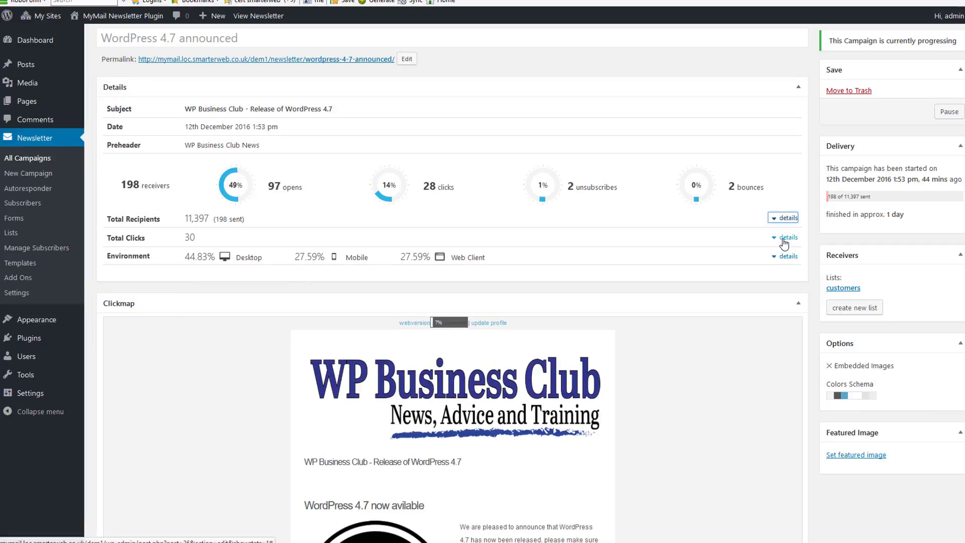
Examine the campaign's total clicks per link and the click percentages on the newsletter's clickmap
{"action": "left_click", "coordinate": [783, 239]}
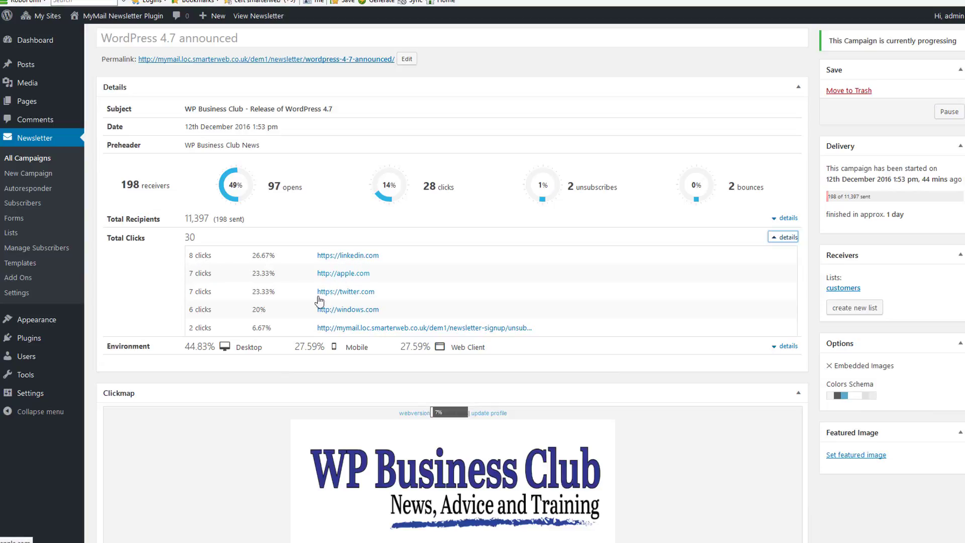
{"action": "scroll", "coordinate": [357, 299], "scroll_direction": "down", "scroll_amount": 6}
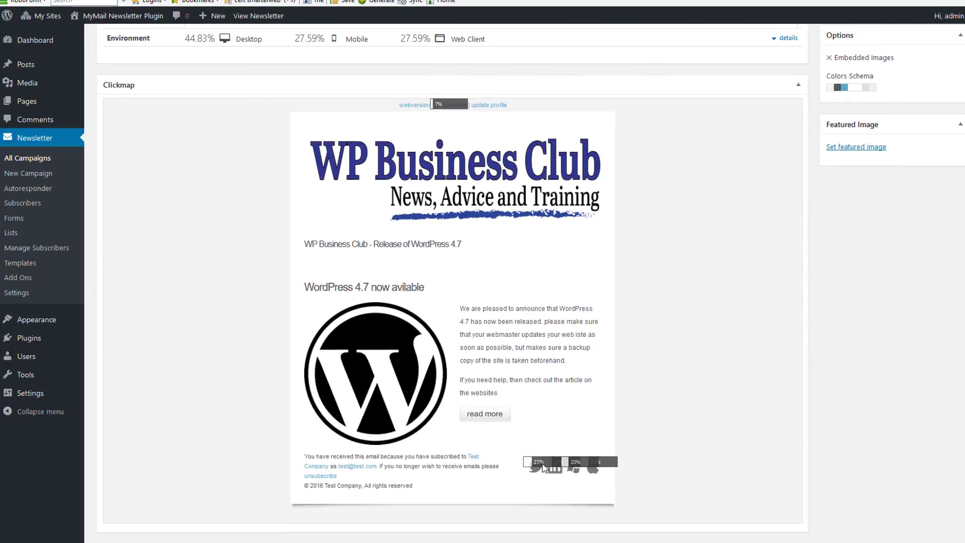
{"action": "mouse_move", "coordinate": [582, 466]}
{"action": "scroll", "coordinate": [832, 311], "scroll_direction": "up", "scroll_amount": 3}
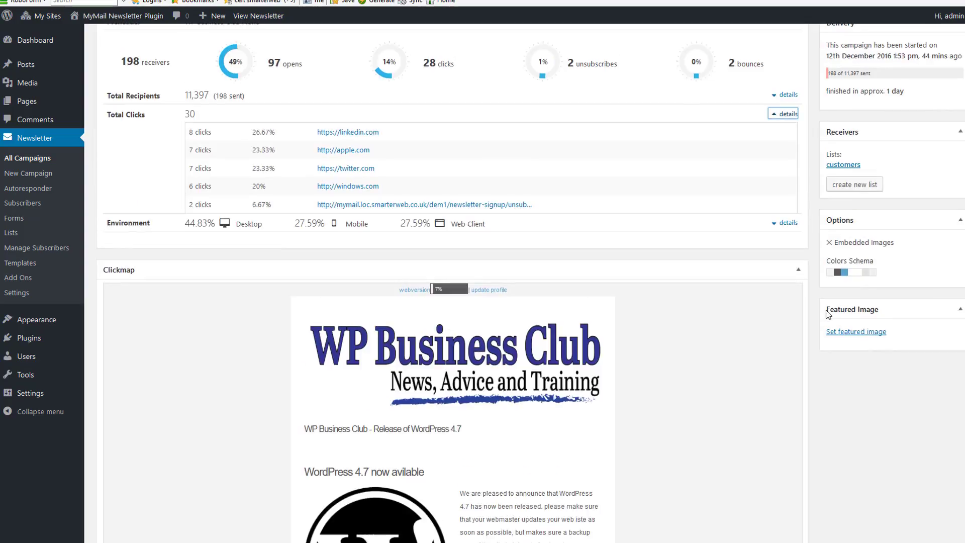
Examine the campaign's environment details showing which mail clients and devices opened the newsletter
{"action": "left_click", "coordinate": [785, 224]}
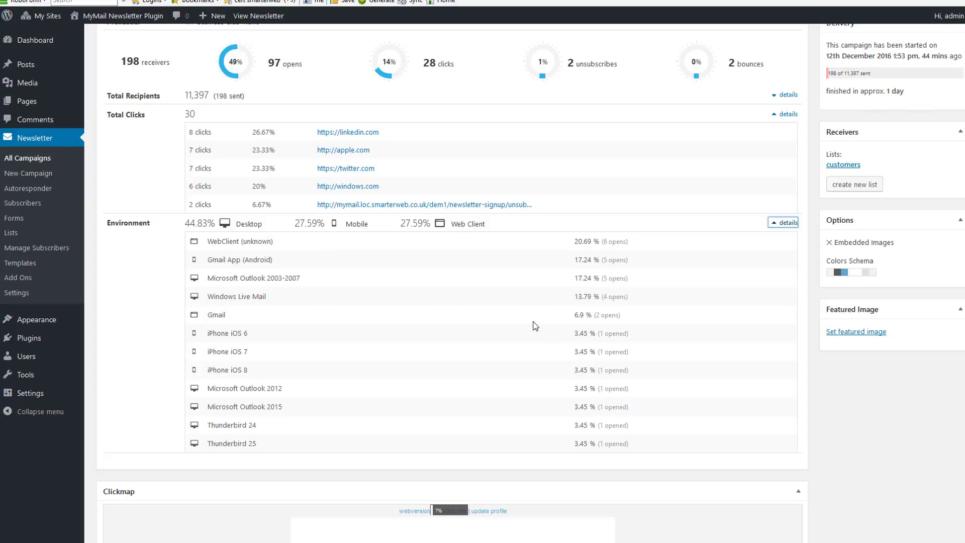
{"action": "scroll", "coordinate": [535, 326], "scroll_direction": "down", "scroll_amount": 9}
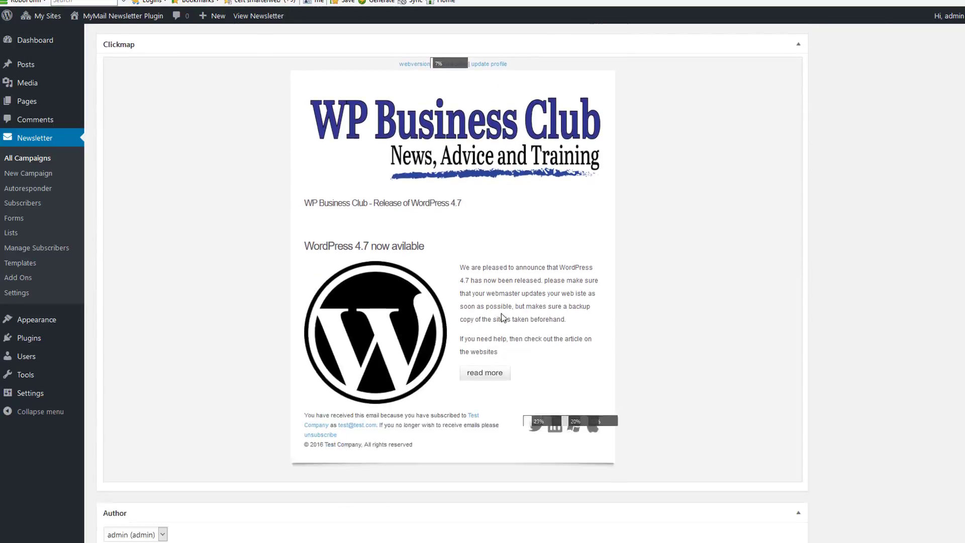
{"action": "scroll", "coordinate": [575, 319], "scroll_direction": "up", "scroll_amount": 10}
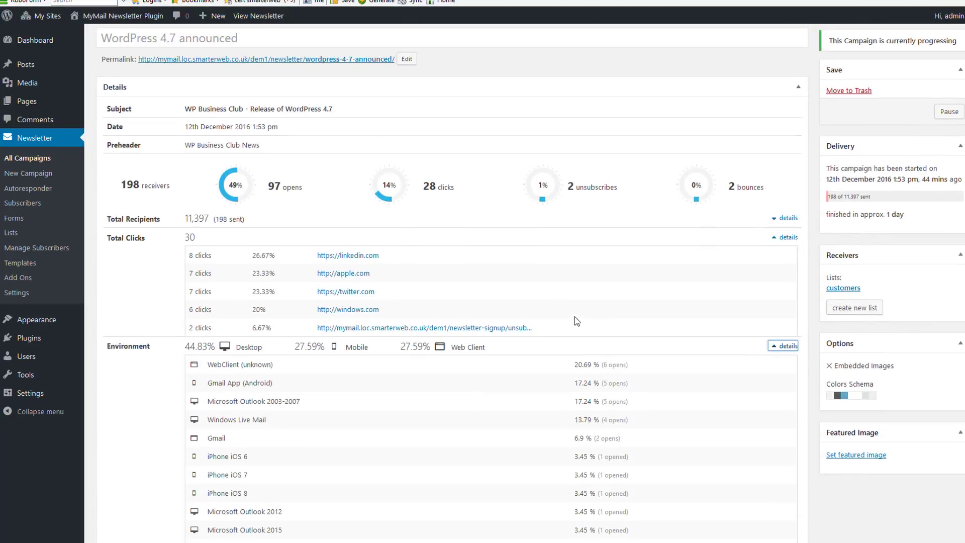
Open the customers list from the newsletter lists and review its rates and activity
{"action": "scroll", "coordinate": [576, 320], "scroll_direction": "up", "scroll_amount": 2}
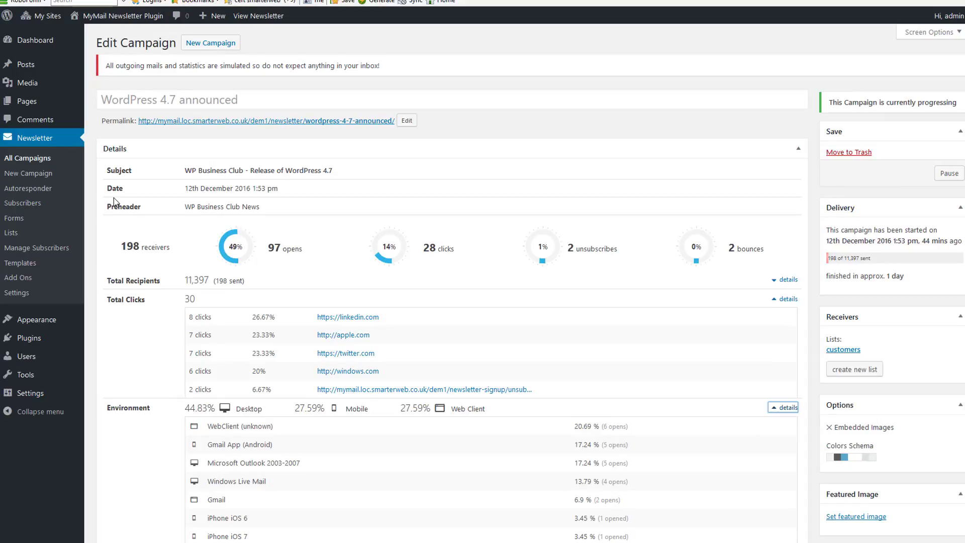
{"action": "left_click", "coordinate": [13, 238]}
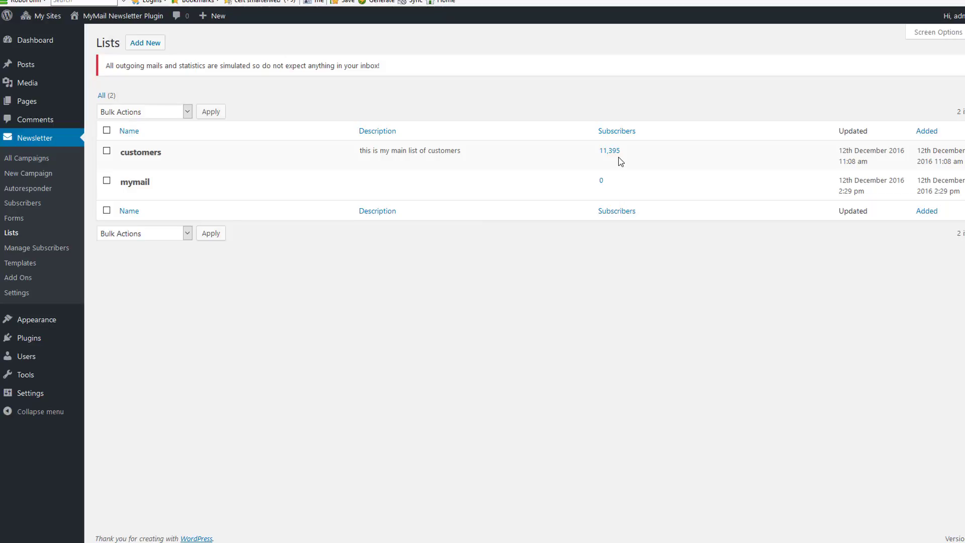
{"action": "left_click", "coordinate": [141, 156]}
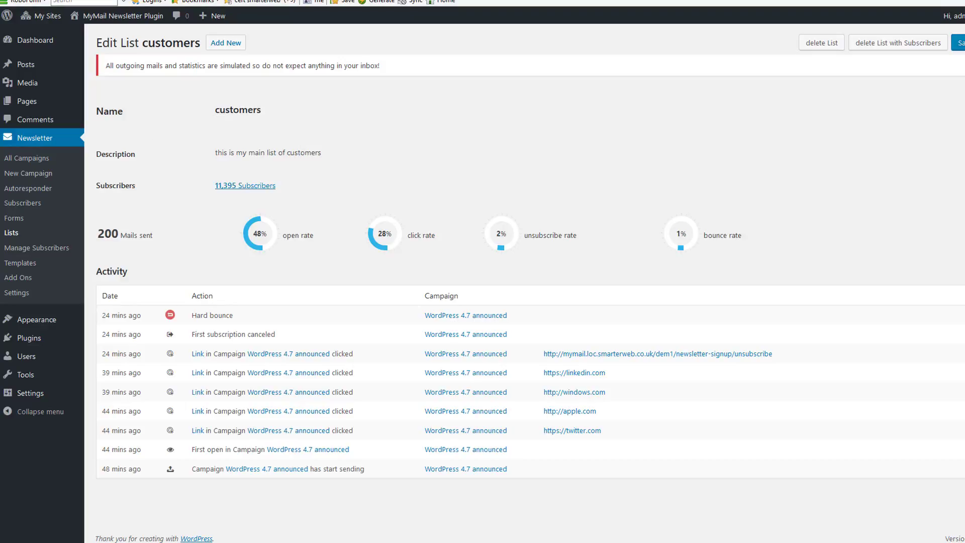
Open the subscriber import page, switch to Excel and load the recent mymail-demo file as delimited text
{"action": "left_click", "coordinate": [60, 248]}
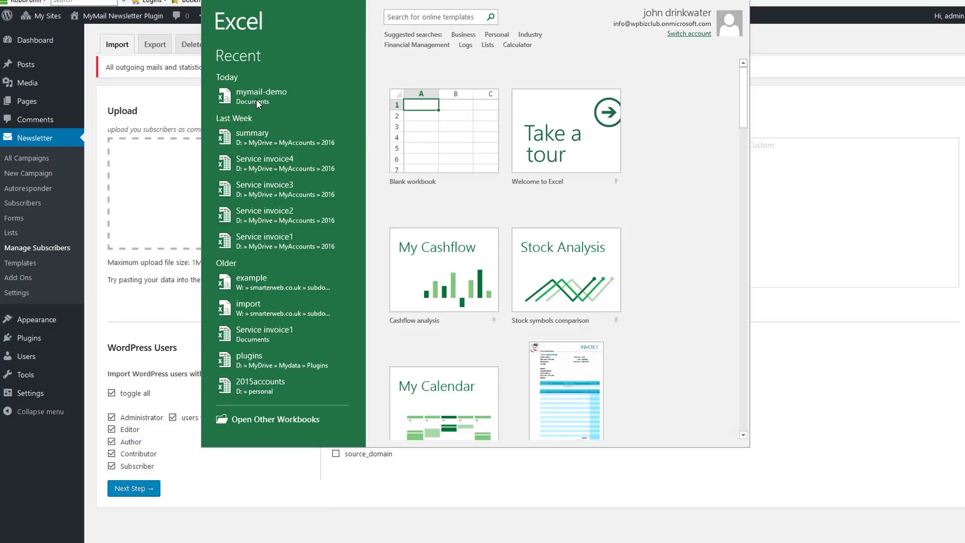
{"action": "left_click", "coordinate": [256, 99]}
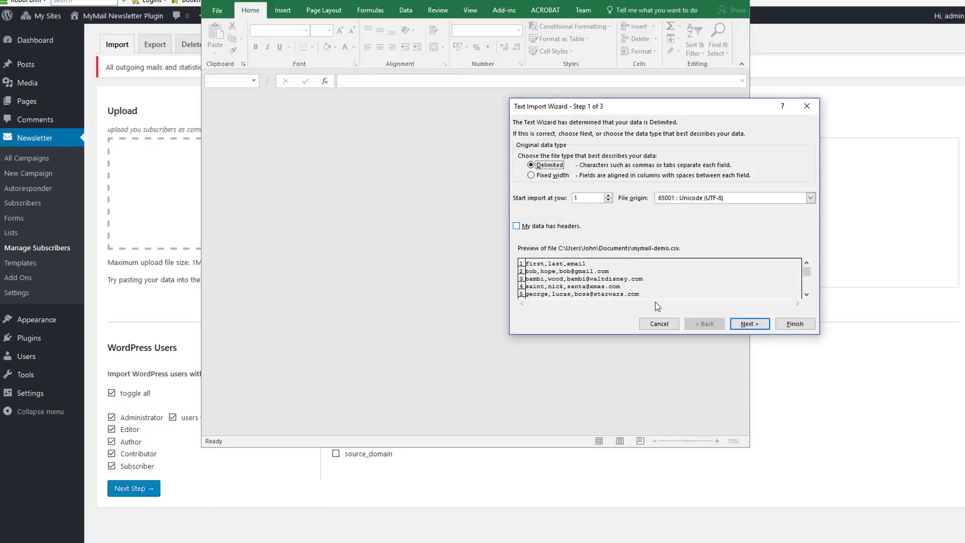
{"action": "left_click", "coordinate": [747, 324]}
{"action": "left_click", "coordinate": [788, 324]}
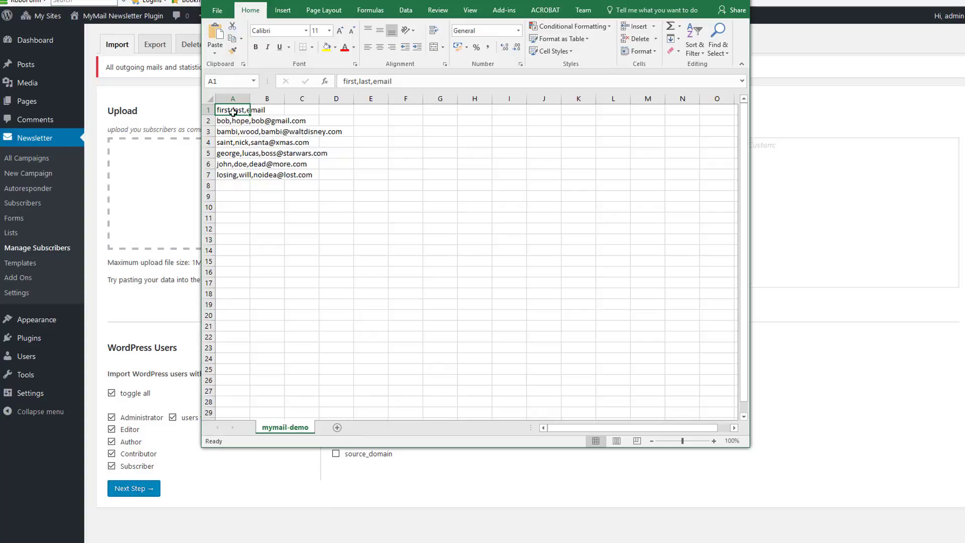
{"action": "type", "text": "first"}
{"action": "key", "text": "Tab"}
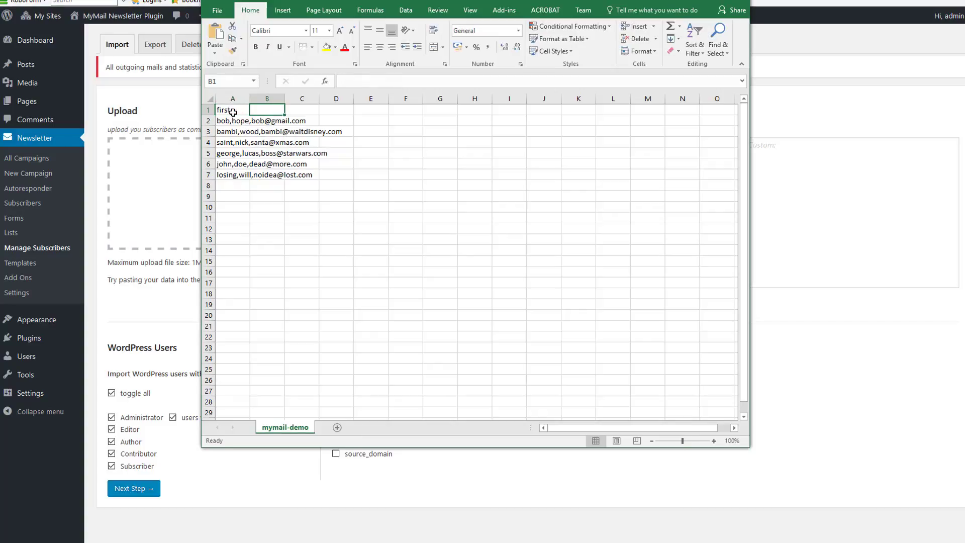
{"action": "left_click", "coordinate": [738, 0]}
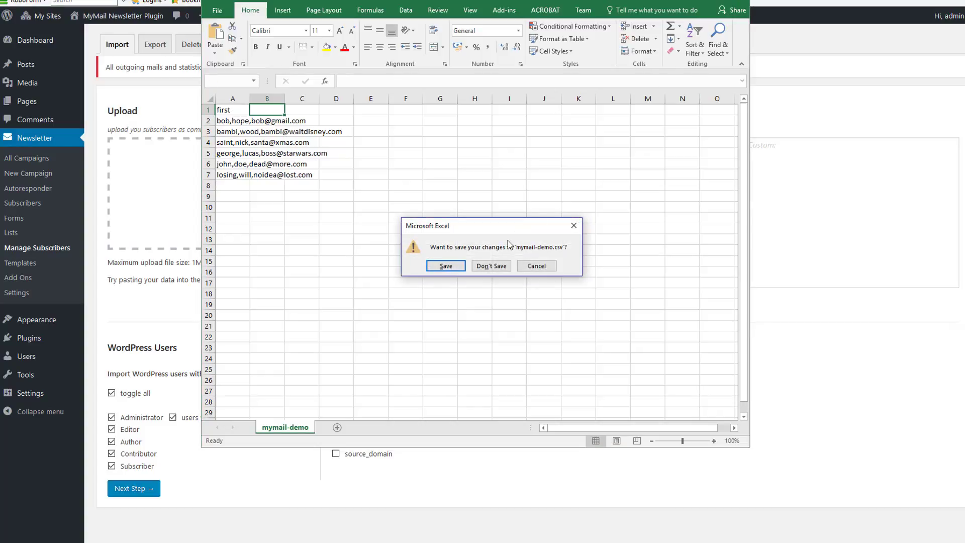
{"action": "left_click", "coordinate": [491, 266]}
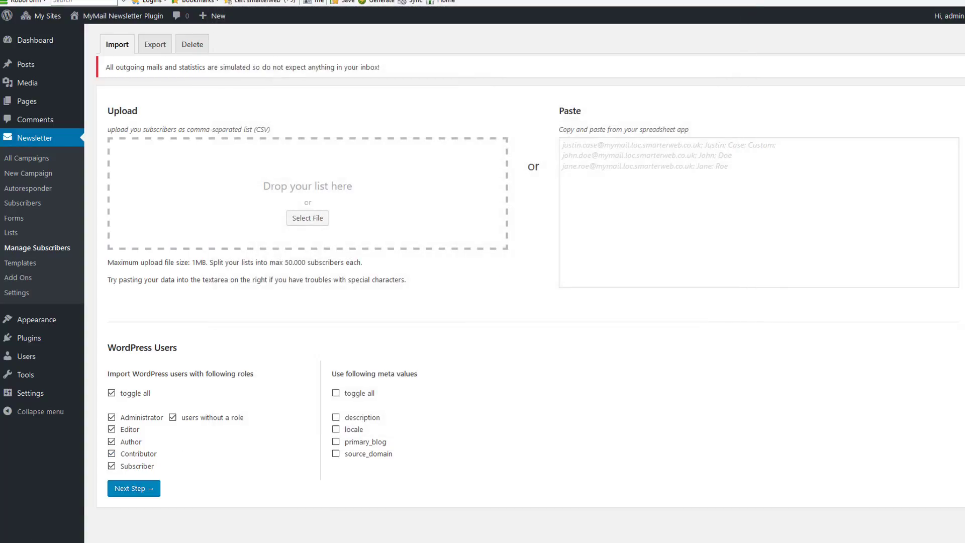
Reopen the recent mymail-demo.csv in Excel as delimited text, using only the comma as delimiter and the General column format
{"action": "key", "text": "super"}
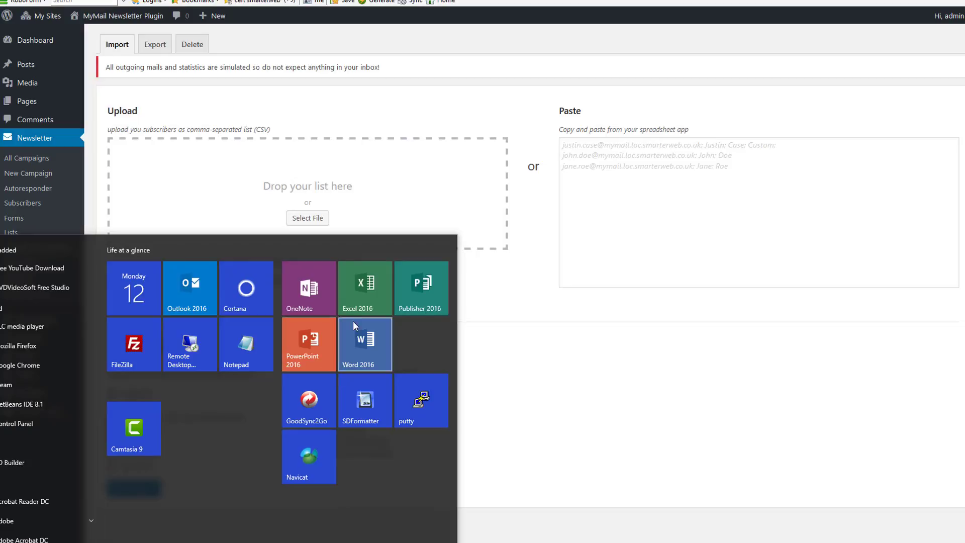
{"action": "left_click", "coordinate": [355, 294]}
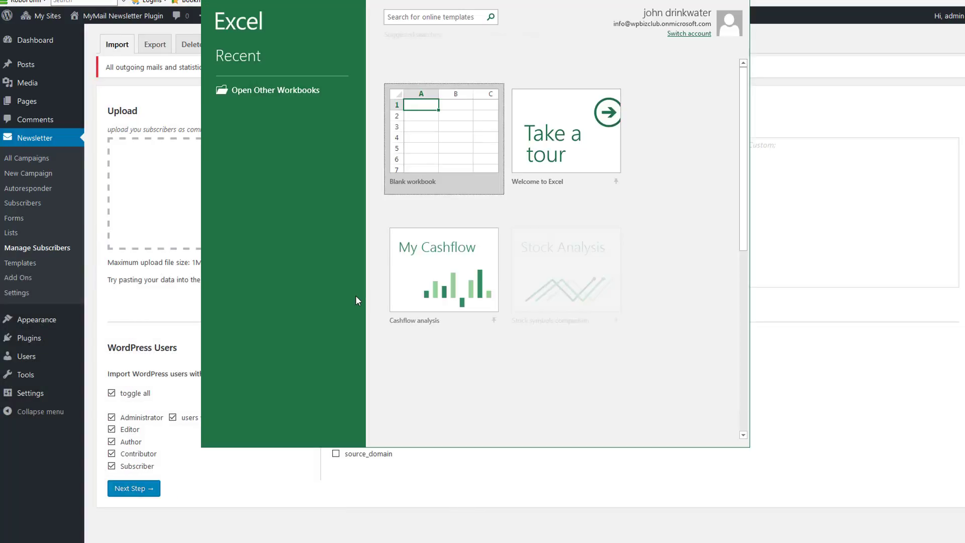
{"action": "left_click", "coordinate": [267, 95]}
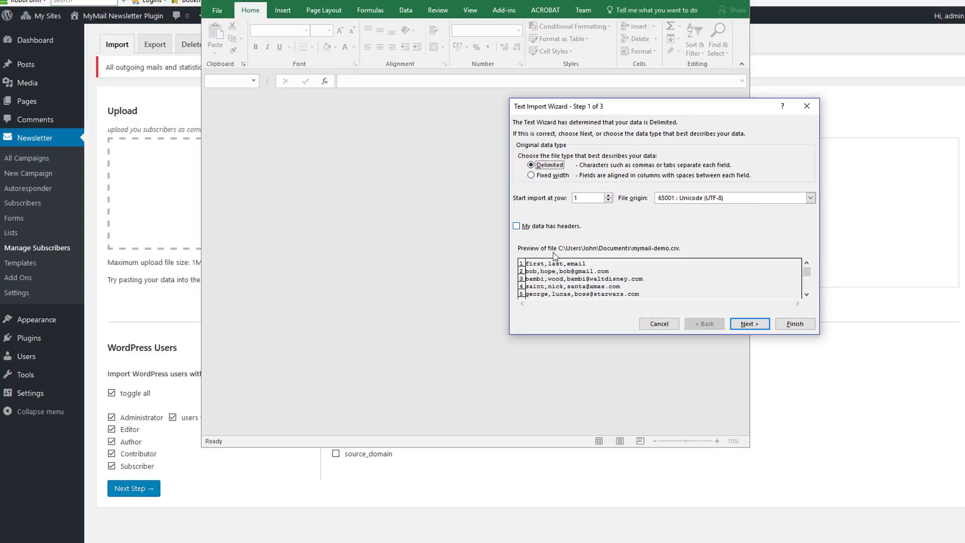
{"action": "left_click", "coordinate": [747, 324]}
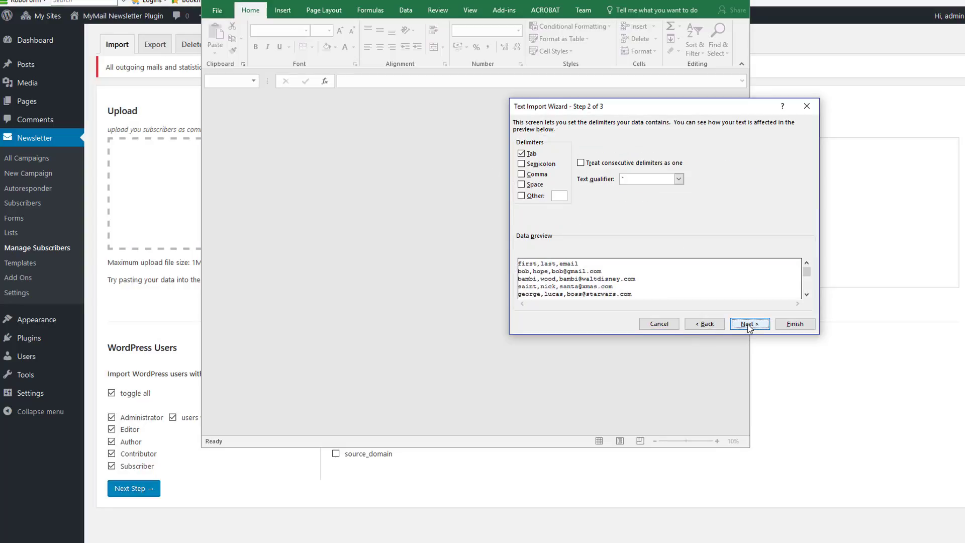
{"action": "left_click", "coordinate": [521, 174]}
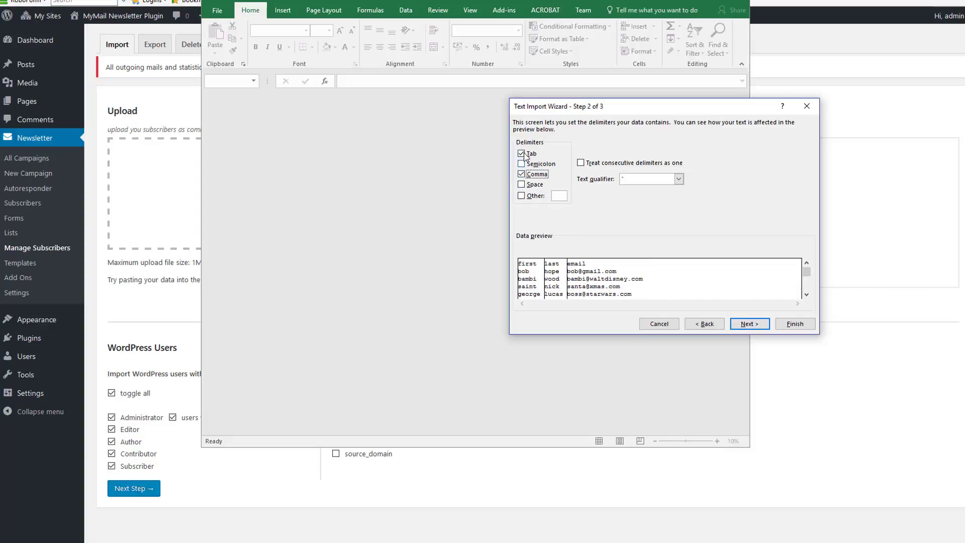
{"action": "left_click", "coordinate": [521, 153]}
{"action": "left_click", "coordinate": [745, 324]}
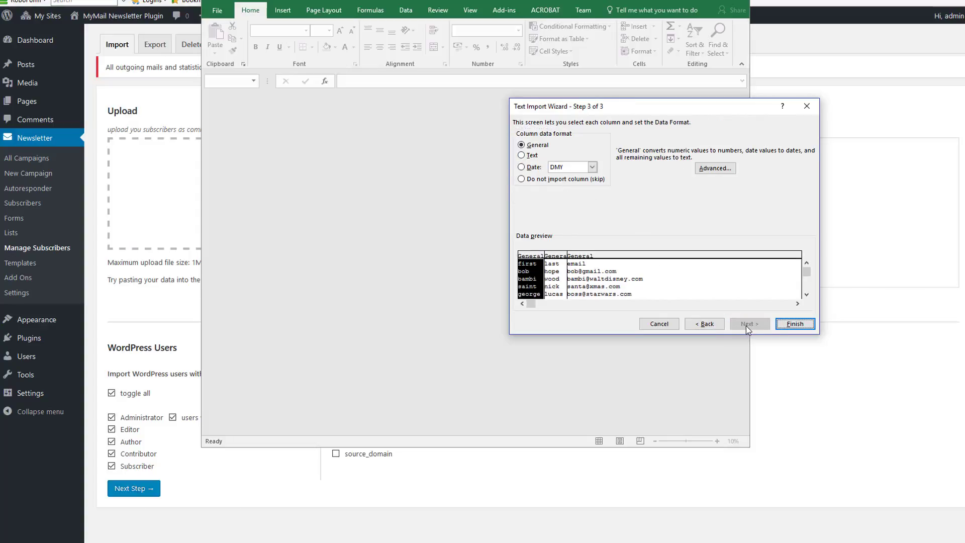
{"action": "left_click", "coordinate": [794, 324]}
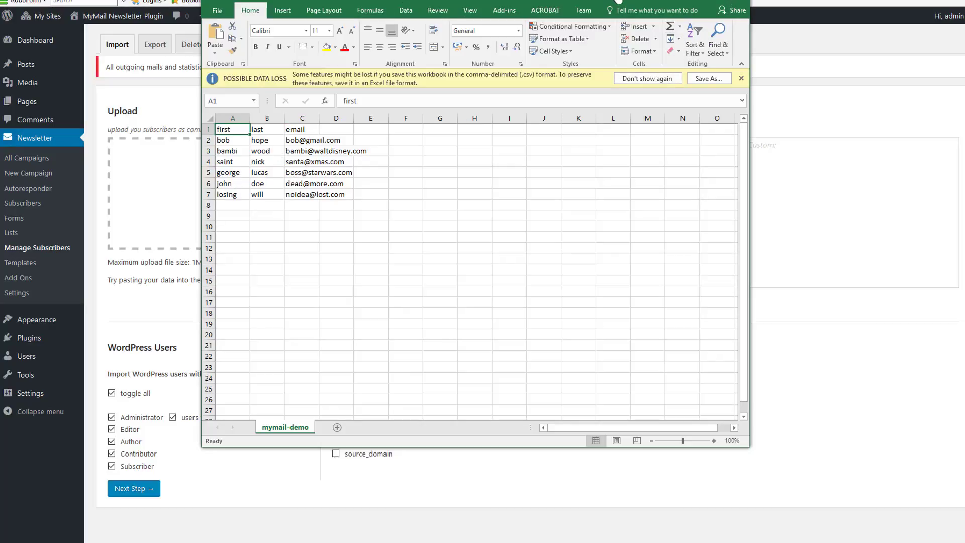
Upload the subscriber list file to the MyMail importer, keeping its first column as Email and the second as Ignore column
{"action": "left_click_drag", "start_coordinate": [615, 0], "coordinate": [0, 100]}
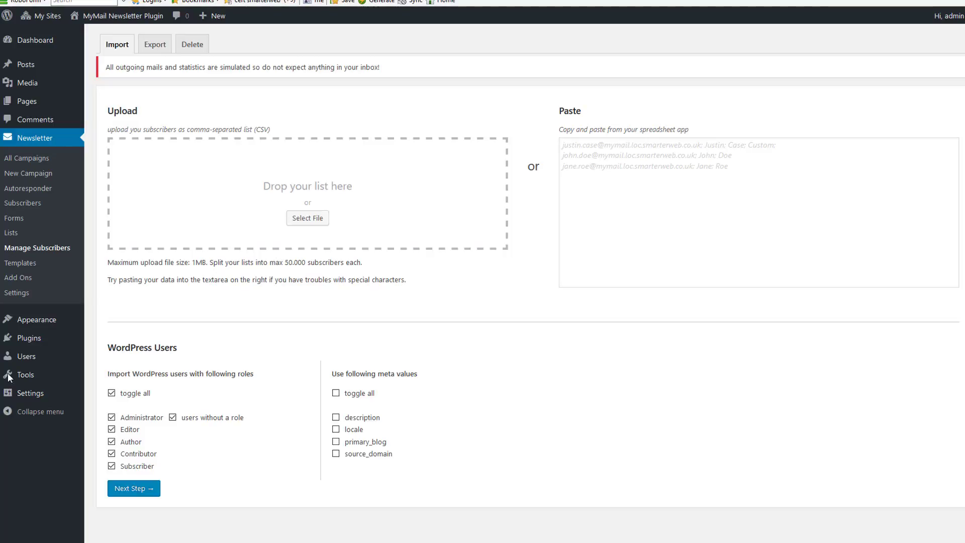
{"action": "left_click_drag", "start_coordinate": [8, 373], "coordinate": [342, 206]}
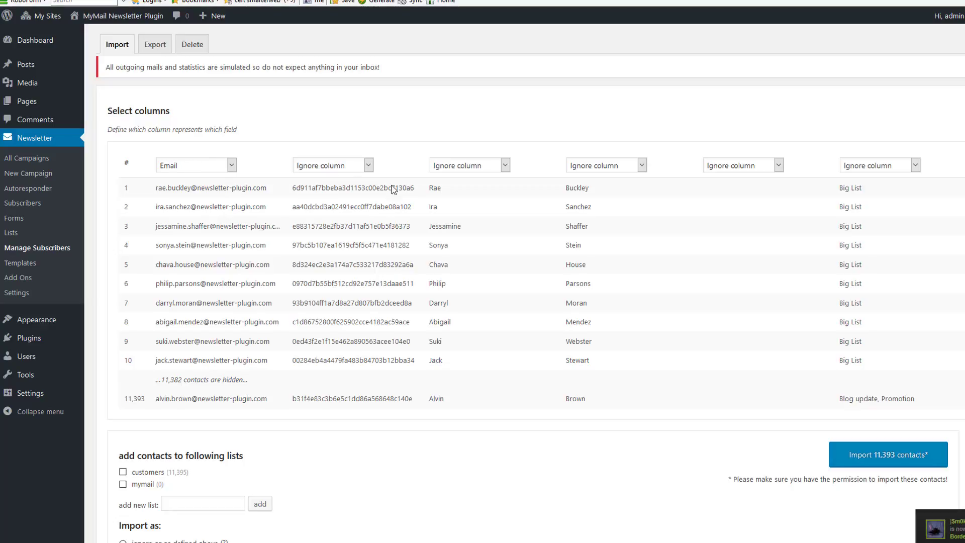
{"action": "left_click", "coordinate": [215, 167]}
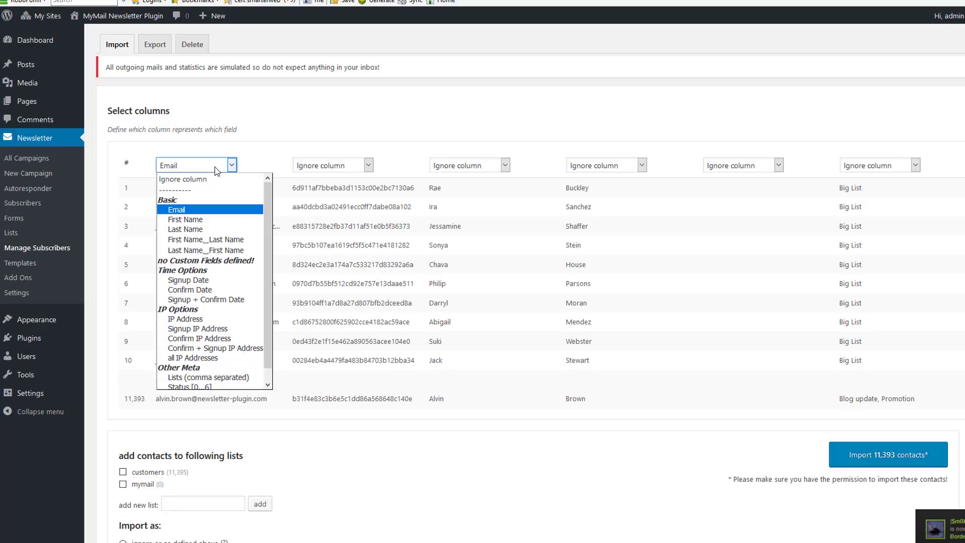
{"action": "left_click", "coordinate": [216, 169]}
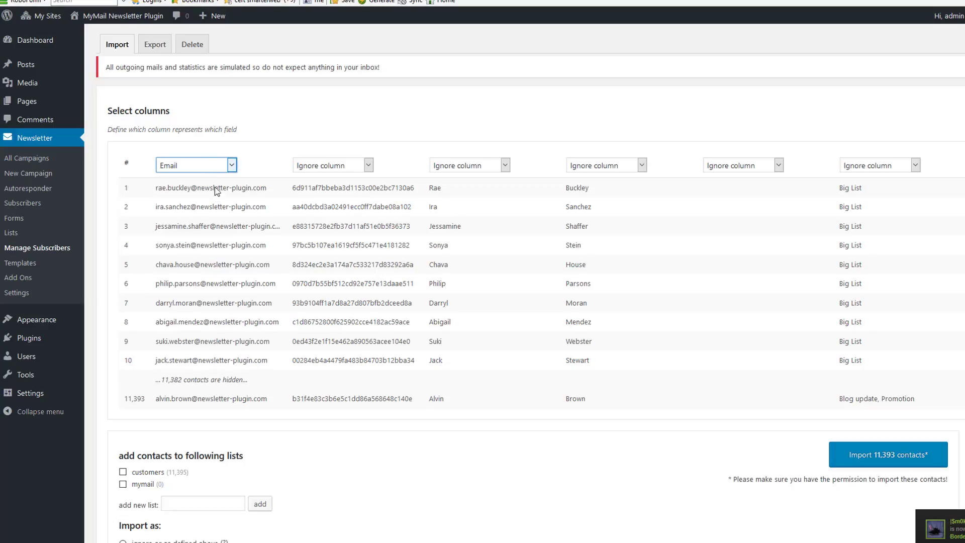
{"action": "left_click", "coordinate": [349, 168]}
{"action": "left_click", "coordinate": [343, 173]}
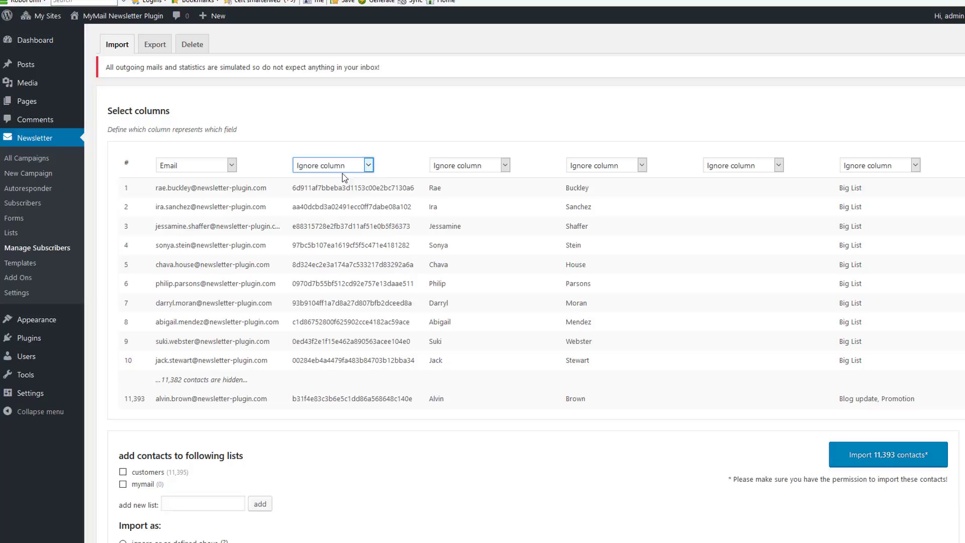
Map the third column to First Name and the fourth to Last Name, and review the import options
{"action": "left_click", "coordinate": [469, 169]}
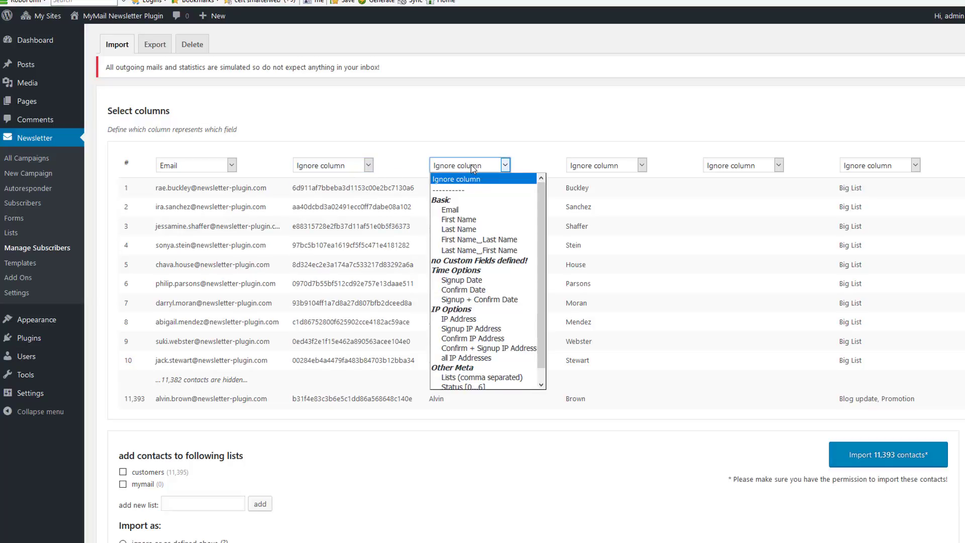
{"action": "left_click", "coordinate": [470, 221]}
{"action": "left_click", "coordinate": [578, 170]}
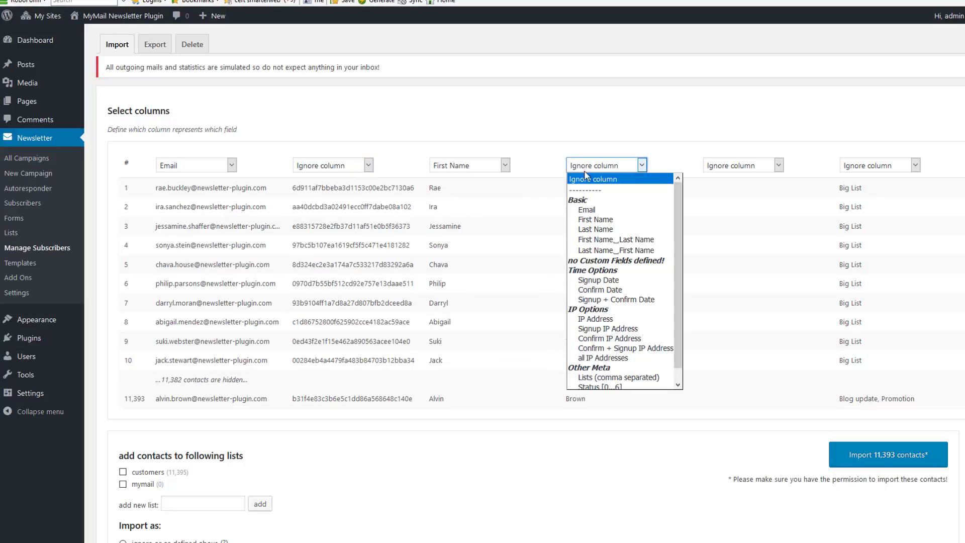
{"action": "left_click", "coordinate": [600, 229]}
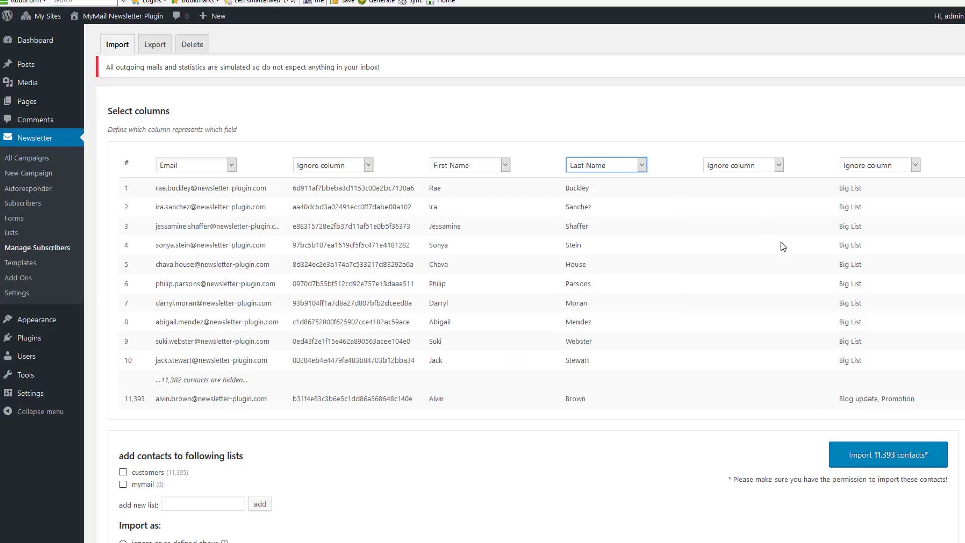
{"action": "scroll", "coordinate": [545, 404], "scroll_direction": "down", "scroll_amount": 5}
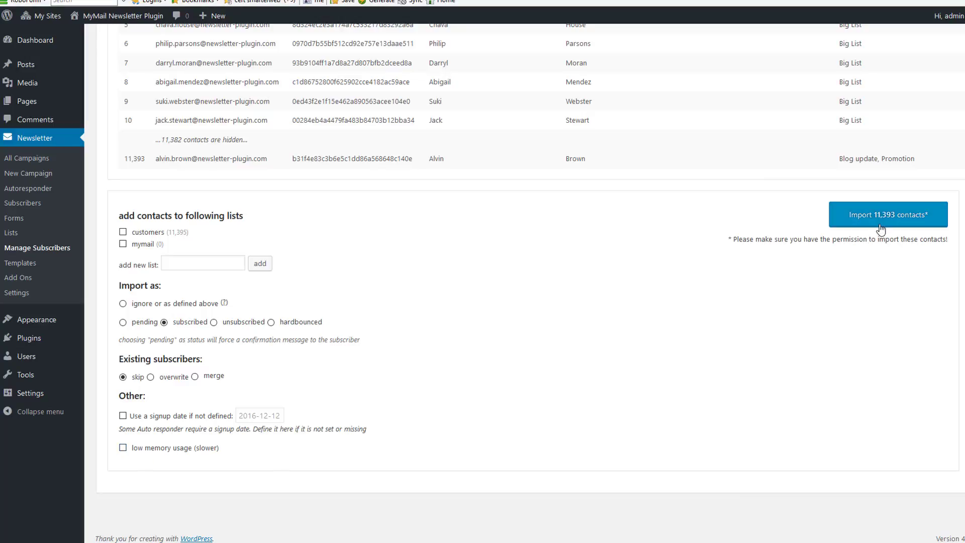
{"action": "scroll", "coordinate": [878, 222], "scroll_direction": "up", "scroll_amount": 5}
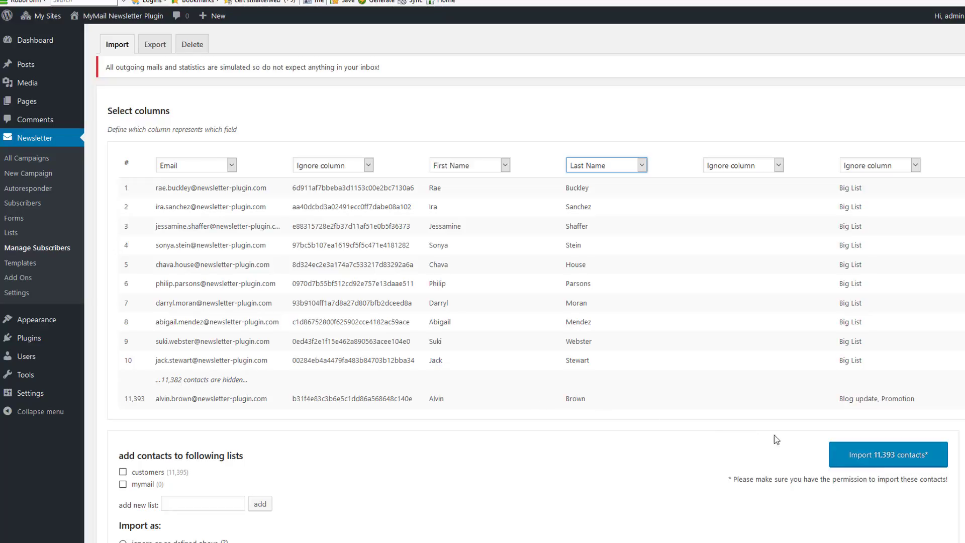
Open the subscriber export page and inspect the available output formats
{"action": "left_click", "coordinate": [160, 48]}
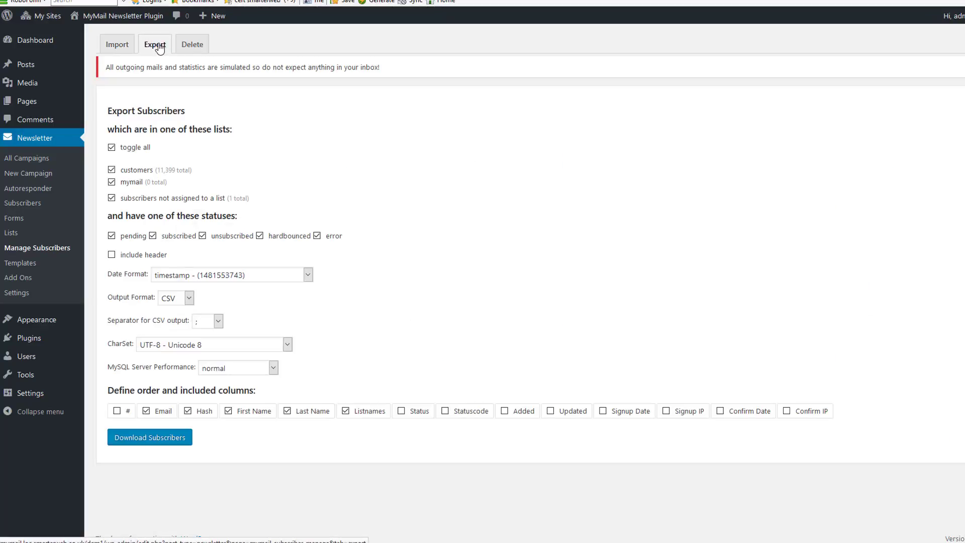
{"action": "left_click", "coordinate": [189, 299]}
{"action": "left_click", "coordinate": [189, 300]}
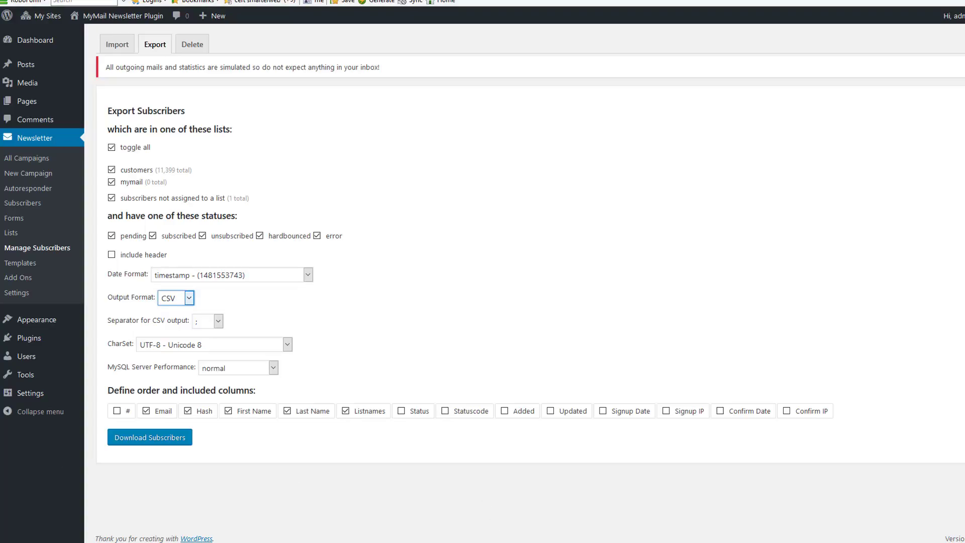
Switch to the Outlook inbox to view the MyMail test email, and return to the newsletter campaigns list
{"action": "left_click", "coordinate": [456, 542]}
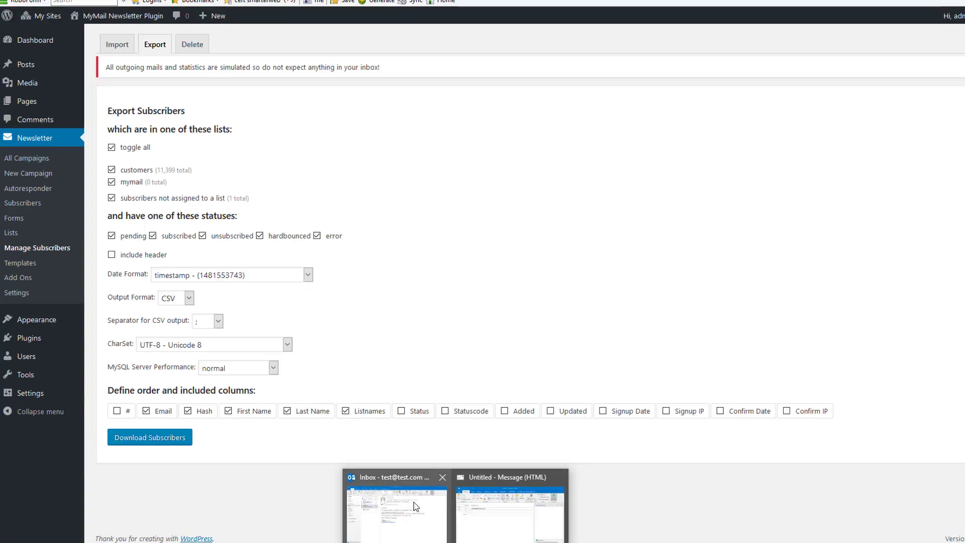
{"action": "mouse_move", "coordinate": [414, 501]}
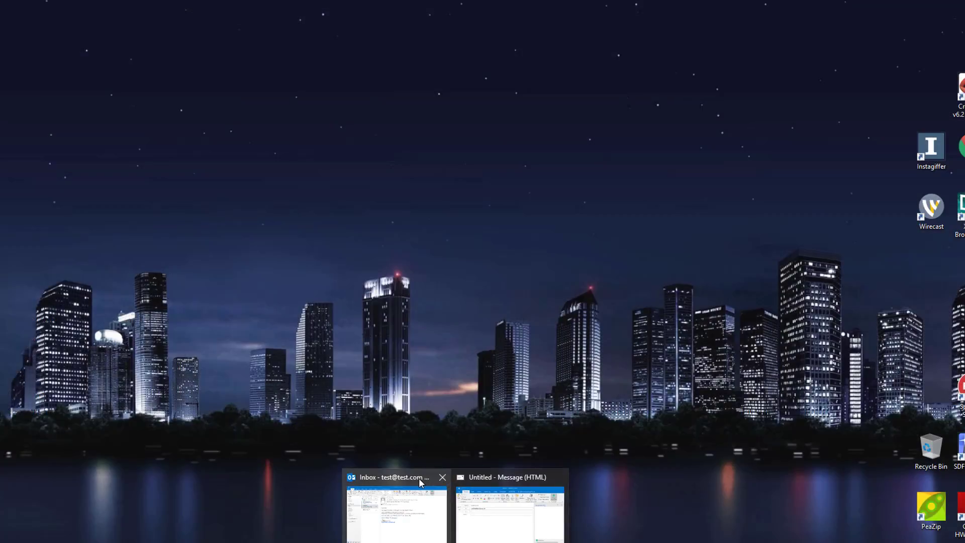
{"action": "left_click", "coordinate": [420, 480]}
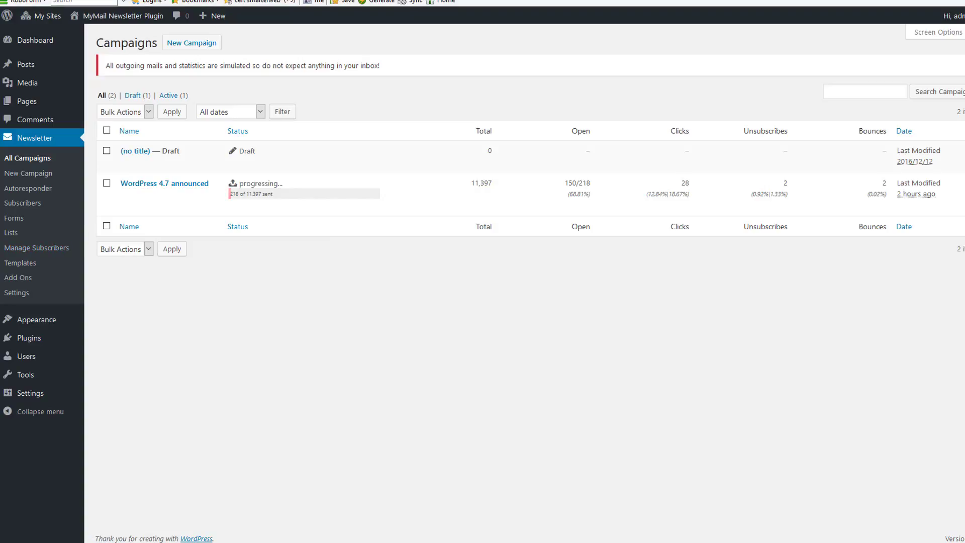
{"action": "left_click_drag", "start_coordinate": [442, 1], "coordinate": [477, 0]}
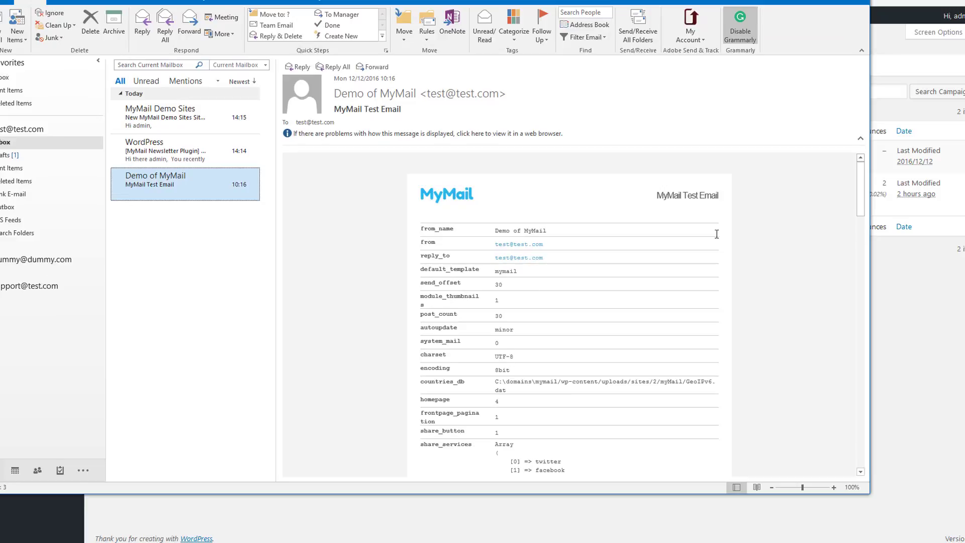
{"action": "left_click", "coordinate": [908, 328]}
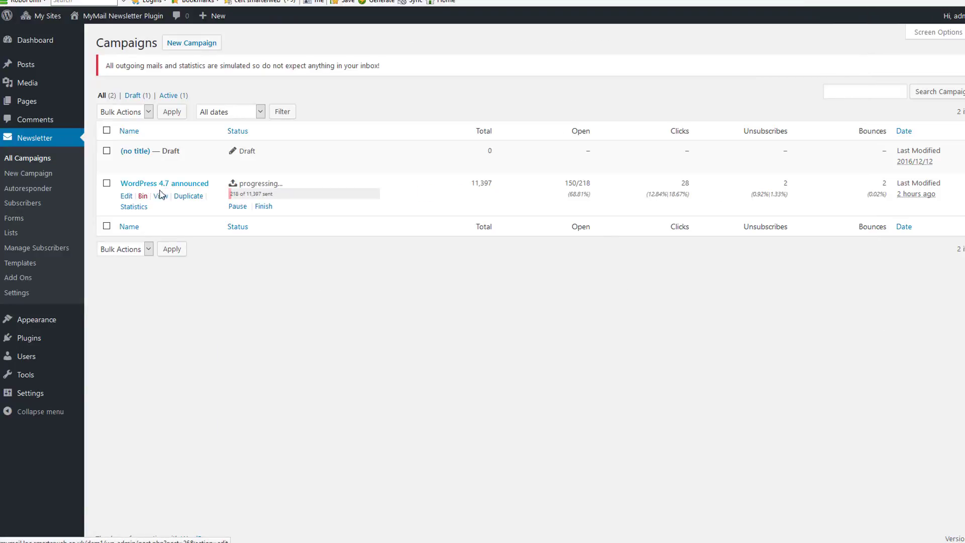
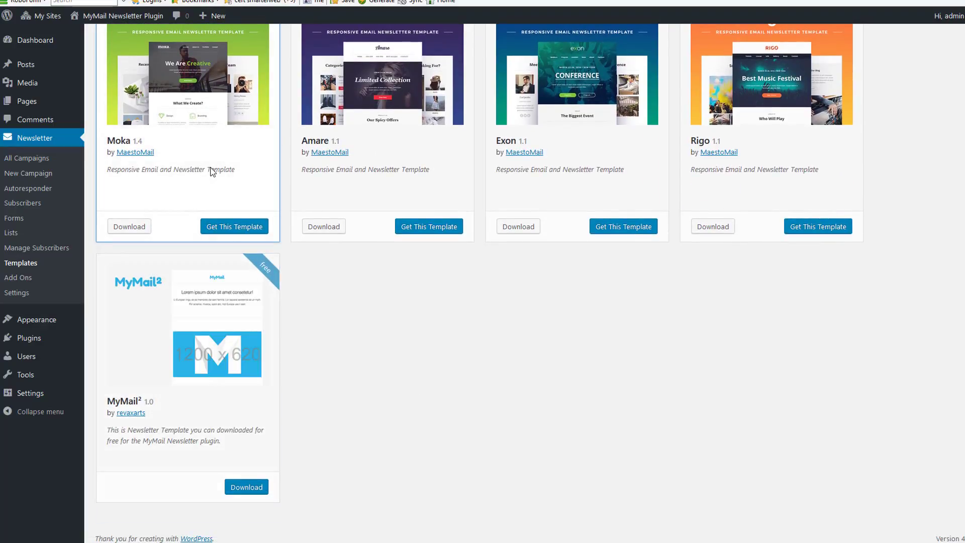
Browse the available newsletter templates and read the Letterpress template's description
{"action": "scroll", "coordinate": [211, 173], "scroll_direction": "up", "scroll_amount": 10}
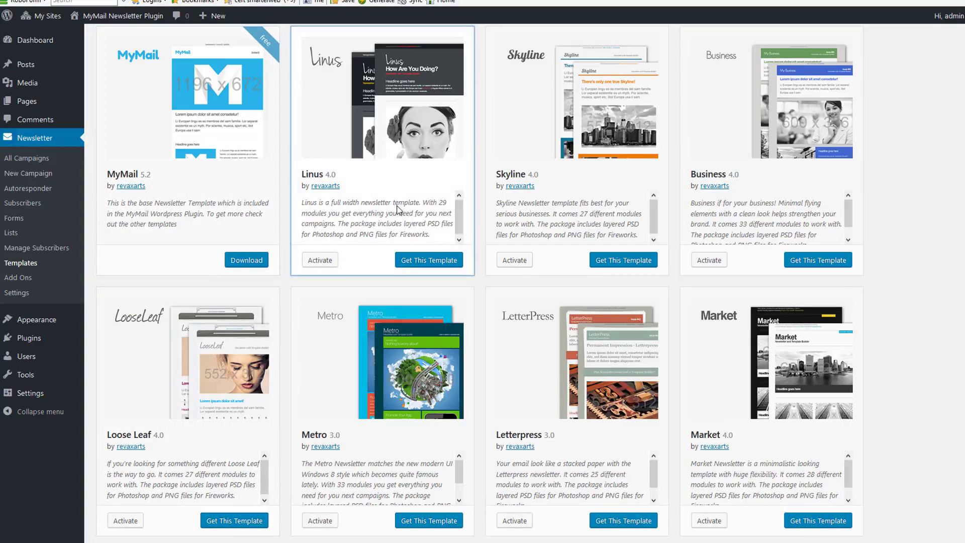
{"action": "scroll", "coordinate": [558, 342], "scroll_direction": "down", "scroll_amount": 3}
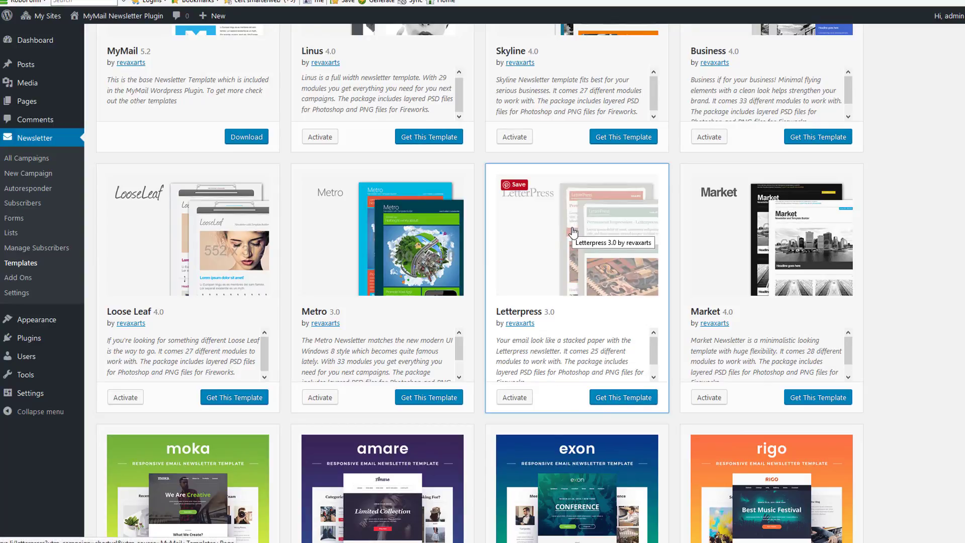
{"action": "scroll", "coordinate": [573, 232], "scroll_direction": "down", "scroll_amount": 3}
{"action": "scroll", "coordinate": [573, 232], "scroll_direction": "down", "scroll_amount": 2}
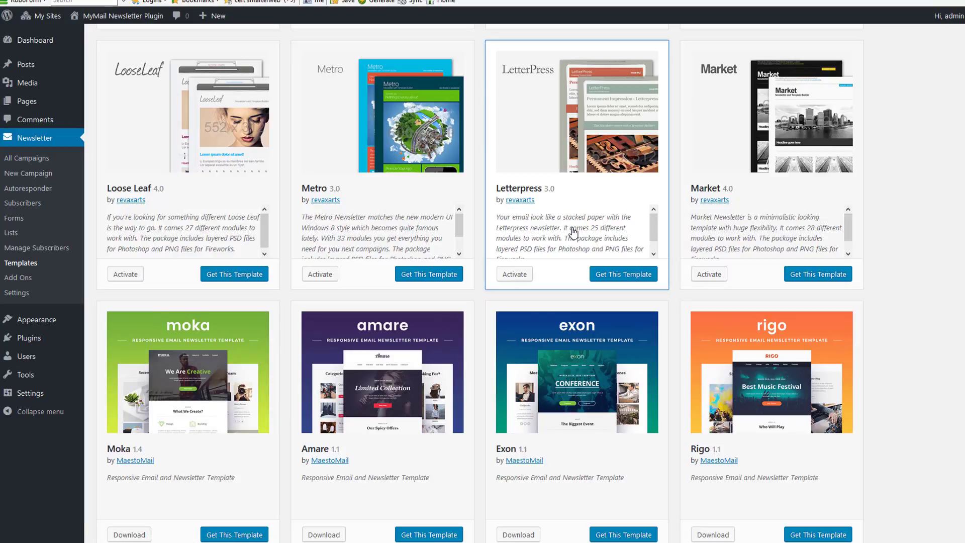
{"action": "scroll", "coordinate": [574, 232], "scroll_direction": "down", "scroll_amount": 1}
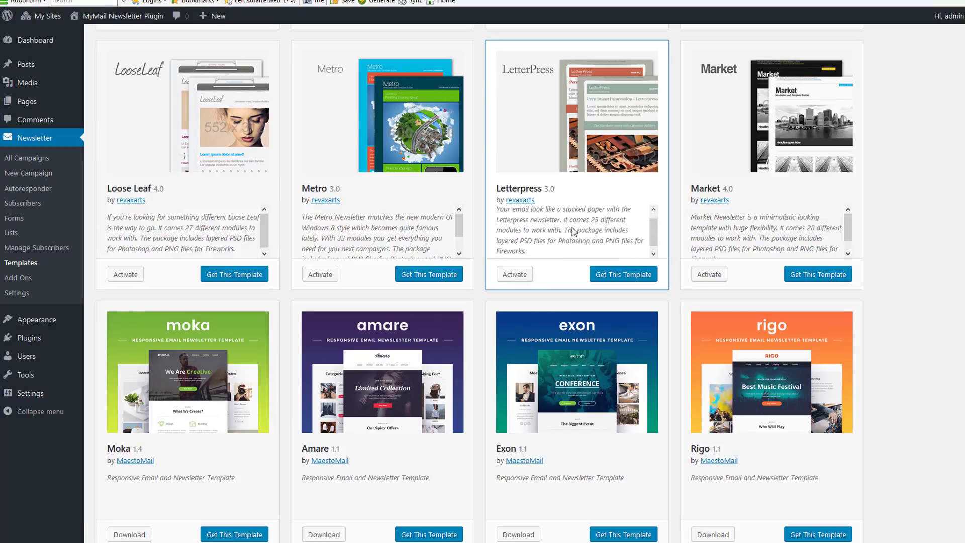
{"action": "scroll", "coordinate": [574, 232], "scroll_direction": "up", "scroll_amount": 1}
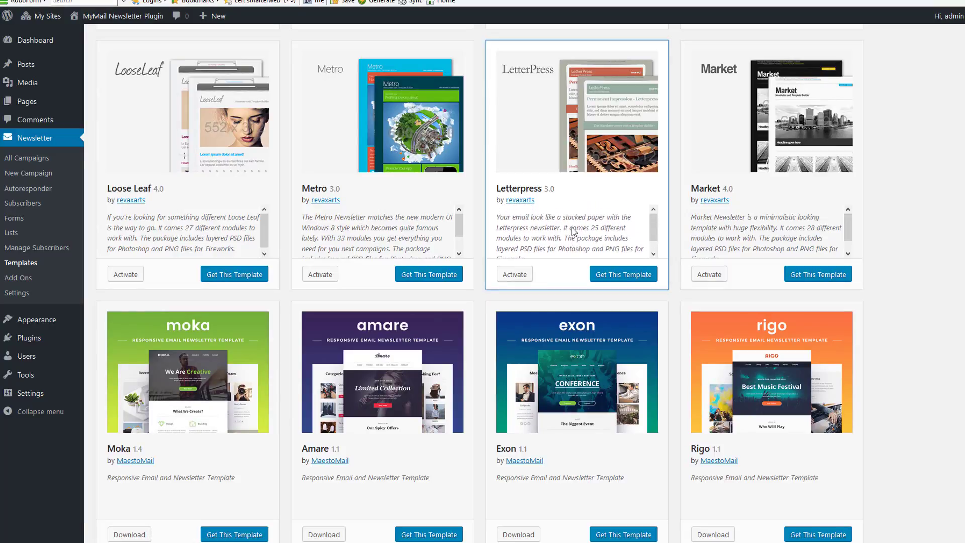
Open the newsletter add-ons page and look over the available integrations, including Layered Popups for WordPress
{"action": "left_click", "coordinate": [19, 280]}
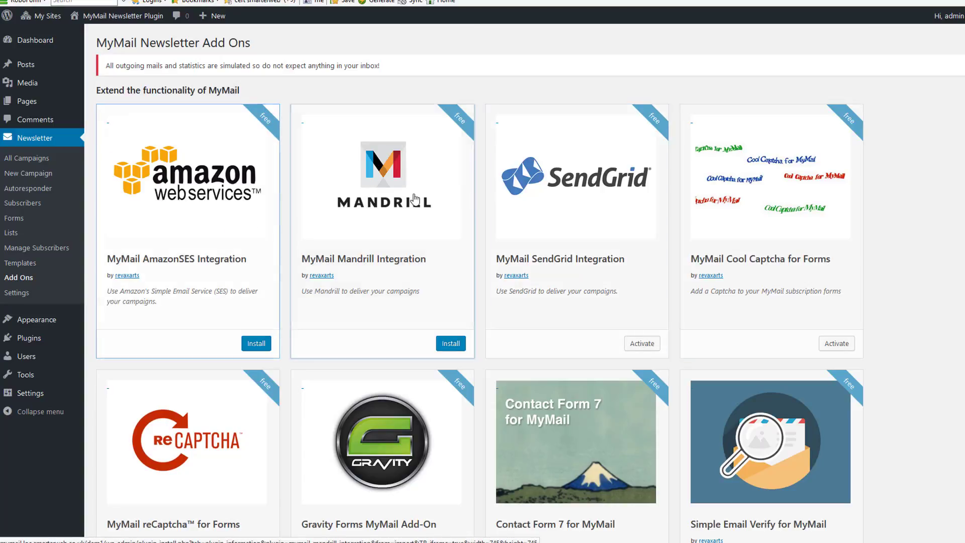
{"action": "scroll", "coordinate": [834, 231], "scroll_direction": "down", "scroll_amount": 8}
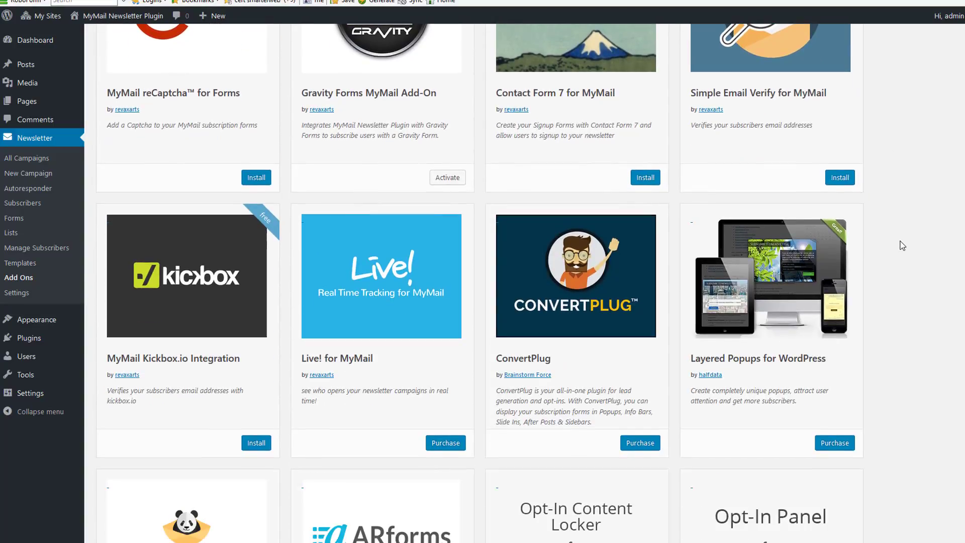
{"action": "scroll", "coordinate": [902, 245], "scroll_direction": "down", "scroll_amount": 5}
{"action": "scroll", "coordinate": [894, 247], "scroll_direction": "up", "scroll_amount": 5}
{"action": "scroll", "coordinate": [879, 248], "scroll_direction": "down", "scroll_amount": 2}
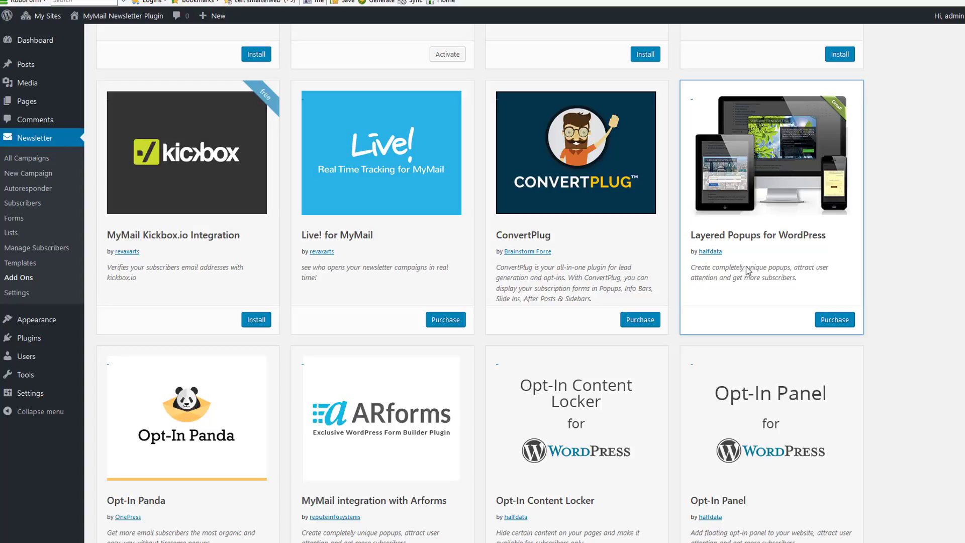
{"action": "scroll", "coordinate": [746, 270], "scroll_direction": "down", "scroll_amount": 1}
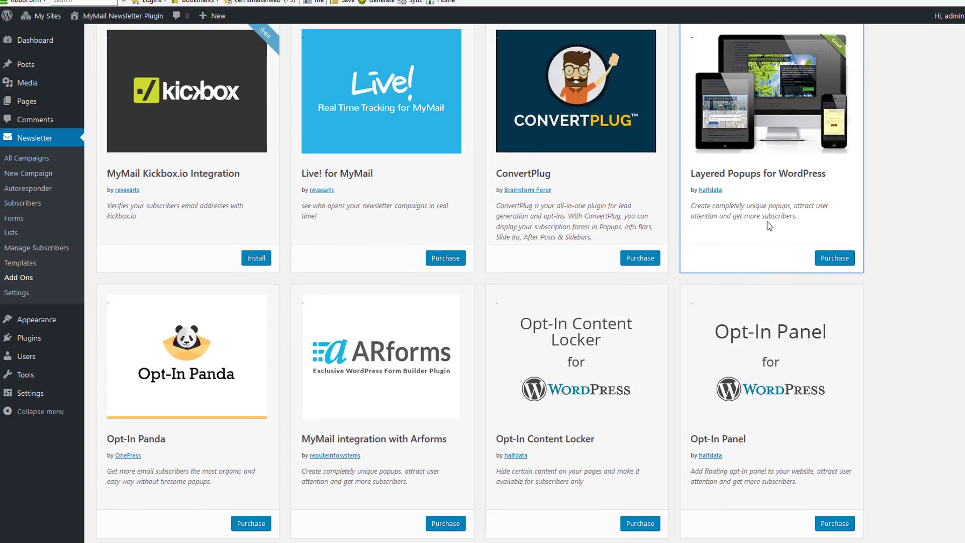
{"action": "scroll", "coordinate": [748, 270], "scroll_direction": "up", "scroll_amount": 3}
{"action": "scroll", "coordinate": [761, 274], "scroll_direction": "up", "scroll_amount": 7}
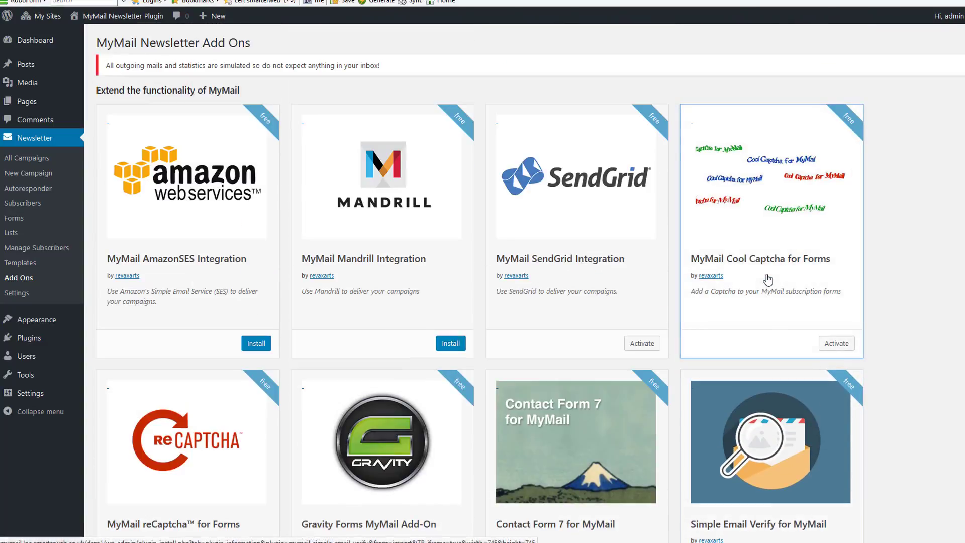
Read the add-on descriptions from the delivery and form integrations through to the analytics add-ons, MyMail Dummy Mailer and MyMail Multi SMTP
{"action": "scroll", "coordinate": [762, 276], "scroll_direction": "down", "scroll_amount": 2}
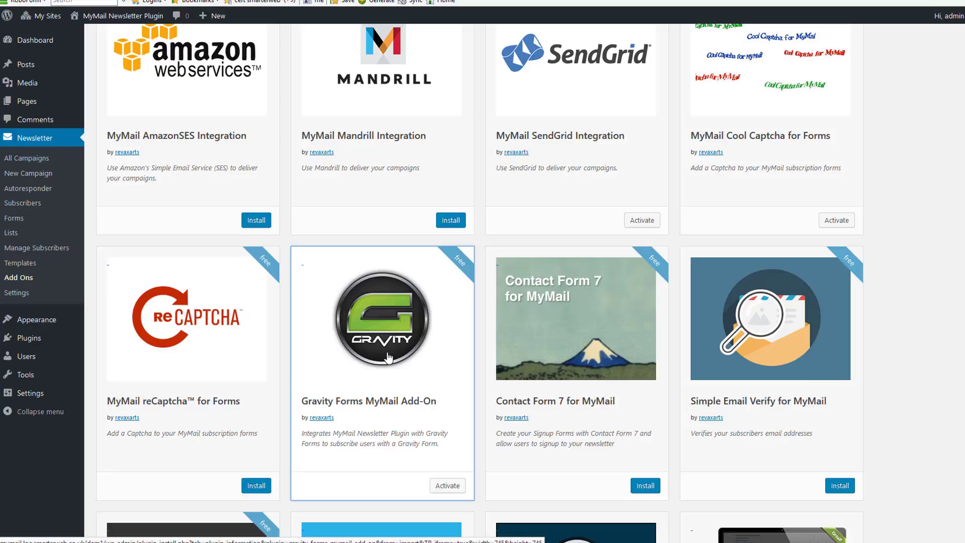
{"action": "scroll", "coordinate": [387, 358], "scroll_direction": "up", "scroll_amount": 1}
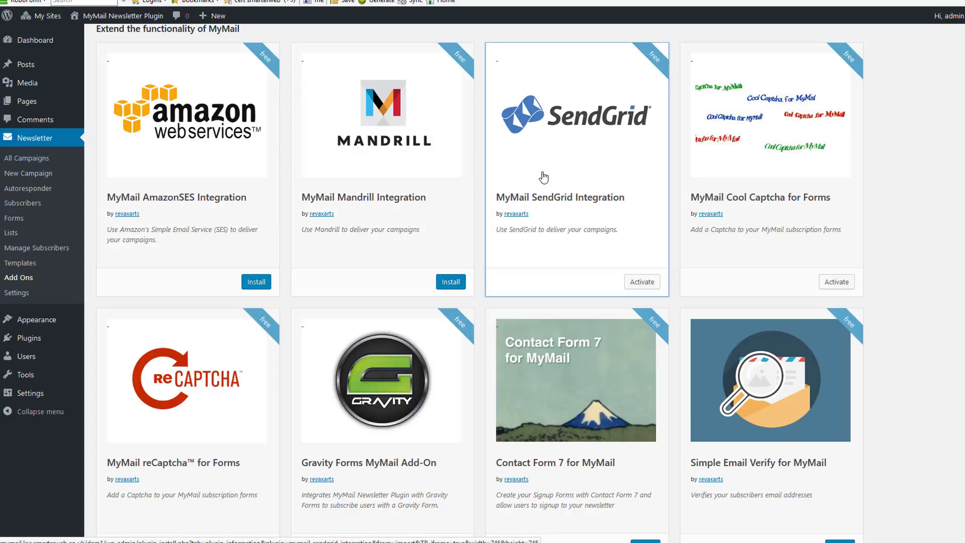
{"action": "scroll", "coordinate": [543, 176], "scroll_direction": "down", "scroll_amount": 1}
{"action": "scroll", "coordinate": [543, 176], "scroll_direction": "down", "scroll_amount": 6}
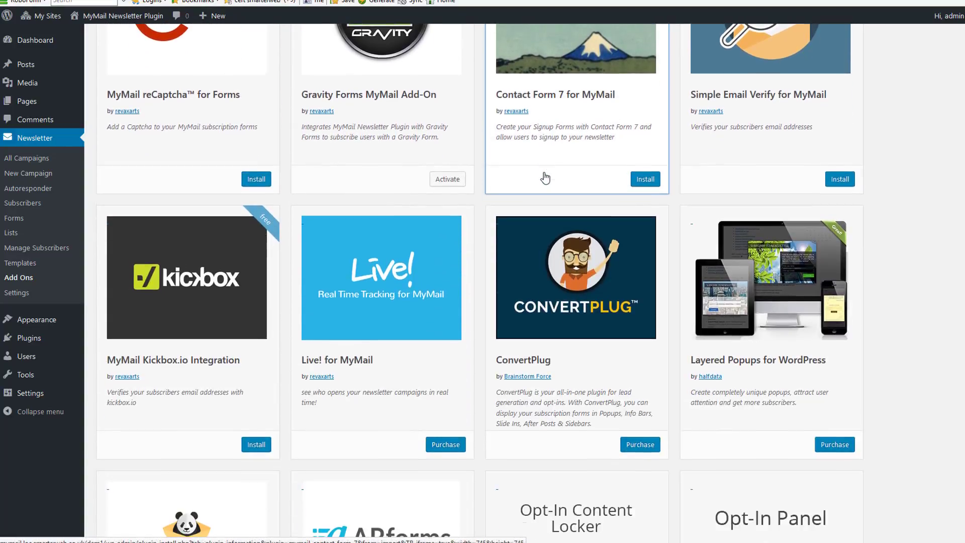
{"action": "scroll", "coordinate": [545, 177], "scroll_direction": "down", "scroll_amount": 4}
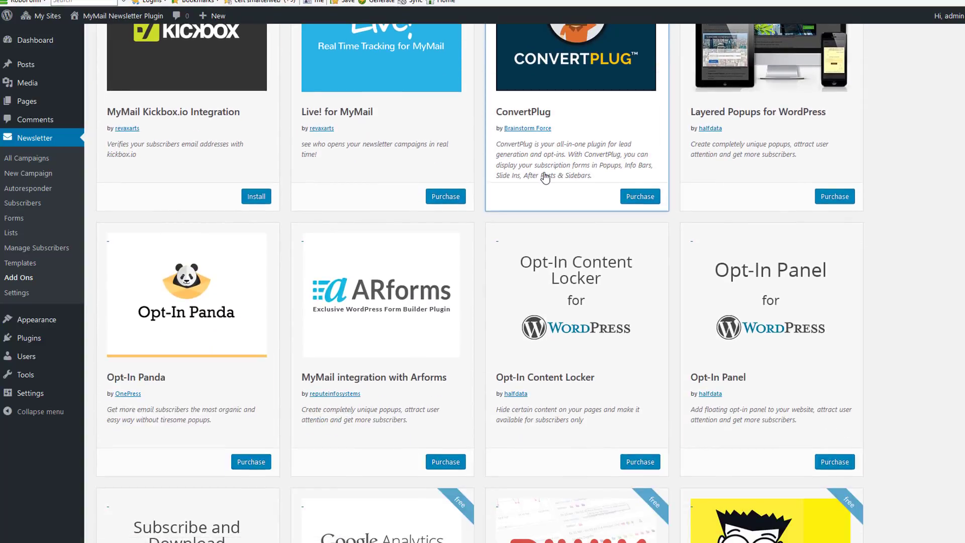
{"action": "scroll", "coordinate": [545, 177], "scroll_direction": "down", "scroll_amount": 6}
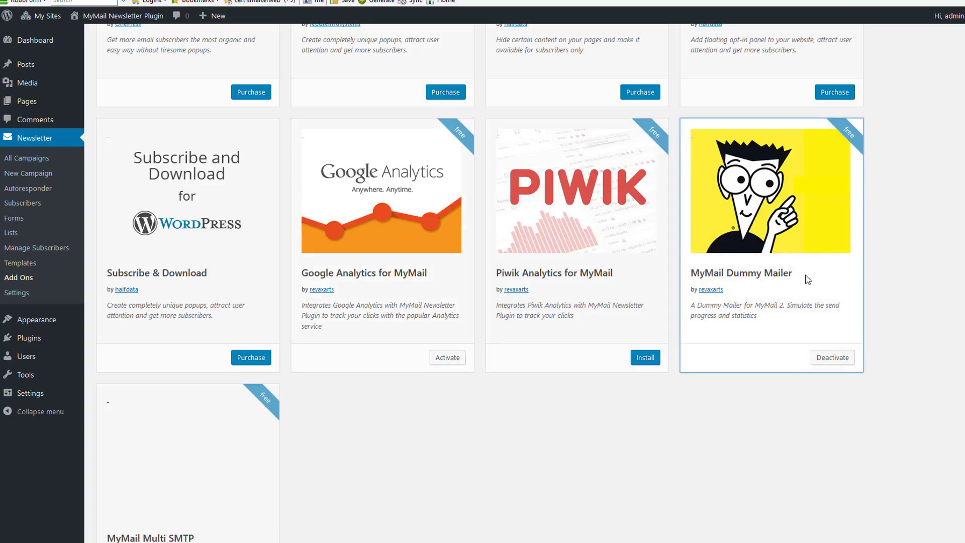
{"action": "scroll", "coordinate": [808, 276], "scroll_direction": "down", "scroll_amount": 1}
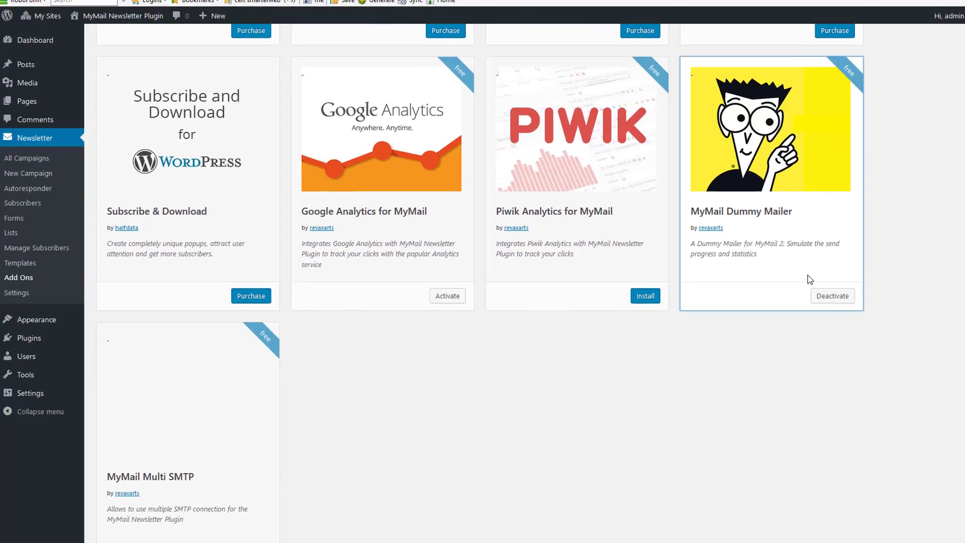
{"action": "scroll", "coordinate": [807, 280], "scroll_direction": "down", "scroll_amount": 2}
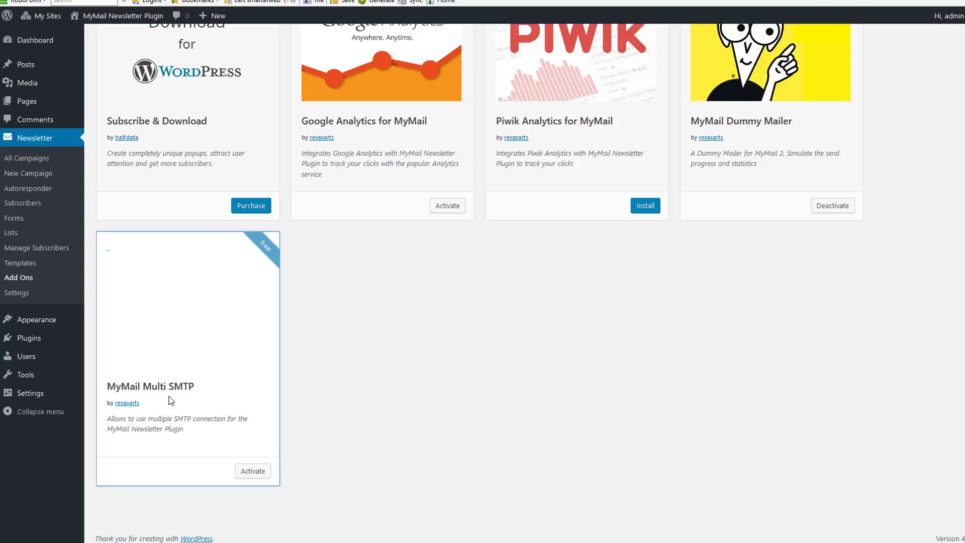
{"action": "scroll", "coordinate": [521, 401], "scroll_direction": "up", "scroll_amount": 15}
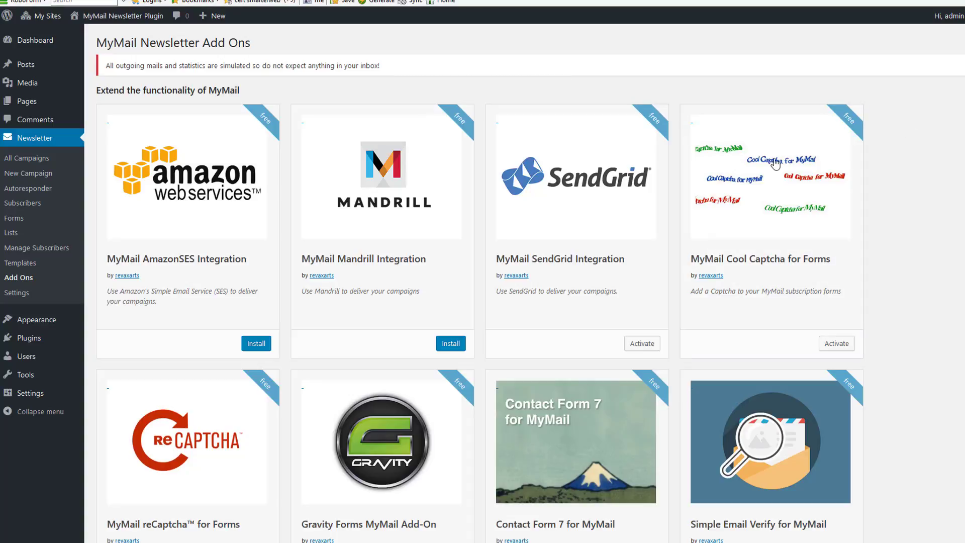
{"action": "mouse_move", "coordinate": [18, 44]}
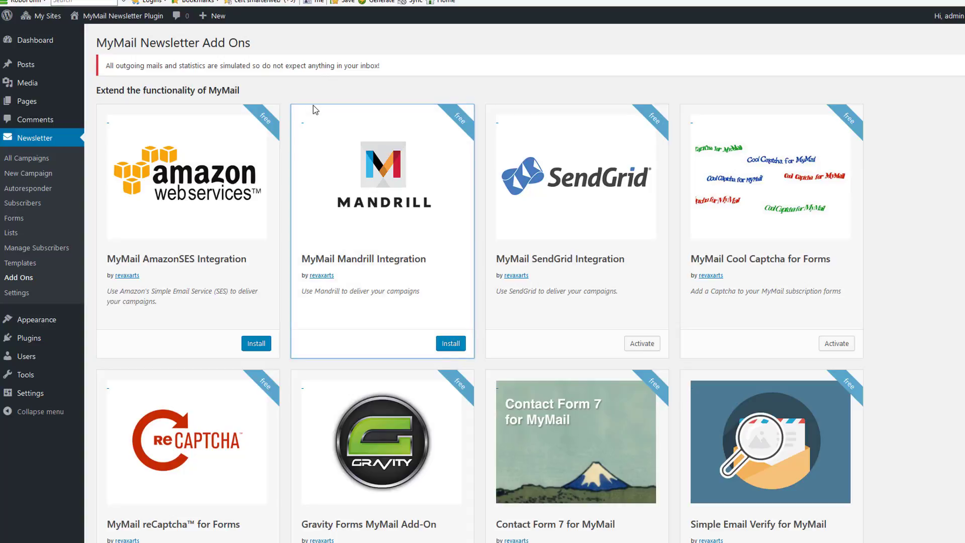
{"action": "scroll", "coordinate": [315, 109], "scroll_direction": "down", "scroll_amount": 3}
{"action": "scroll", "coordinate": [314, 109], "scroll_direction": "up", "scroll_amount": 3}
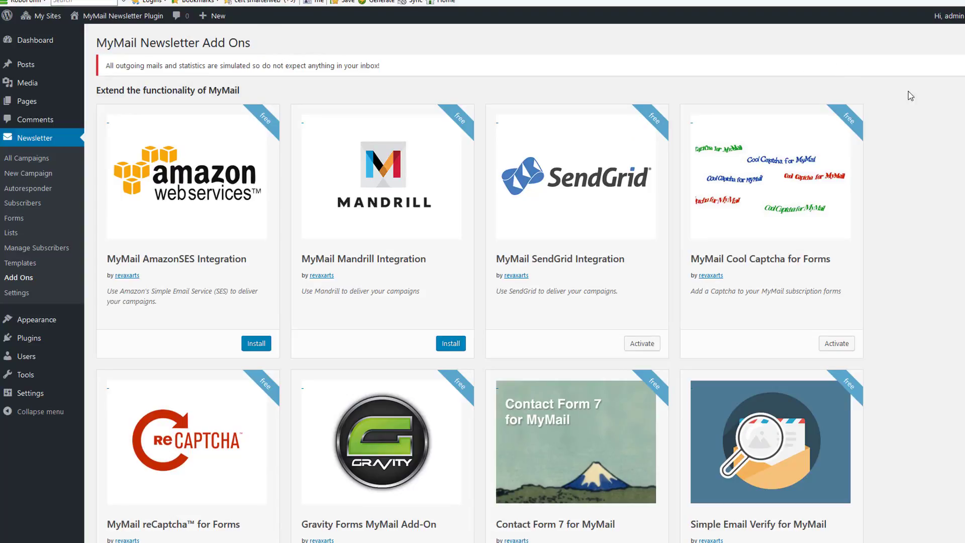
{"action": "scroll", "coordinate": [923, 158], "scroll_direction": "down", "scroll_amount": 2}
{"action": "scroll", "coordinate": [923, 158], "scroll_direction": "up", "scroll_amount": 2}
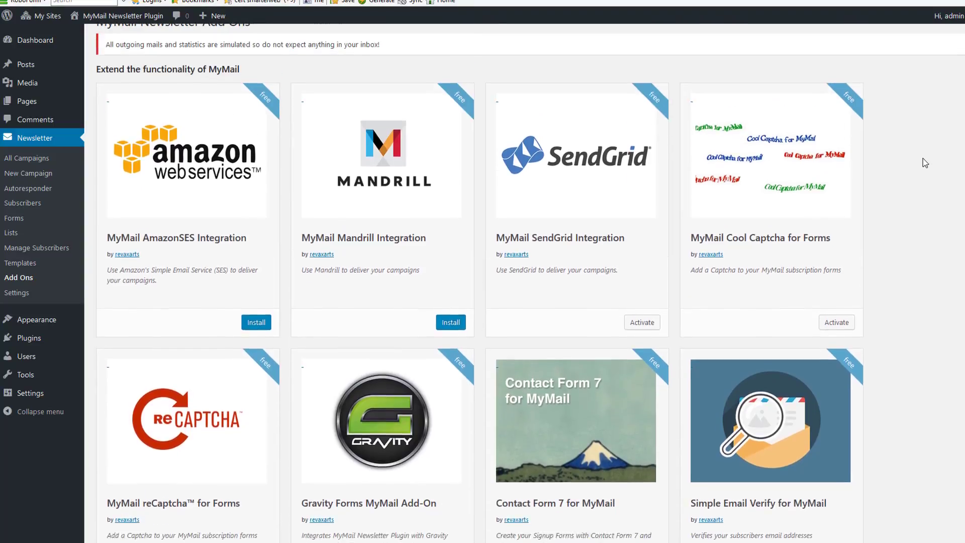